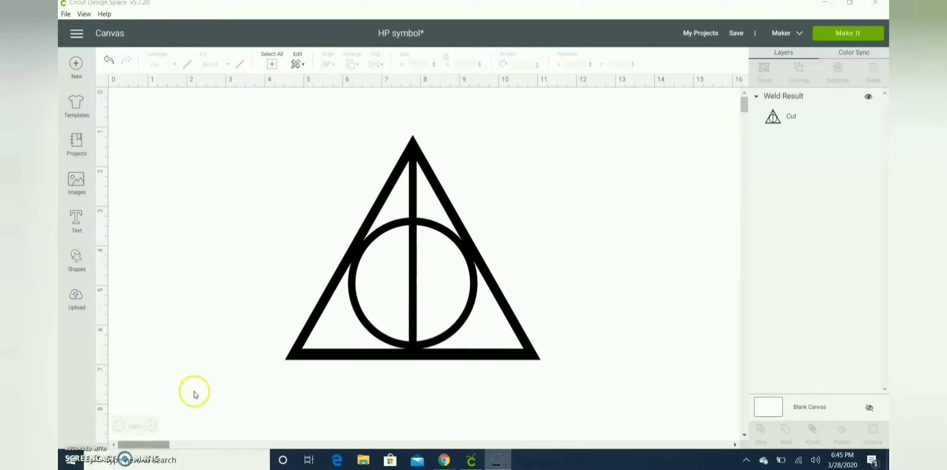
Shrink the welded Deathly Hallows symbol and place it in the canvas's upper-left corner
left_click(400, 345)
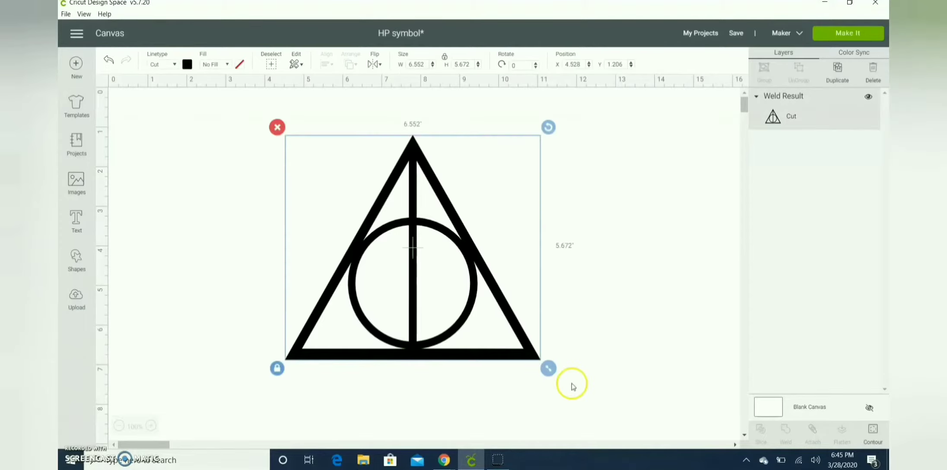
left_click_drag(537, 359, 234, 171)
left_click(173, 317)
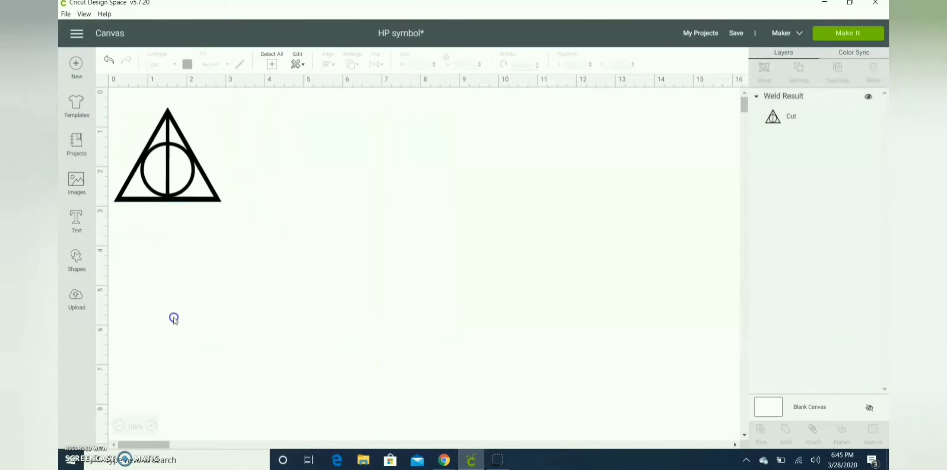
Insert a triangle shape, move it to the canvas middle, and set its width to 7 inches
left_click(75, 265)
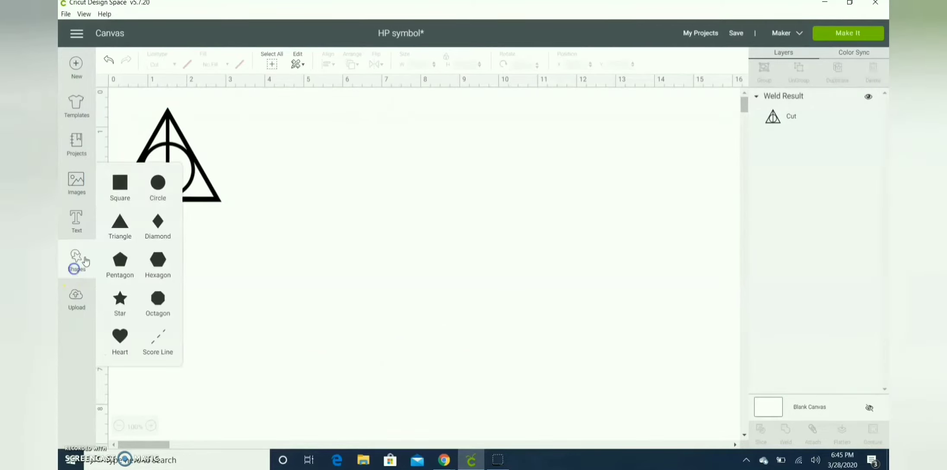
left_click(123, 234)
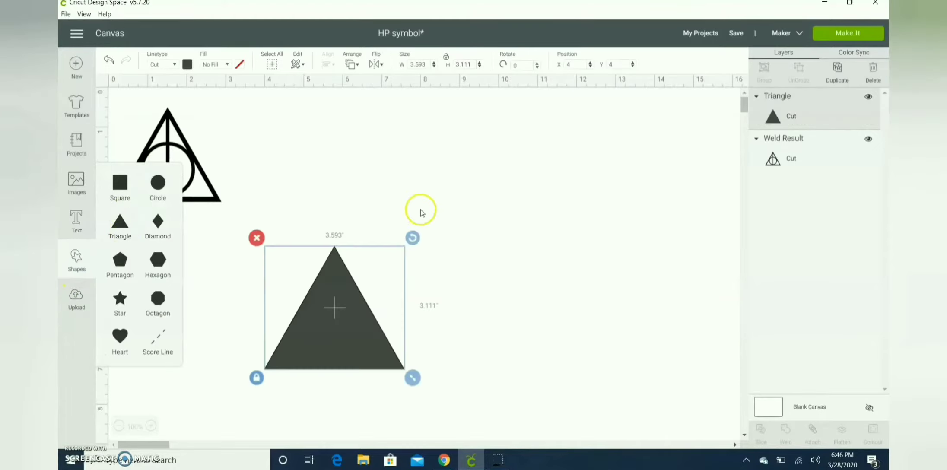
left_click_drag(334, 324, 432, 261)
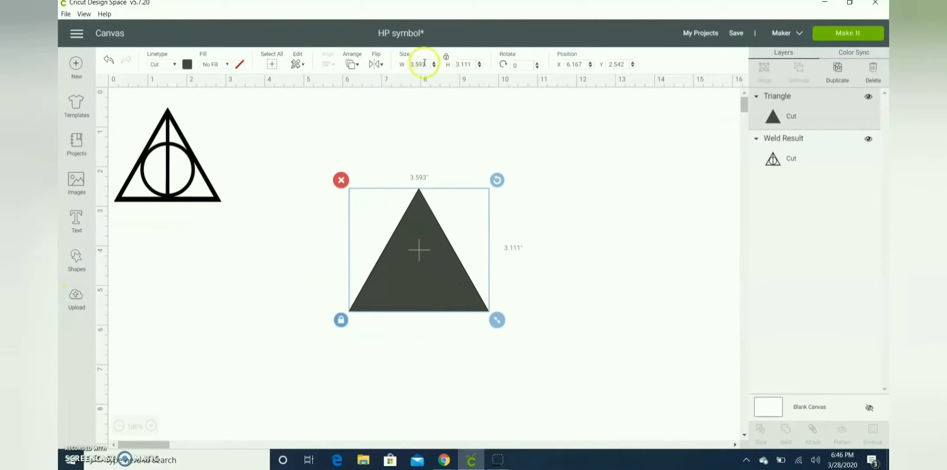
left_click_drag(426, 65, 390, 72)
type("7")
key("Return")
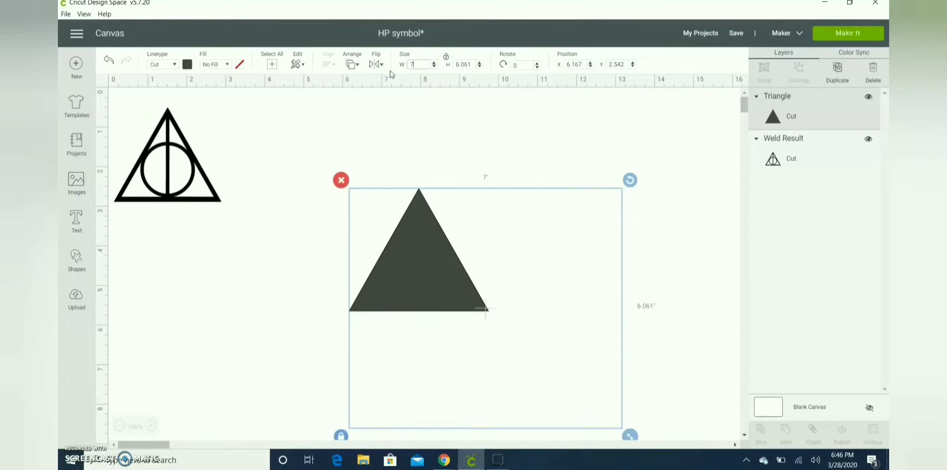
Move the 7-inch triangle up toward the upper middle of the canvas
left_click(494, 291)
left_click_drag(494, 291, 444, 242)
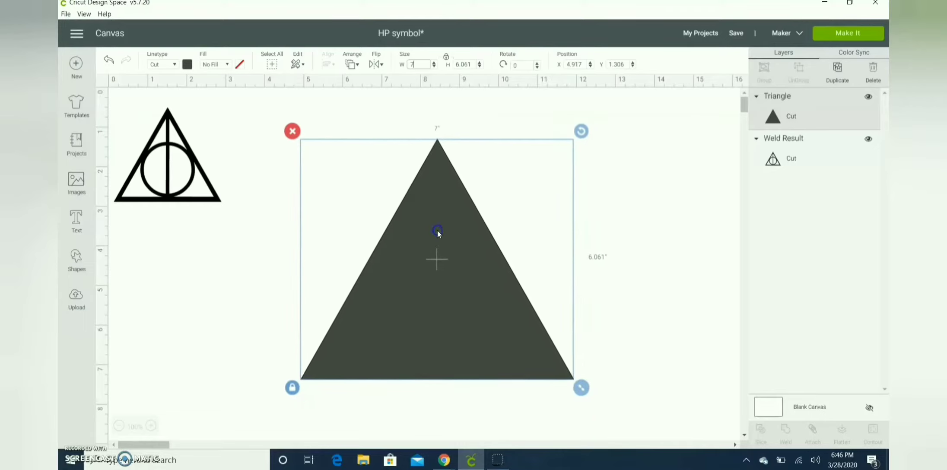
left_click(759, 287)
Duplicate the triangle and shrink the copy slightly by its corner handle
left_click(471, 274)
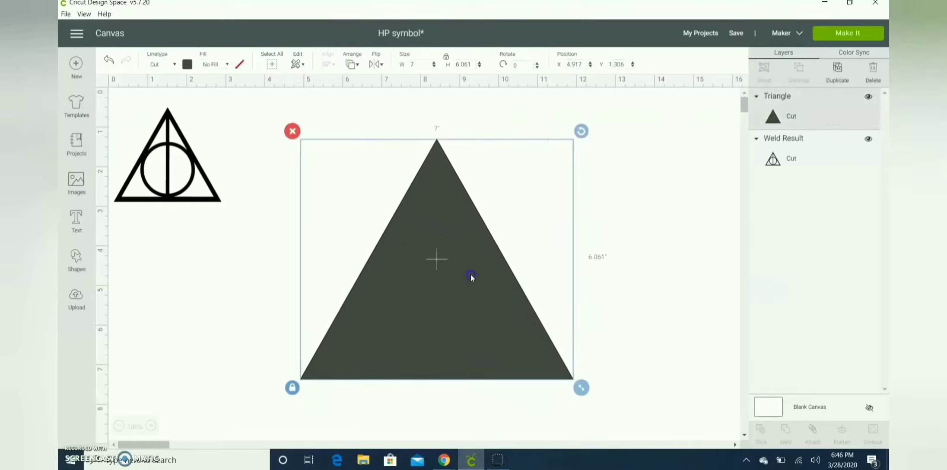
key("ctrl+d")
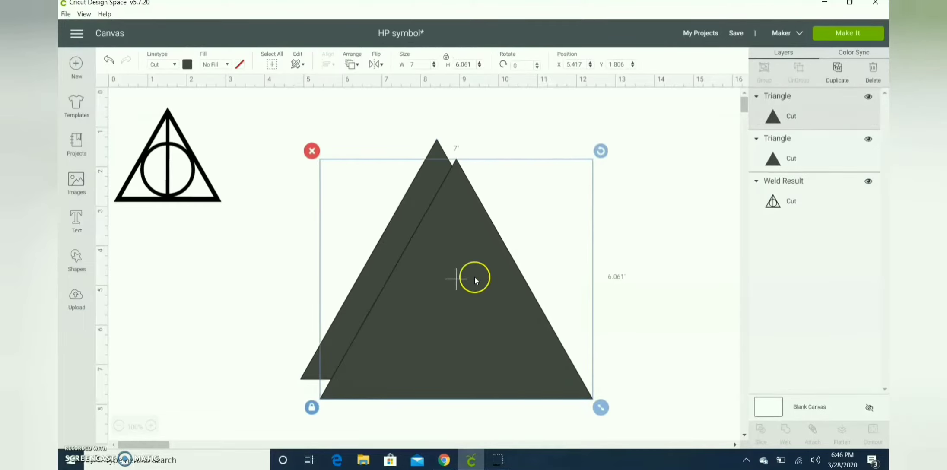
left_click_drag(474, 276, 459, 267)
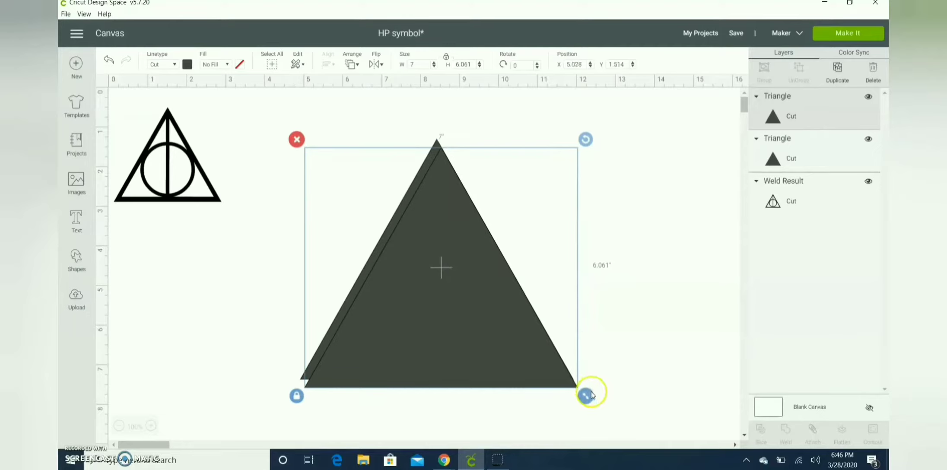
left_click_drag(592, 398, 562, 379)
Select both triangles and center them on each other with Align
left_click(483, 332)
left_click_drag(611, 262, 445, 383)
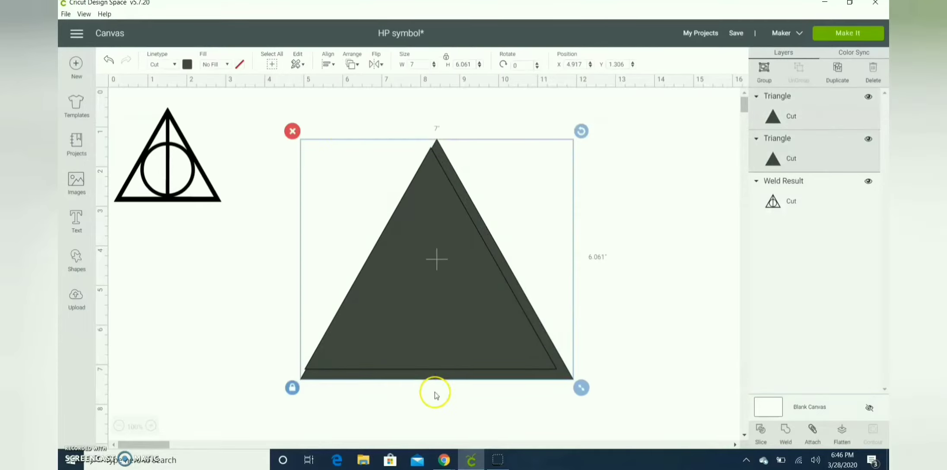
left_click(328, 64)
left_click(387, 193)
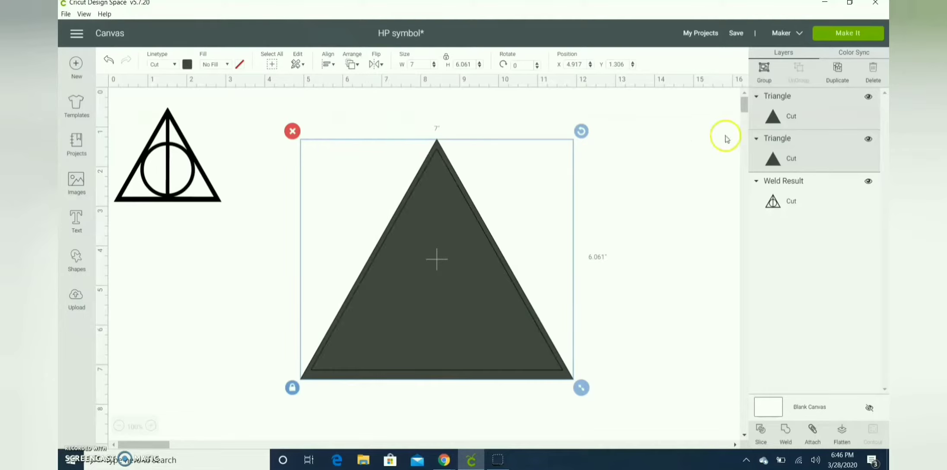
left_click(653, 176)
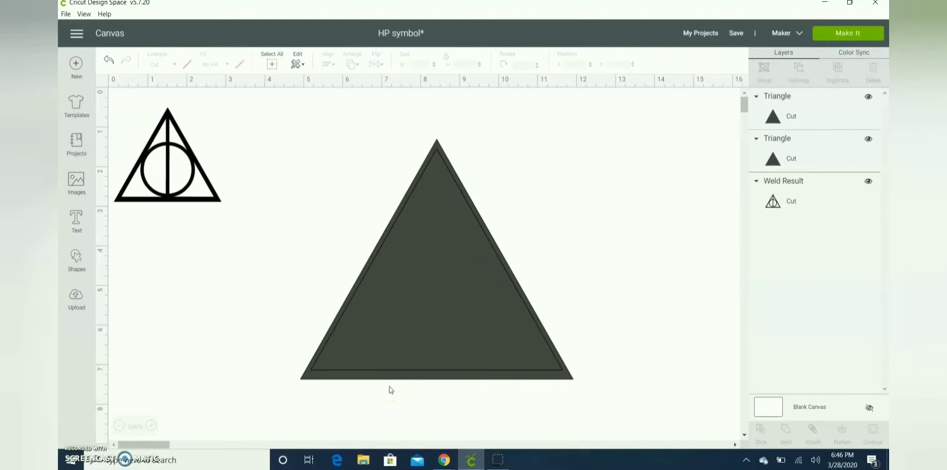
Check the inner triangle, then select both triangles and center them horizontally
left_click(426, 297)
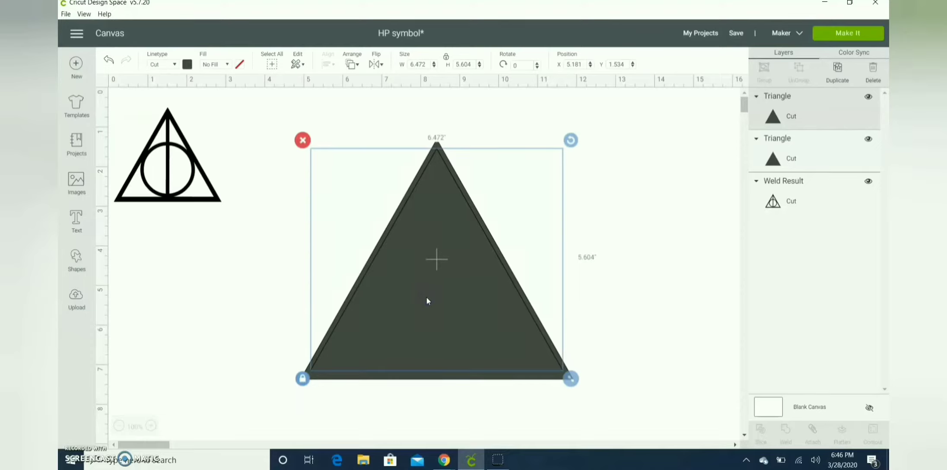
left_click(601, 308)
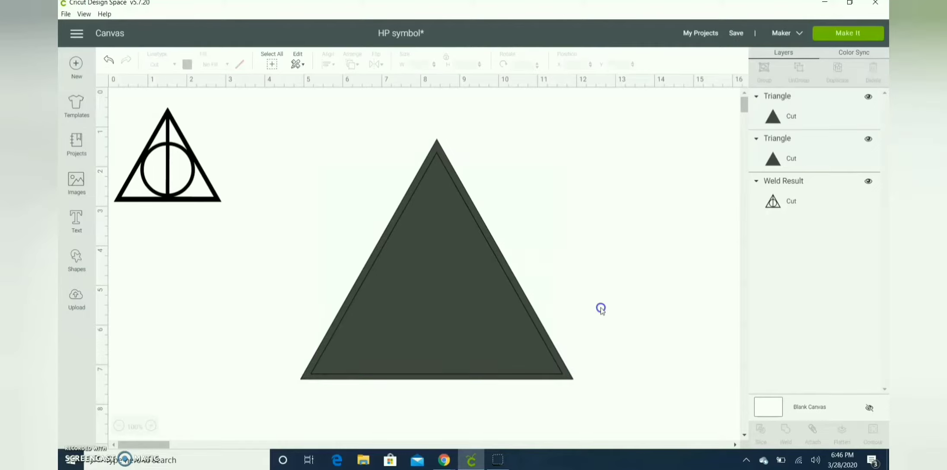
left_click(464, 316)
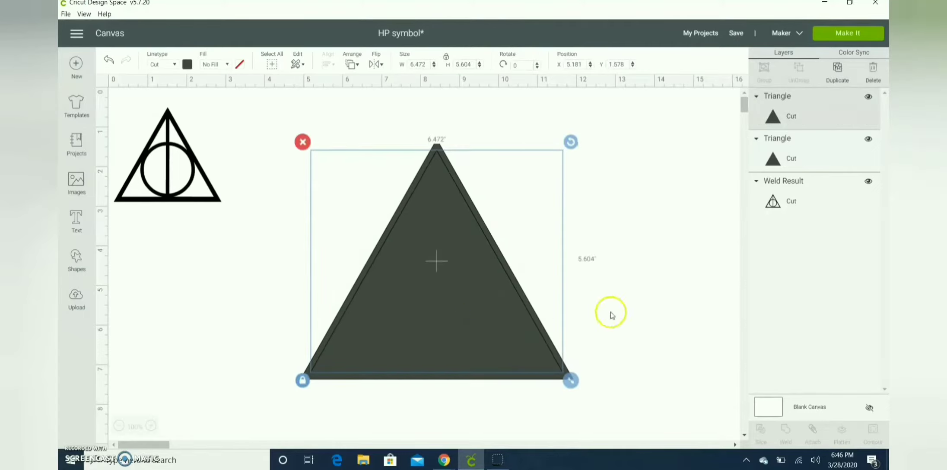
left_click(627, 318)
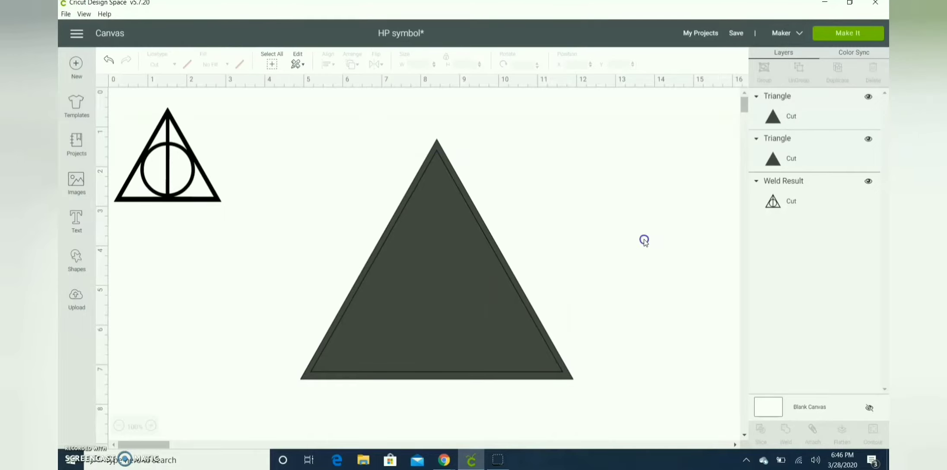
left_click_drag(644, 239, 345, 356)
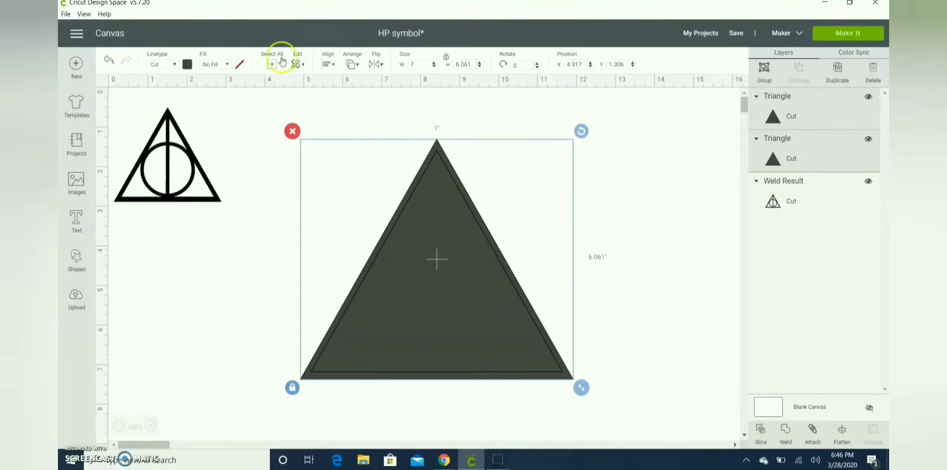
left_click(327, 63)
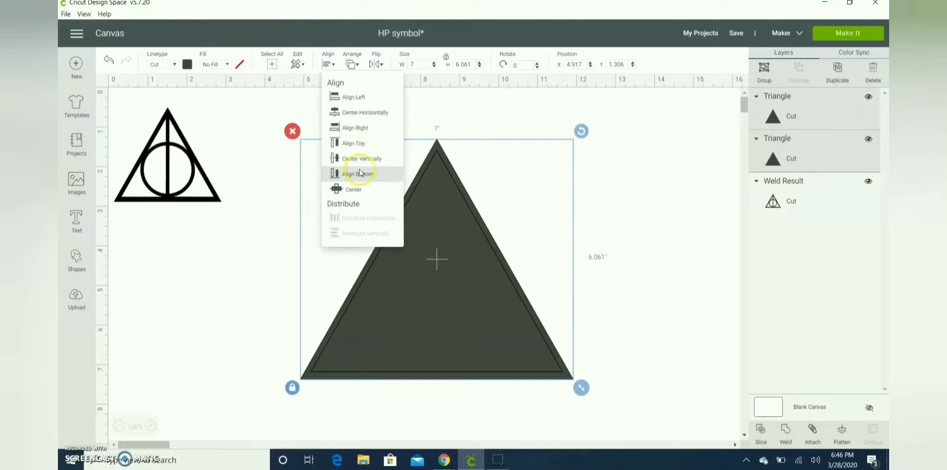
left_click(367, 112)
left_click(651, 224)
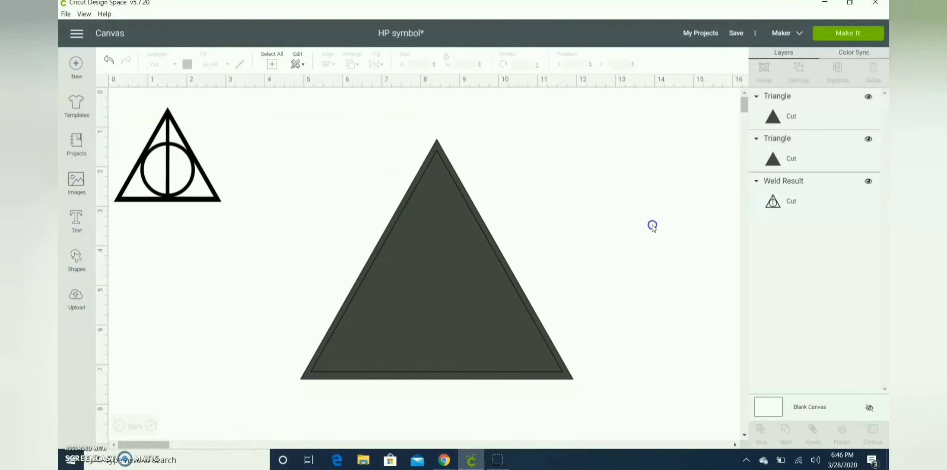
Unlock the inner triangle's proportions and nudge its corner handle slightly
left_click(497, 306)
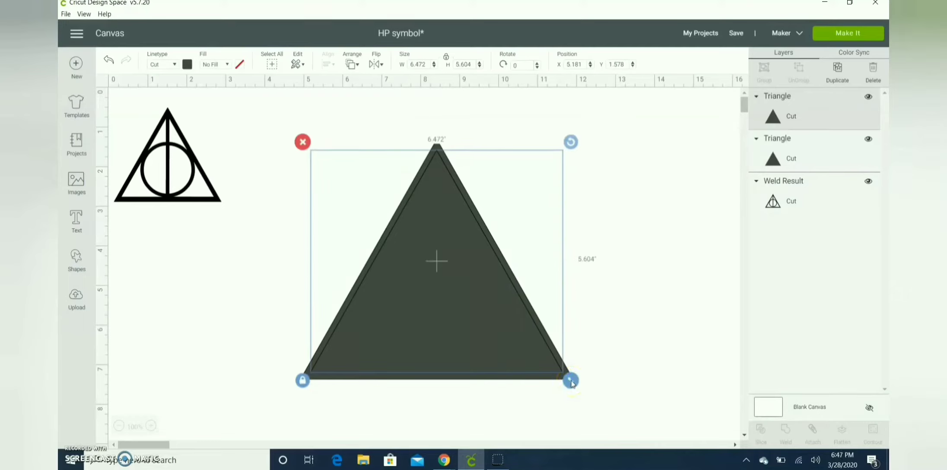
left_click(303, 380)
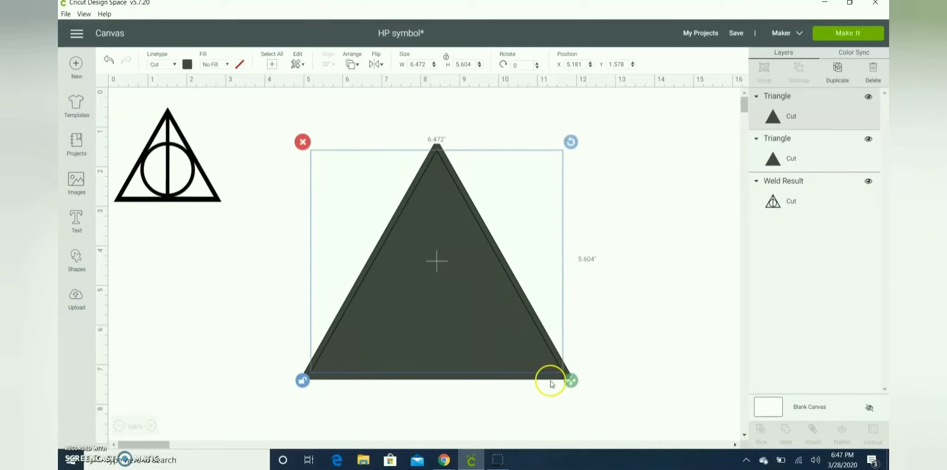
left_click_drag(571, 380, 571, 382)
left_click(581, 374)
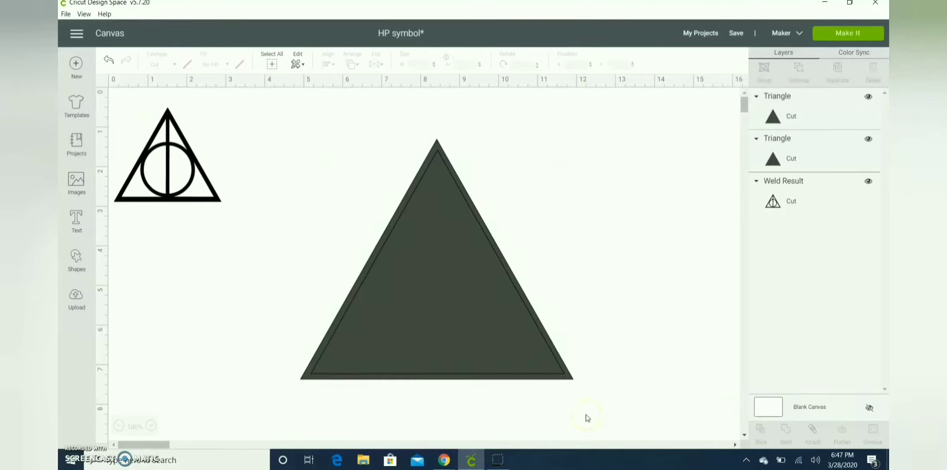
Select both triangles again and align their horizontal centers once more
left_click_drag(595, 413, 291, 129)
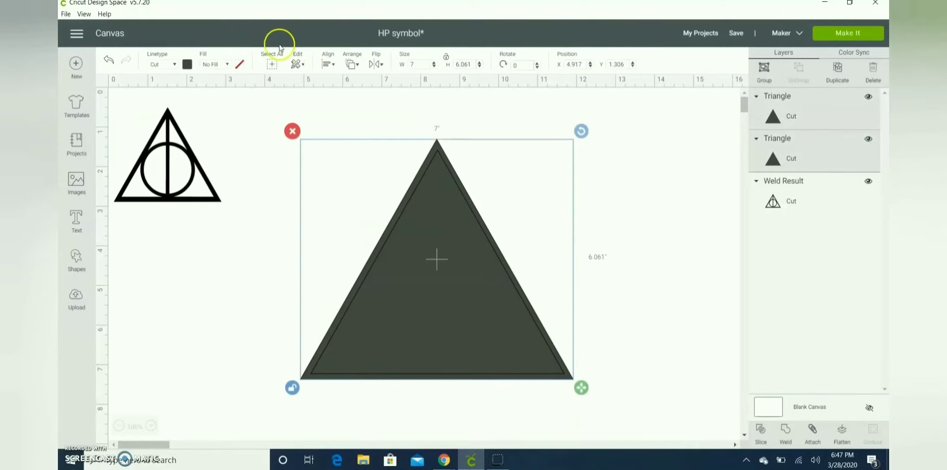
left_click(328, 64)
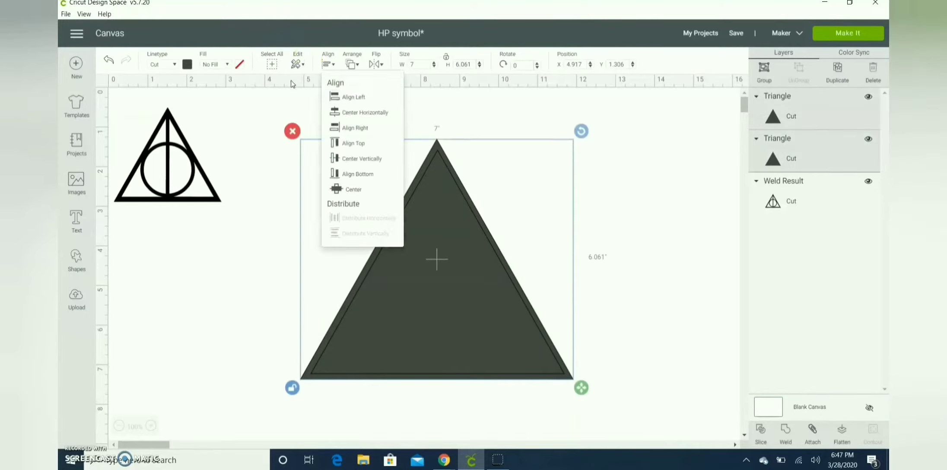
left_click(353, 113)
left_click(660, 210)
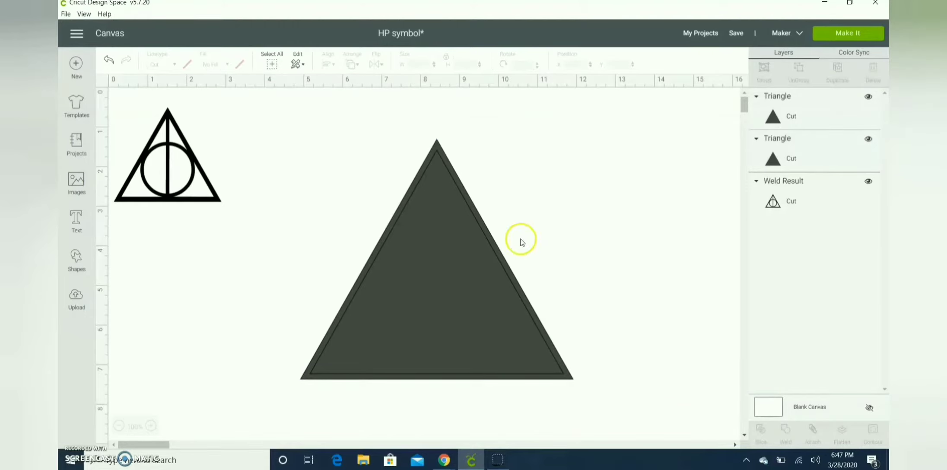
Paste a copy of the triangle pair and group the pasted copy
left_click(430, 367)
left_click(670, 272)
left_click_drag(611, 127, 451, 309)
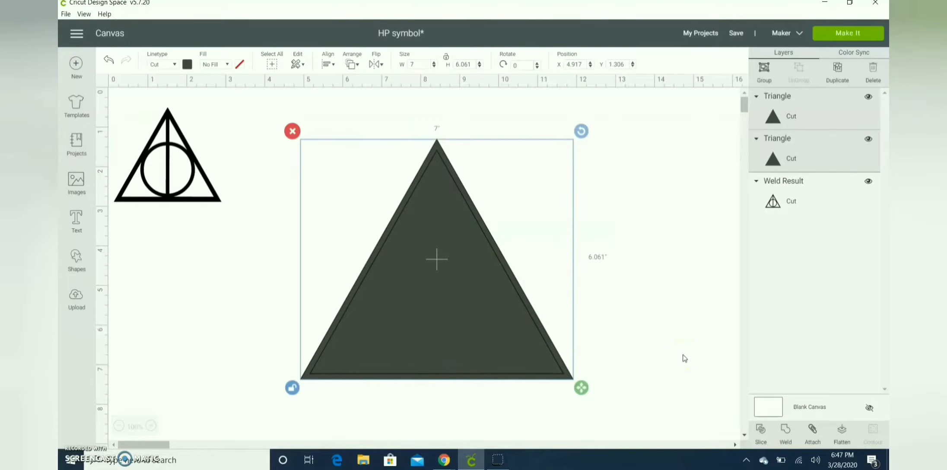
key("ctrl+v")
left_click(768, 75)
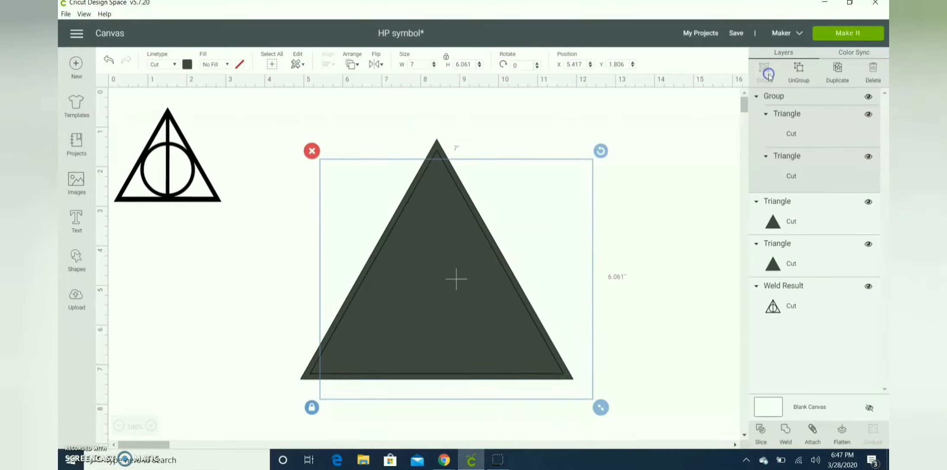
Hide the grouped triangle copy
left_click(868, 98)
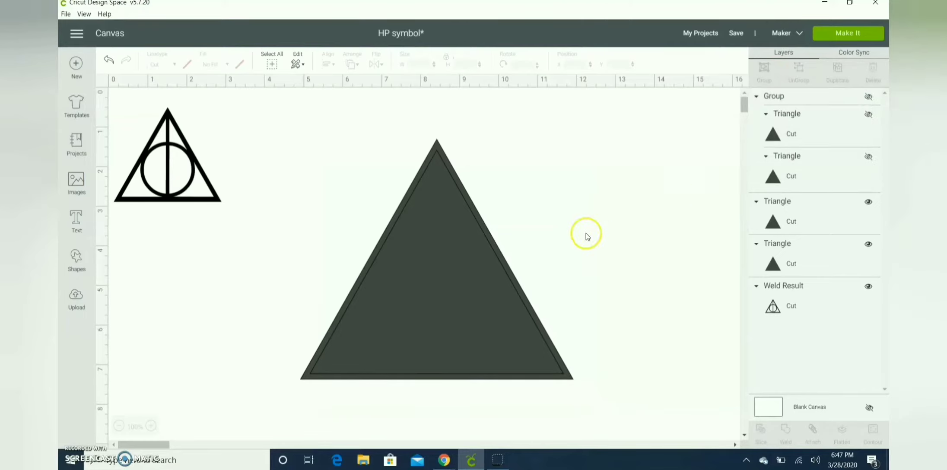
left_click_drag(497, 216, 315, 427)
key("ctrl+z")
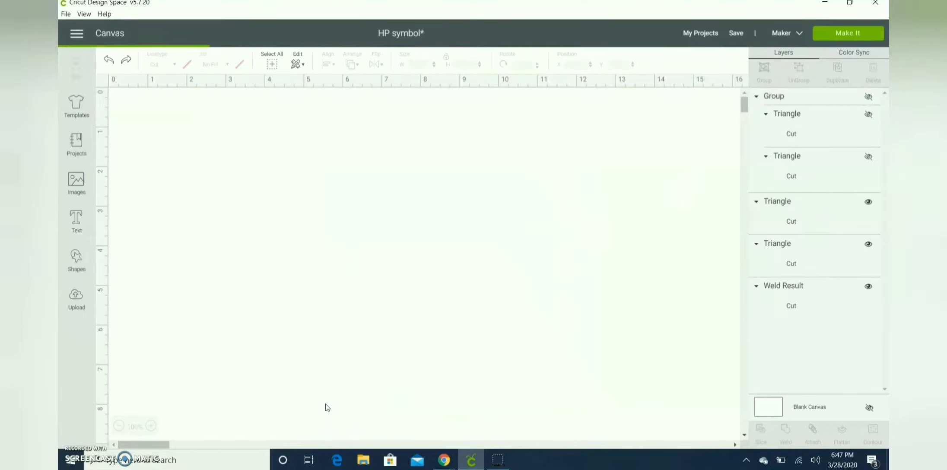
Slice the outer triangle with the inner one and delete both solid slice pieces, keeping the triangular outline
left_click(400, 296)
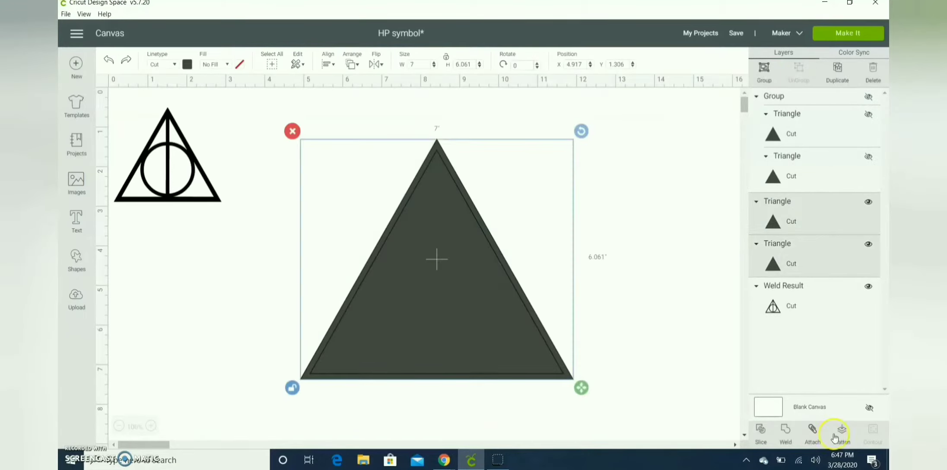
left_click(762, 434)
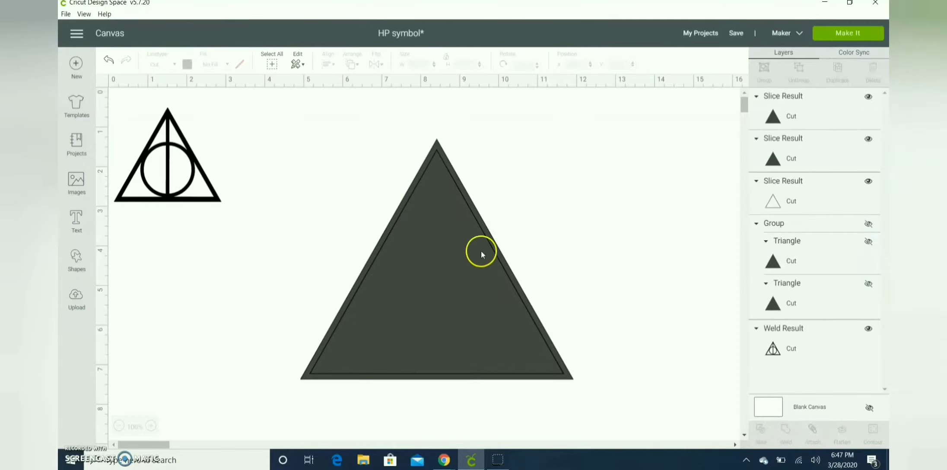
left_click(482, 253)
key("Delete")
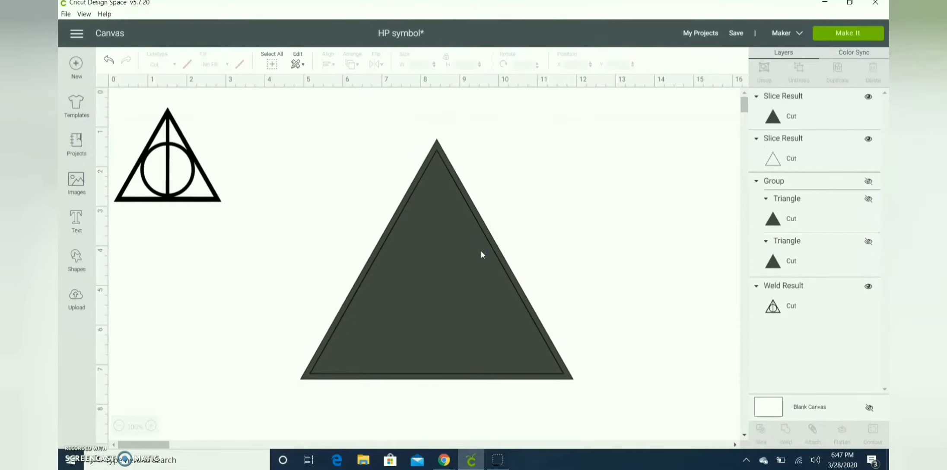
left_click(782, 107)
key("Delete")
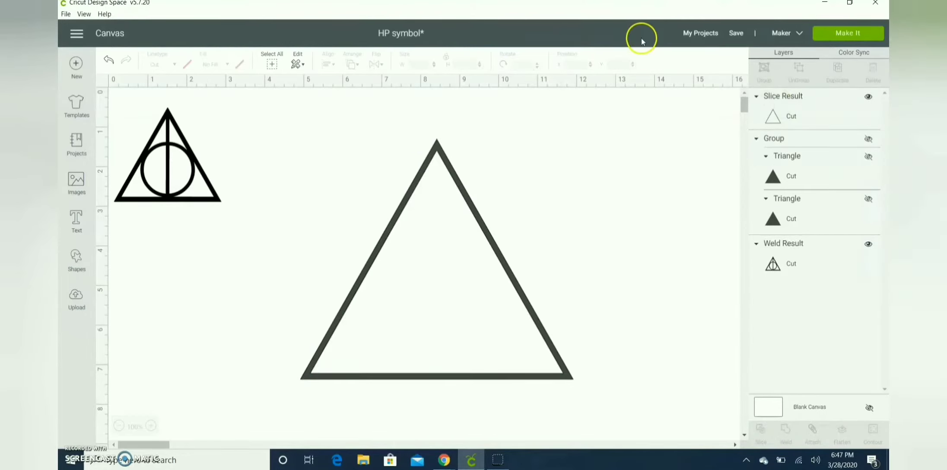
left_click(467, 204)
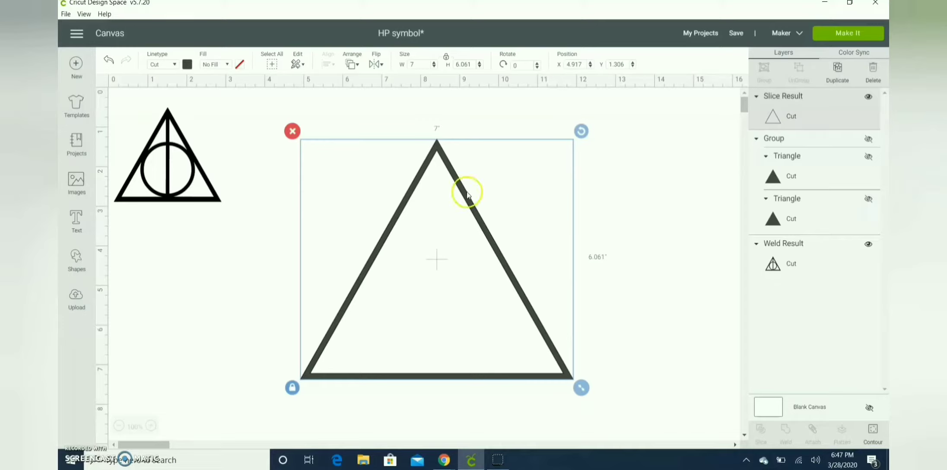
Add a circle, move it inside the triangle outline, and resize it to 3.75 in
left_click(695, 245)
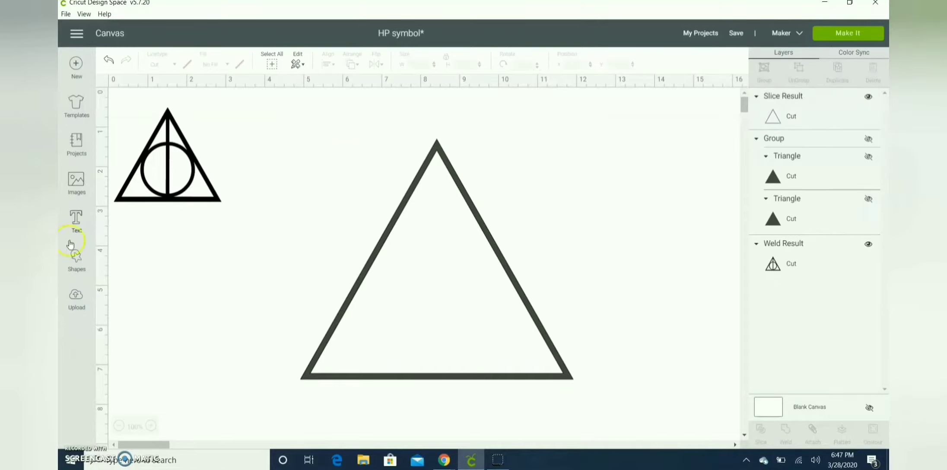
left_click(76, 259)
left_click(158, 182)
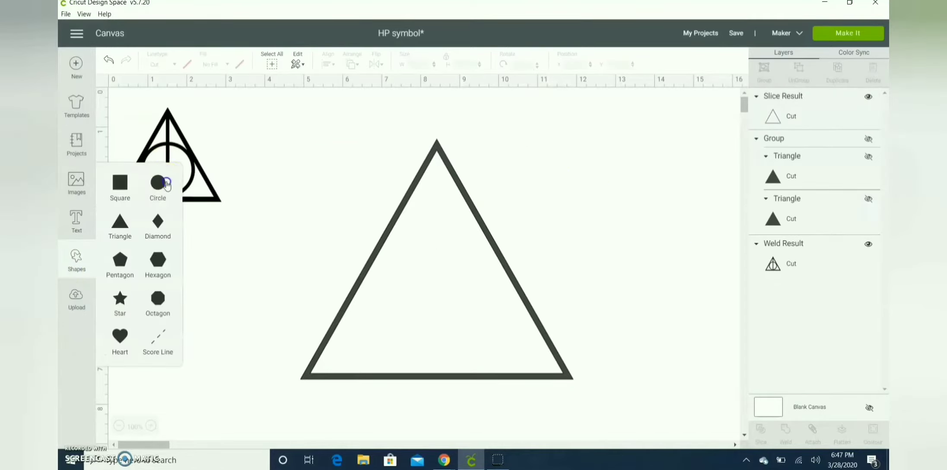
left_click_drag(338, 332, 426, 295)
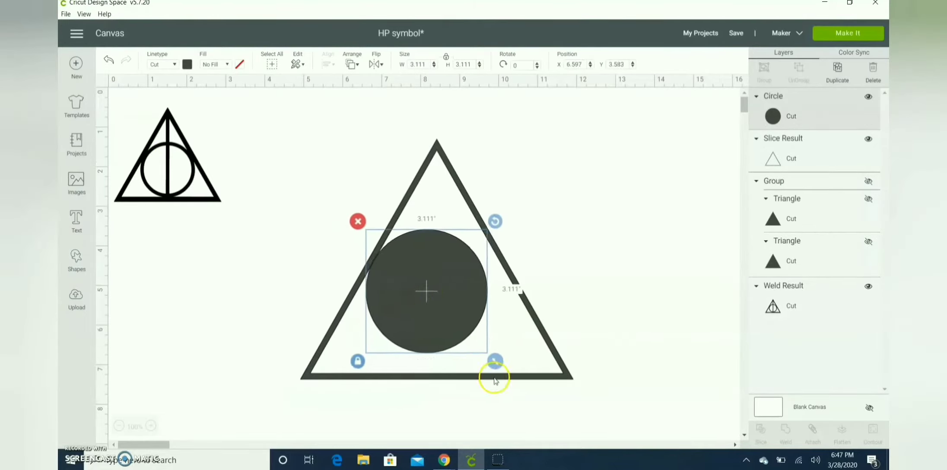
left_click_drag(495, 362, 513, 380)
left_click(652, 238)
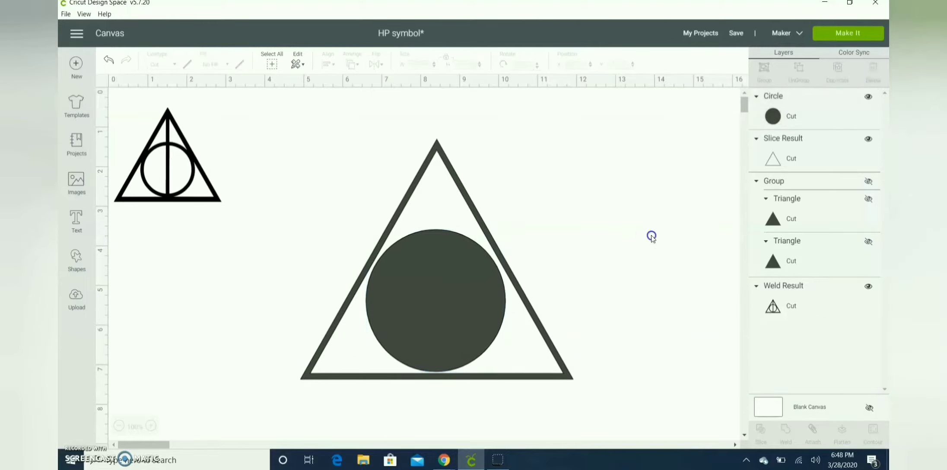
left_click_drag(423, 313, 422, 315)
left_click_drag(510, 379, 516, 381)
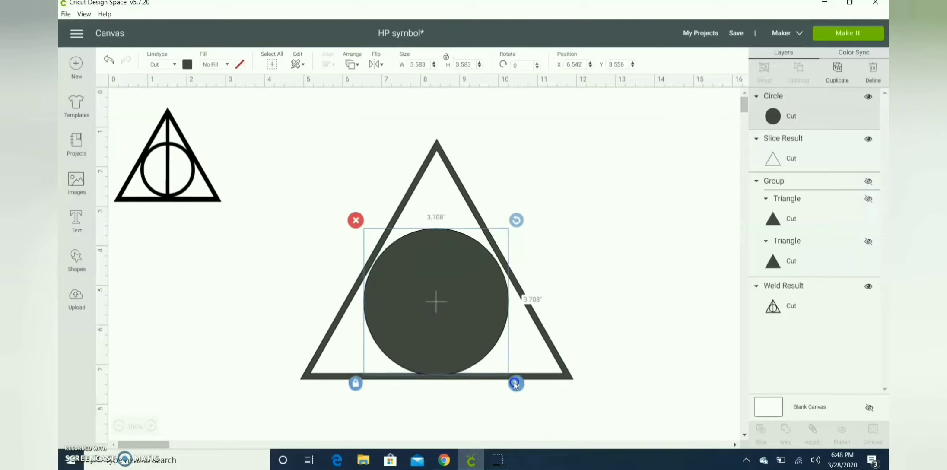
left_click_drag(469, 340, 469, 340)
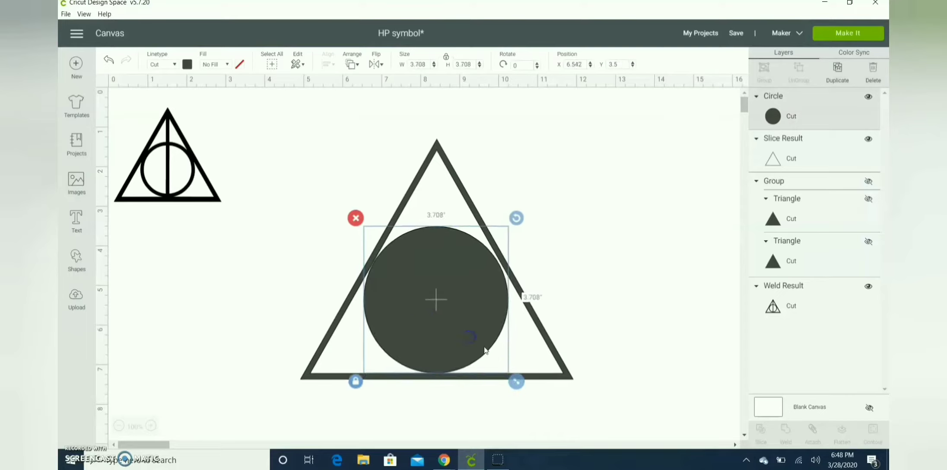
left_click_drag(516, 388, 518, 387)
left_click_drag(485, 335, 483, 336)
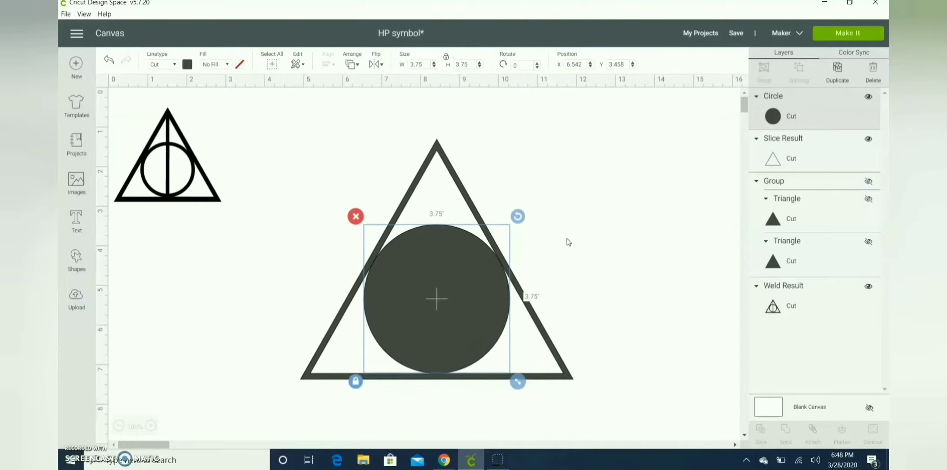
Select the circle and triangle together and center them horizontally
left_click(609, 192)
left_click_drag(307, 431, 339, 230)
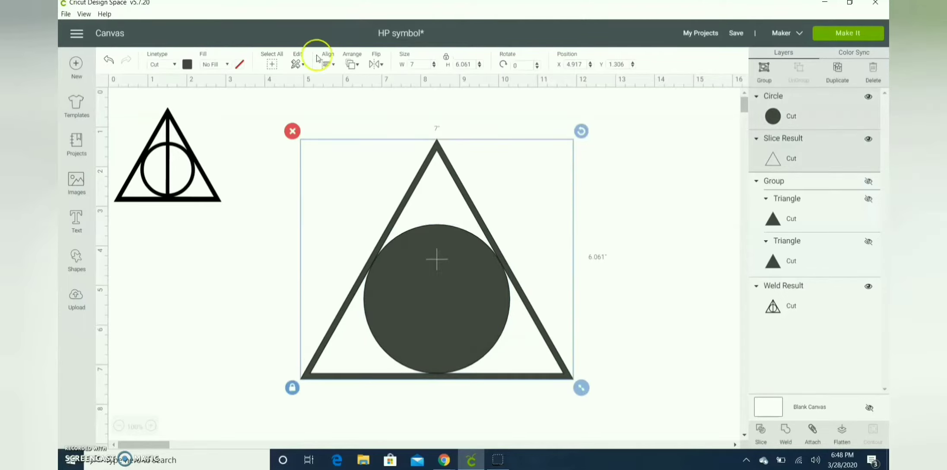
left_click(328, 64)
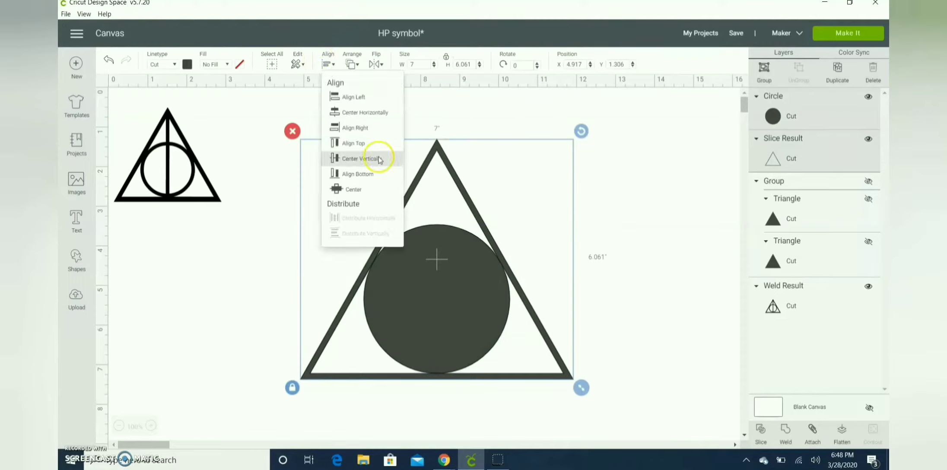
left_click(367, 189)
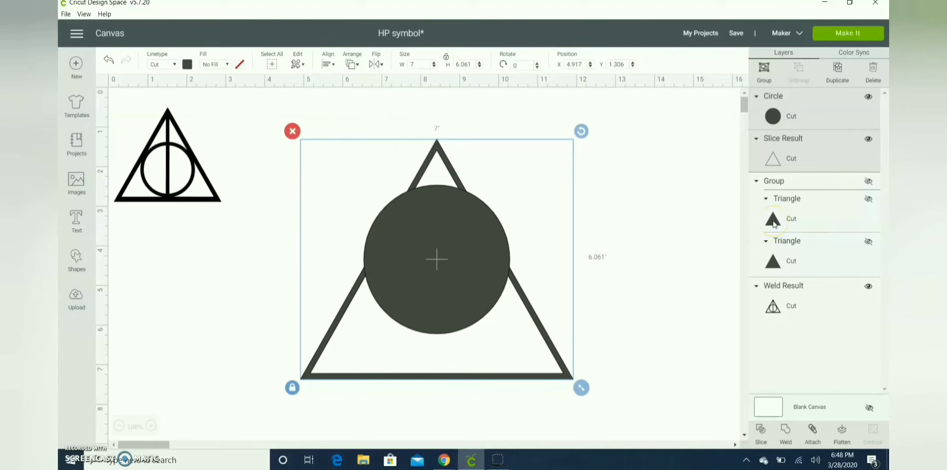
key("ctrl+z")
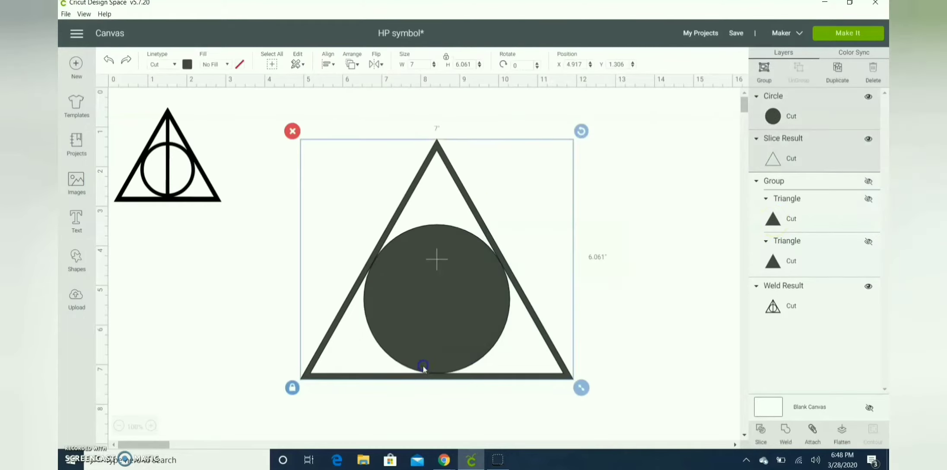
left_click(328, 64)
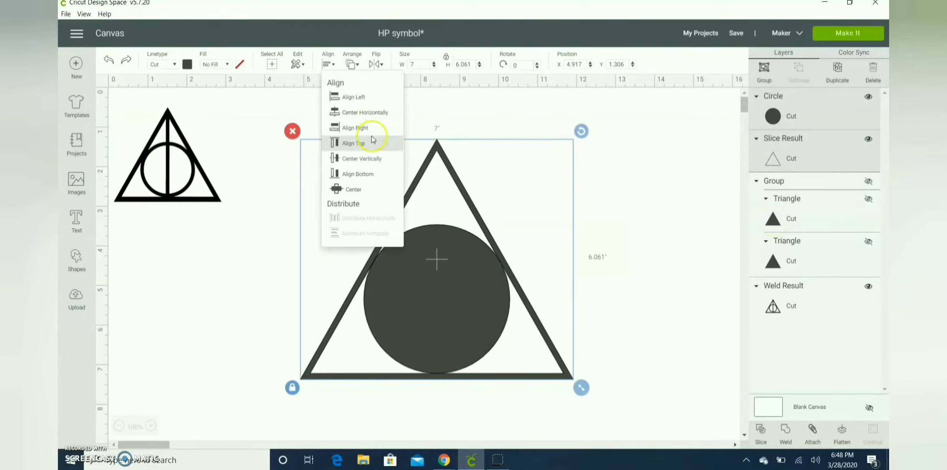
left_click(380, 111)
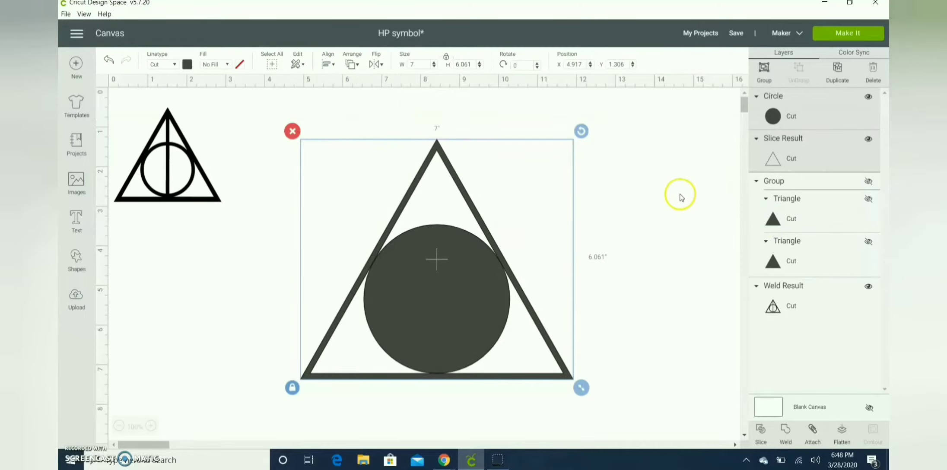
left_click(633, 203)
Duplicate the circle and shrink the copy to about 3.39 in inside the original
left_click(443, 320)
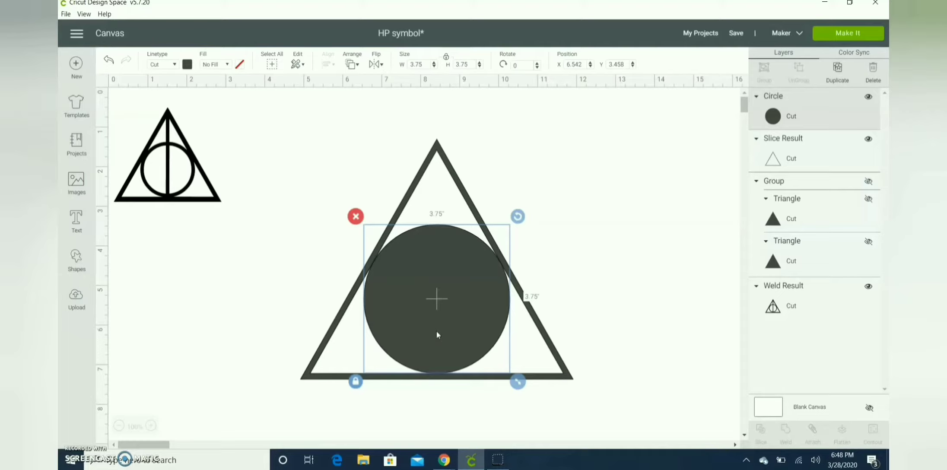
key("ctrl+d")
left_click_drag(536, 401, 511, 374)
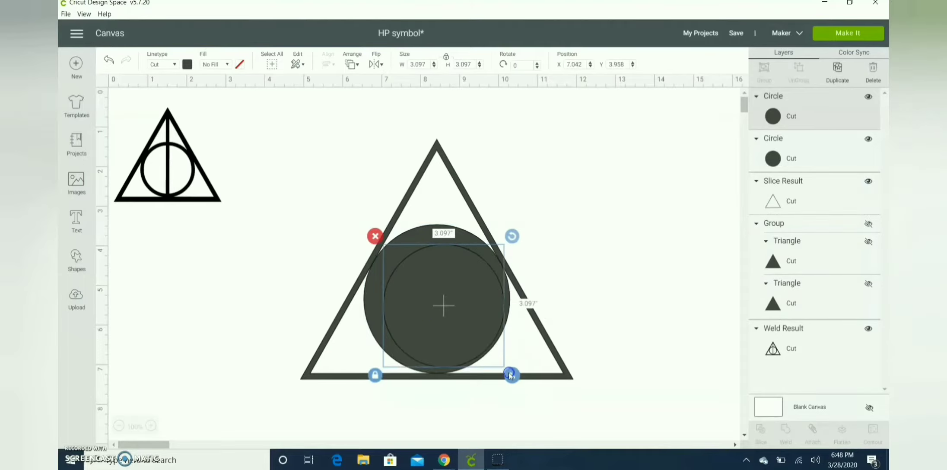
left_click_drag(451, 311, 444, 301)
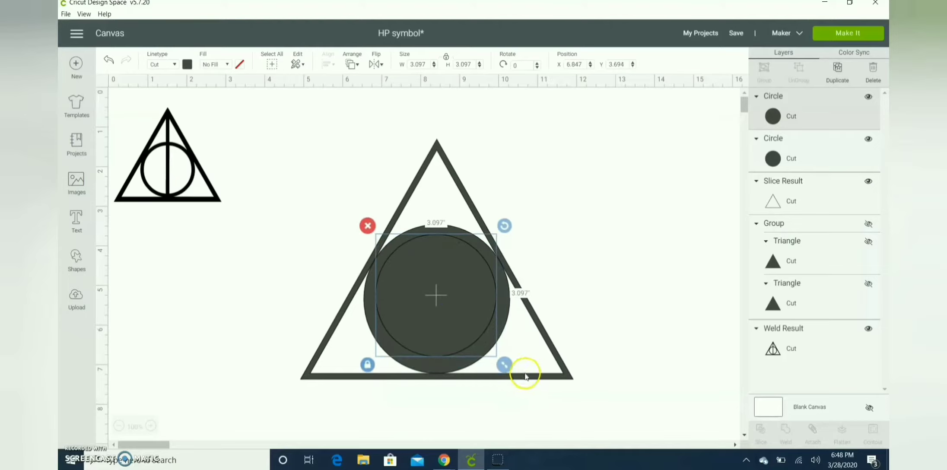
left_click_drag(506, 372, 512, 374)
left_click_drag(469, 338, 466, 338)
left_click_drag(510, 376, 509, 379)
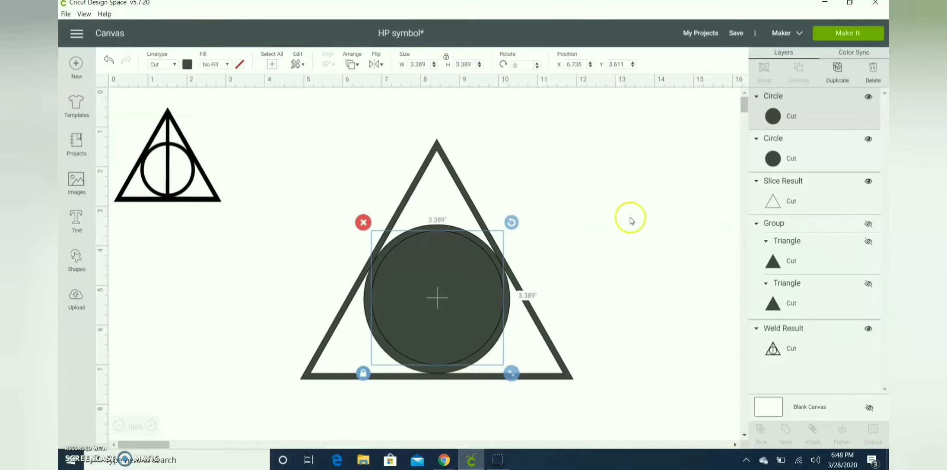
Select both circles and center them on each other
left_click(774, 157, "shift")
left_click(331, 59)
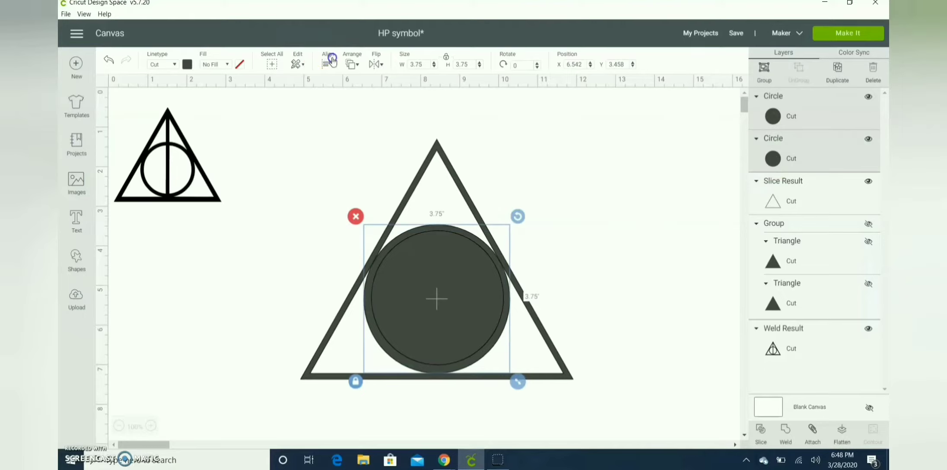
left_click(360, 186)
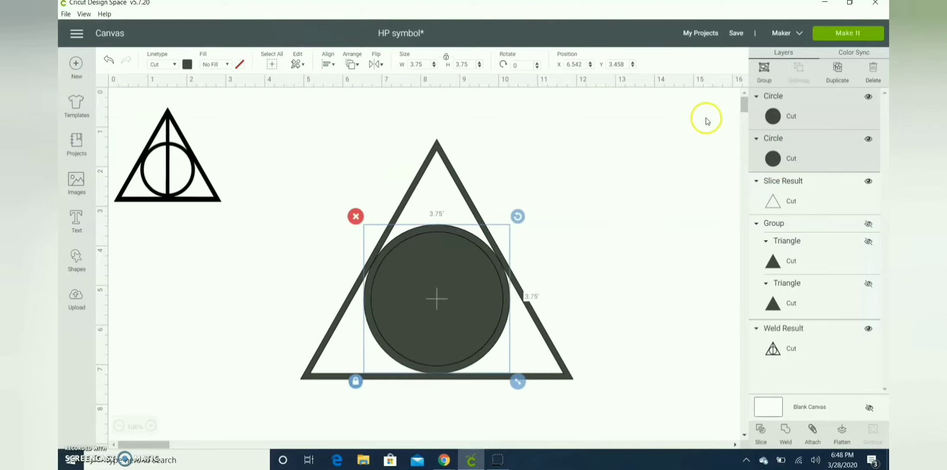
left_click(674, 180)
Enlarge the inner circle to about 3.44 in and center both circles again
left_click(461, 296)
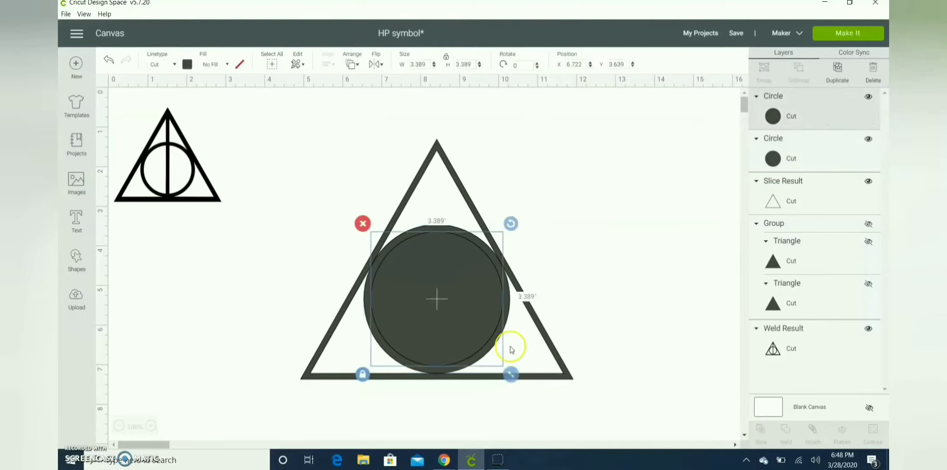
left_click_drag(513, 378, 515, 380)
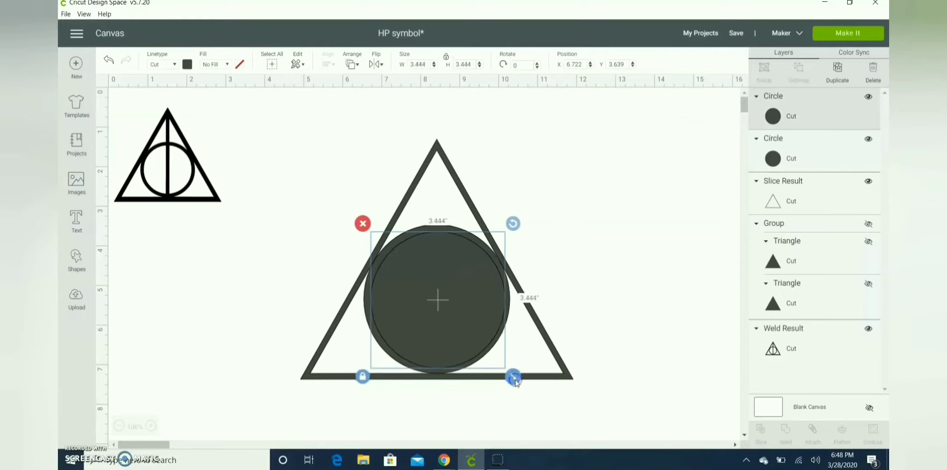
left_click(785, 151, "shift")
left_click(328, 64)
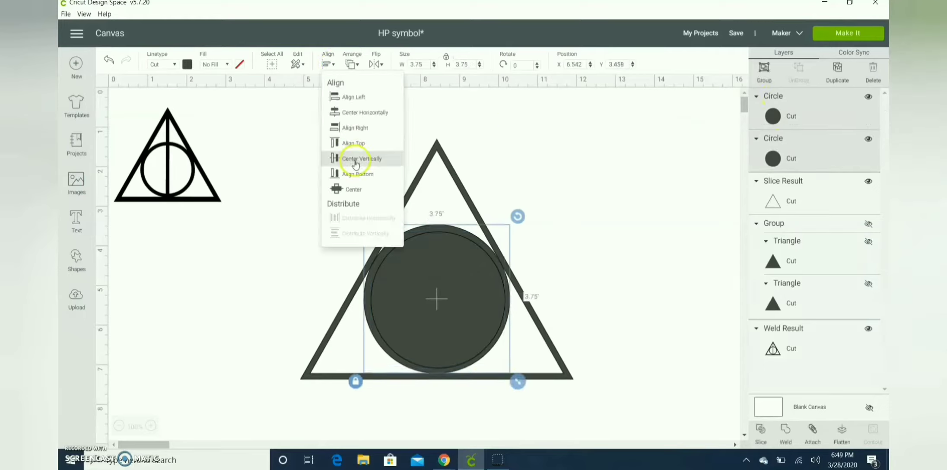
left_click(350, 189)
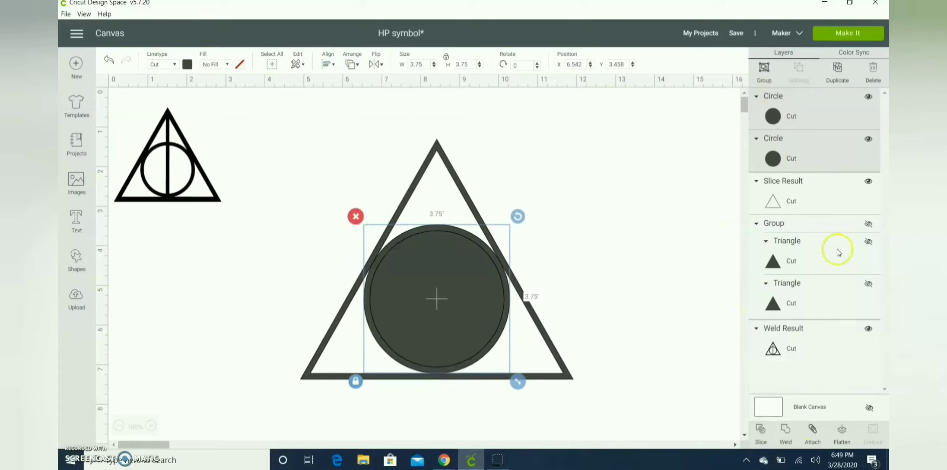
Duplicate the circle pair, group the copy, and hide it
key("ctrl+d")
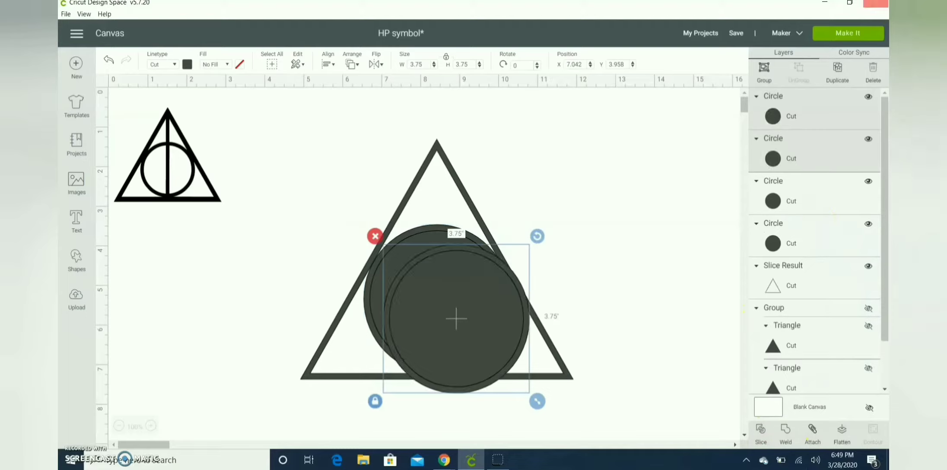
left_click(764, 71)
left_click(868, 96)
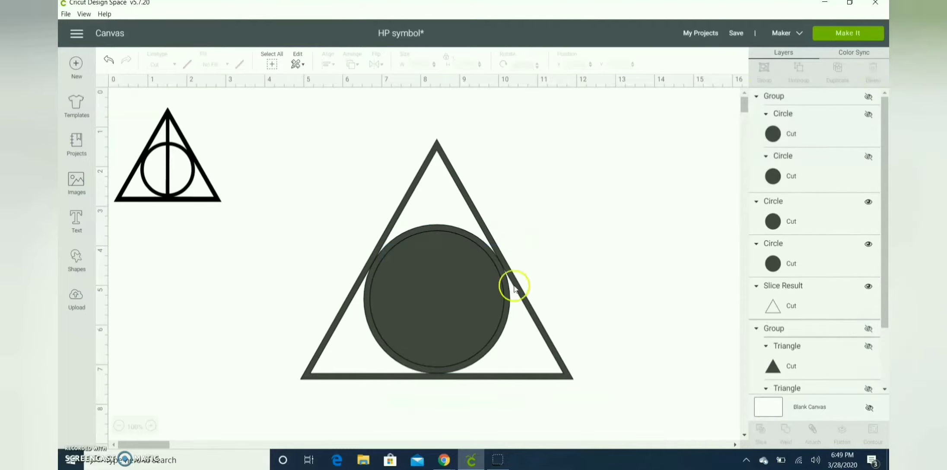
Slice the outer circle with the inner one and delete both solid slice pieces, keeping the ring outline
left_click(765, 216)
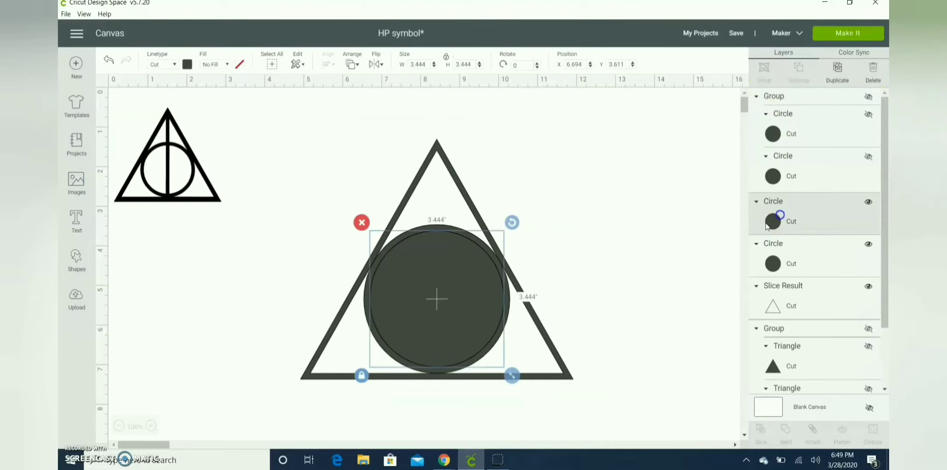
left_click(775, 264, "shift")
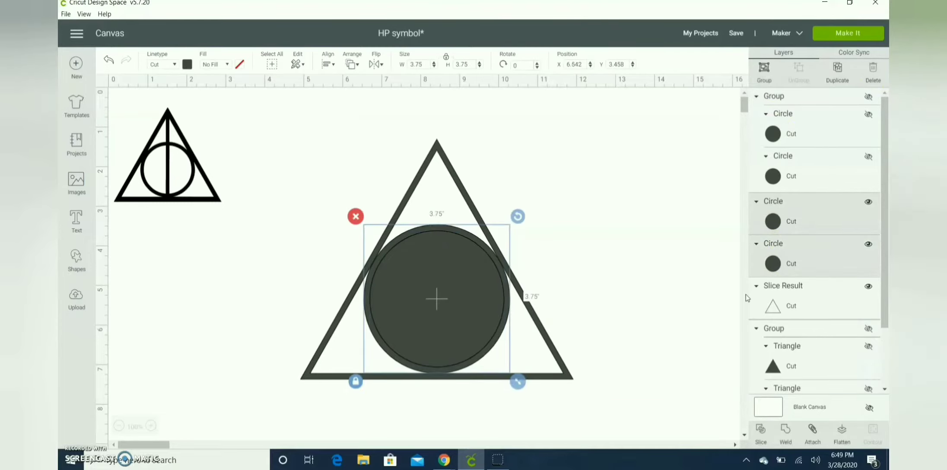
left_click(760, 432)
left_click(478, 330)
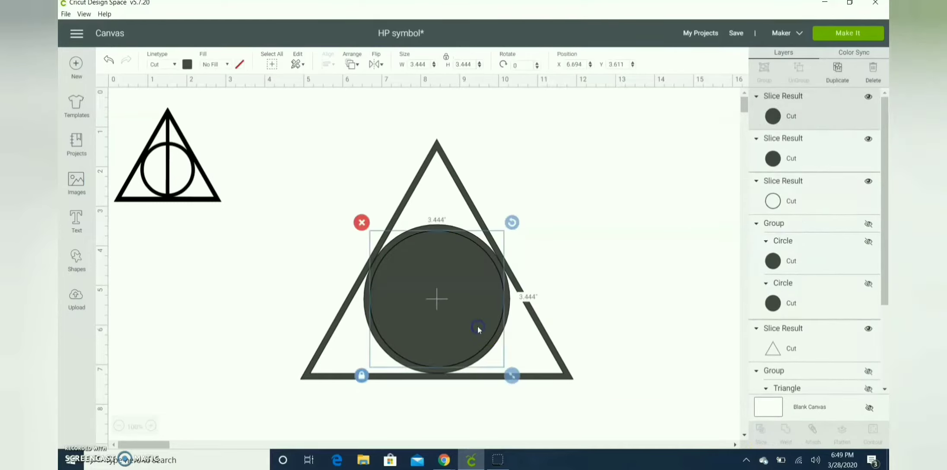
left_click(869, 98)
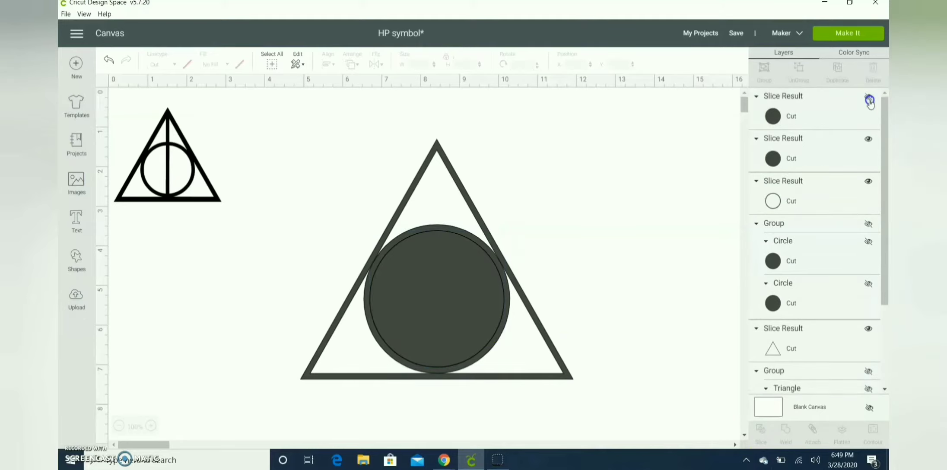
left_click(868, 137)
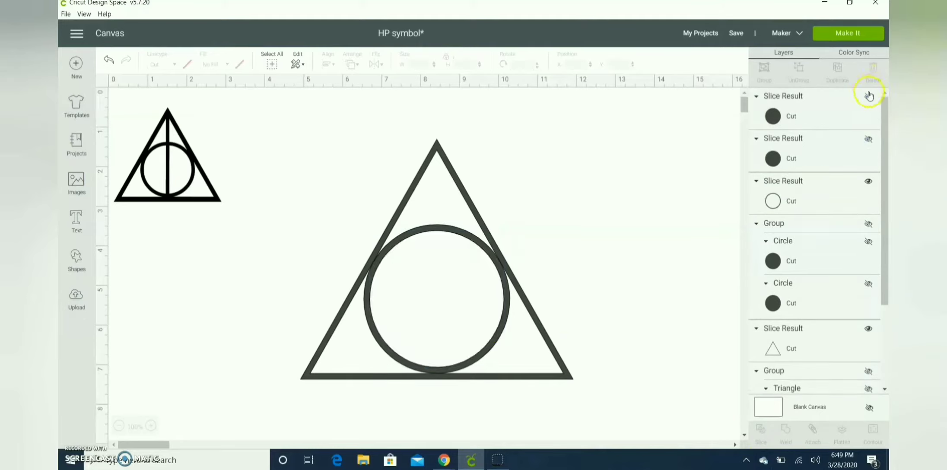
left_click(869, 96)
left_click(868, 138)
left_click(840, 119)
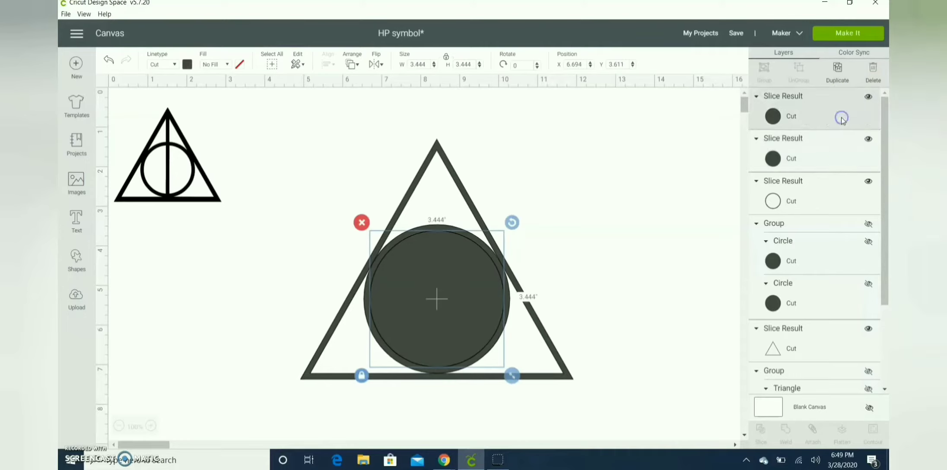
key("Delete")
left_click(841, 120)
key("Delete")
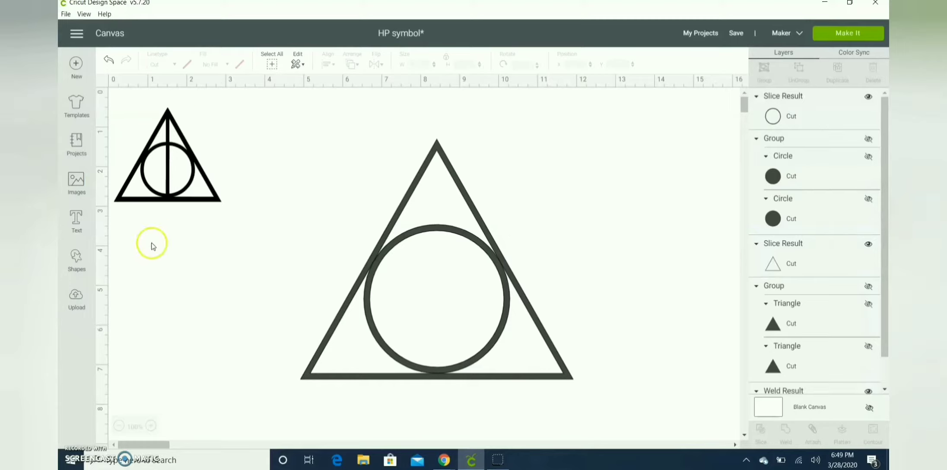
Add a square and move it over the upper part of the triangle
left_click(83, 265)
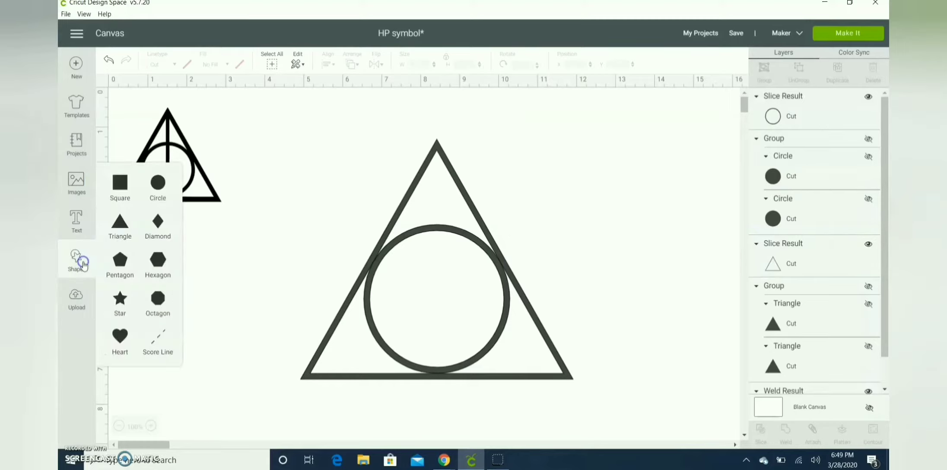
left_click(120, 182)
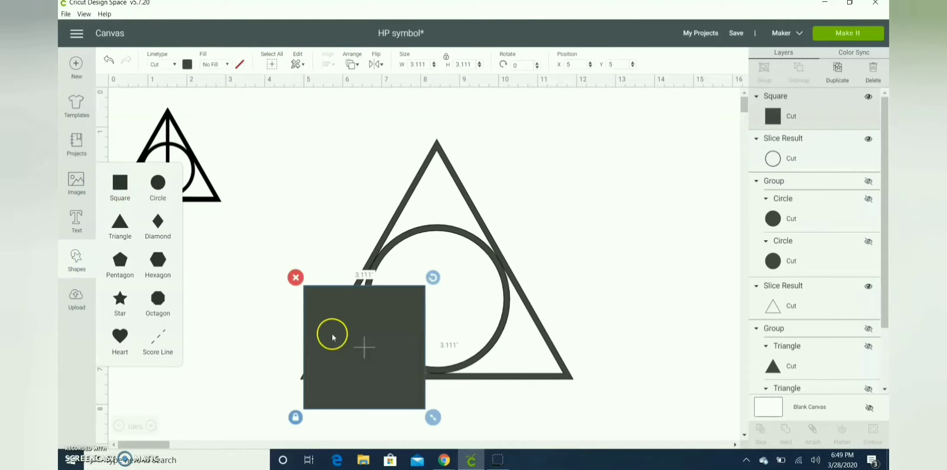
left_click_drag(332, 331, 380, 221)
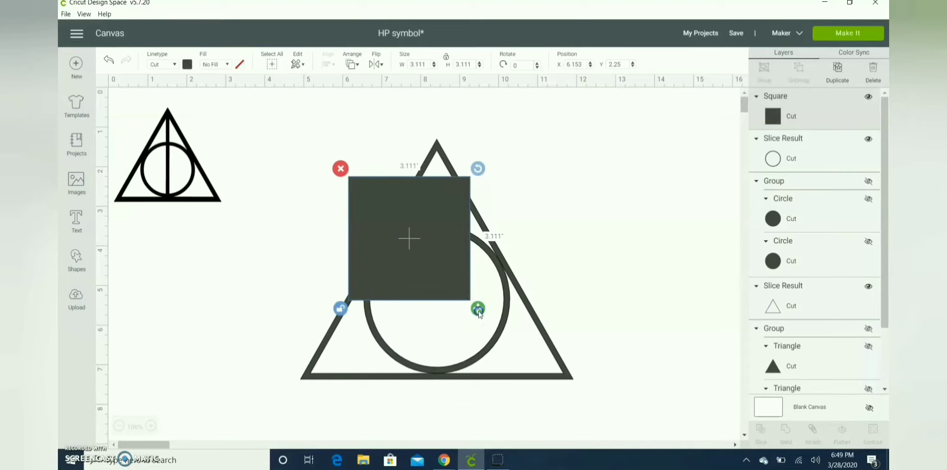
Reshape the square into a thin vertical line about 5.69 in tall running from the triangle's apex to its base
left_click_drag(478, 313, 363, 404)
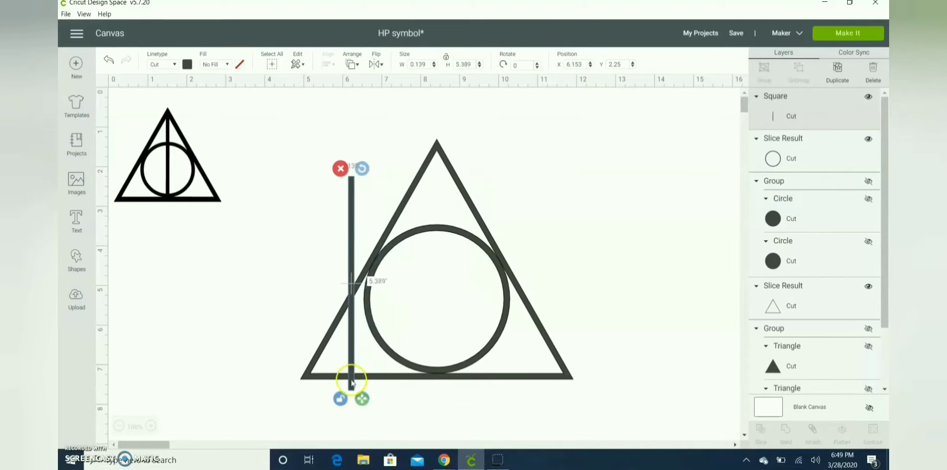
left_click_drag(356, 375, 444, 346)
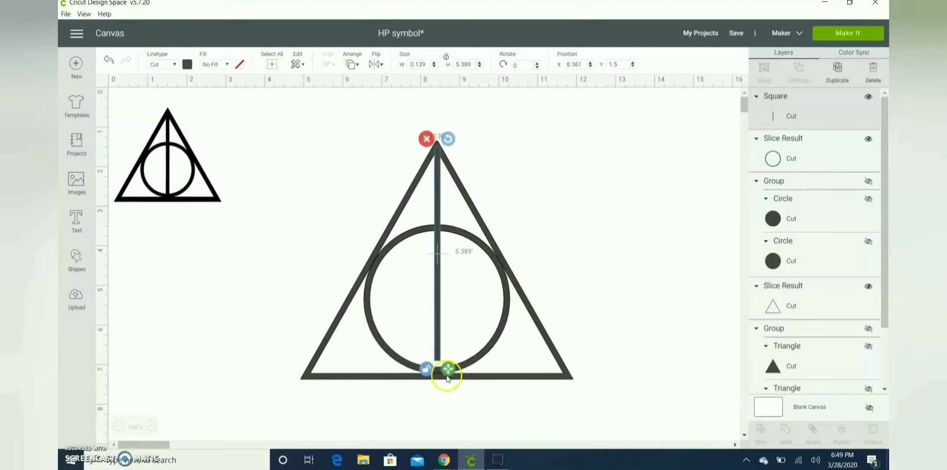
left_click_drag(447, 376, 452, 383)
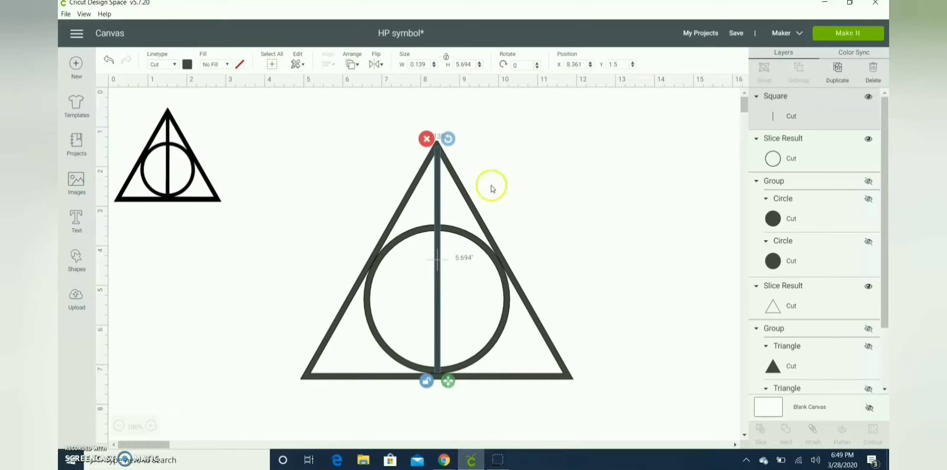
Center the line horizontally with the triangle outline
left_click(462, 194, "shift")
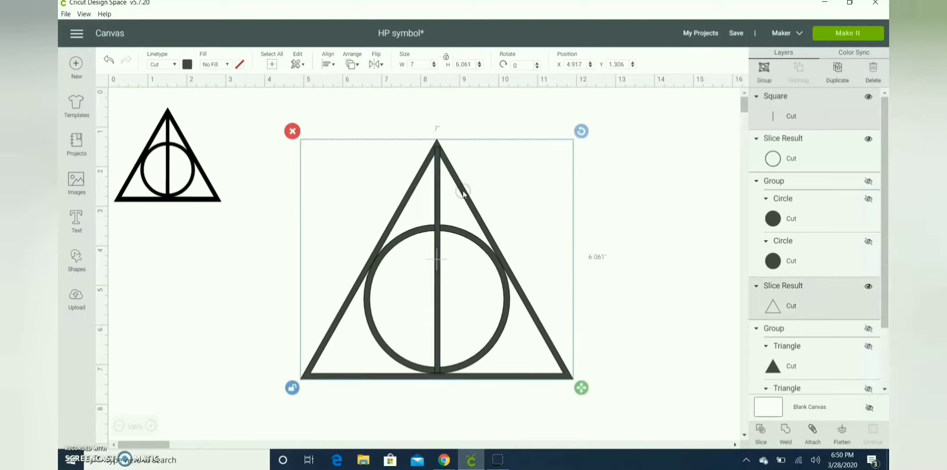
left_click(329, 64)
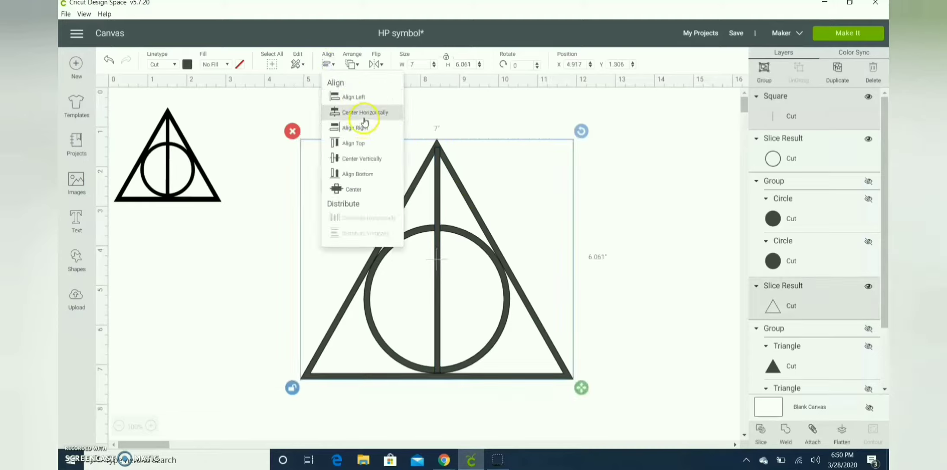
left_click(363, 116)
left_click(663, 151)
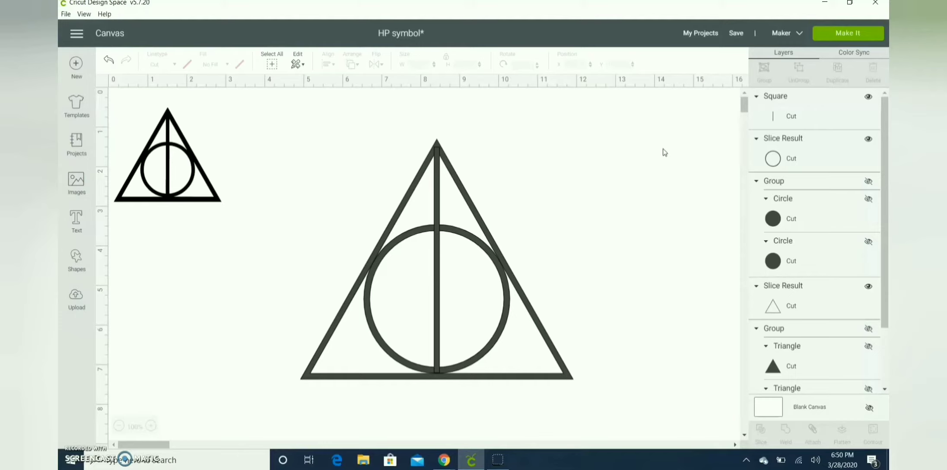
Duplicate the vertical line and hide the copy
left_click(438, 196)
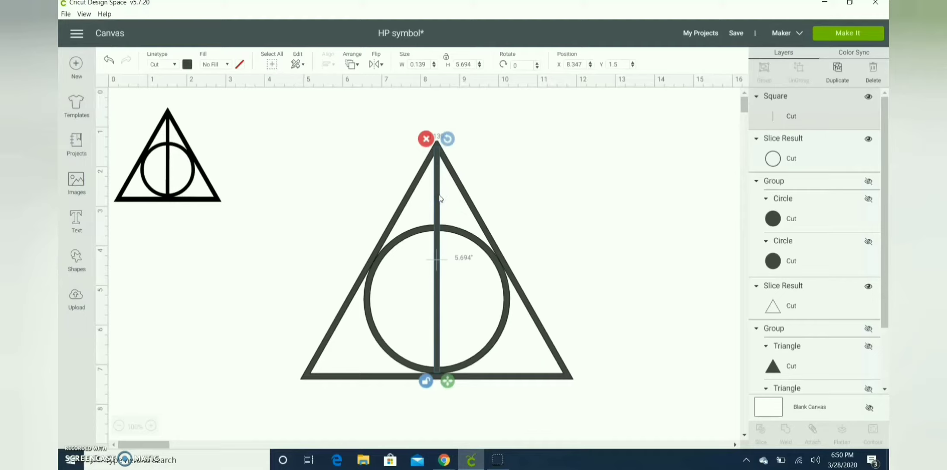
key("ctrl+d")
left_click(869, 97)
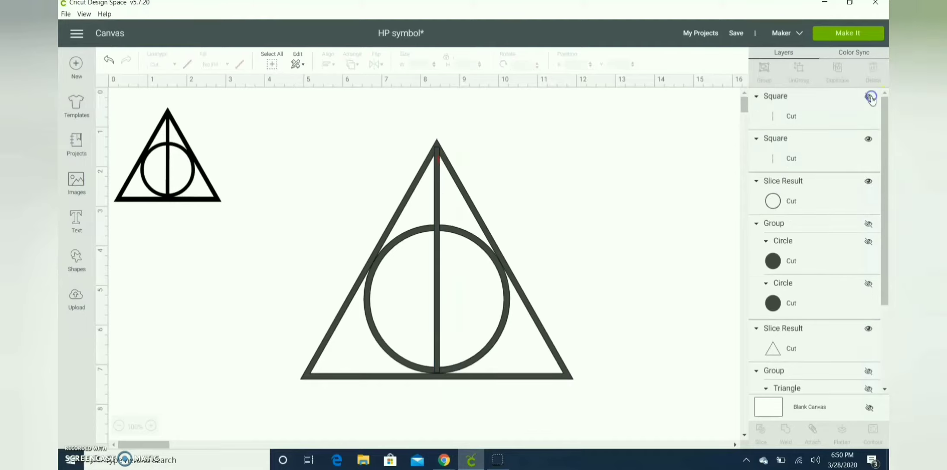
Weld the visible line, ring and triangle into one shape and color it black
left_click_drag(599, 154, 275, 430)
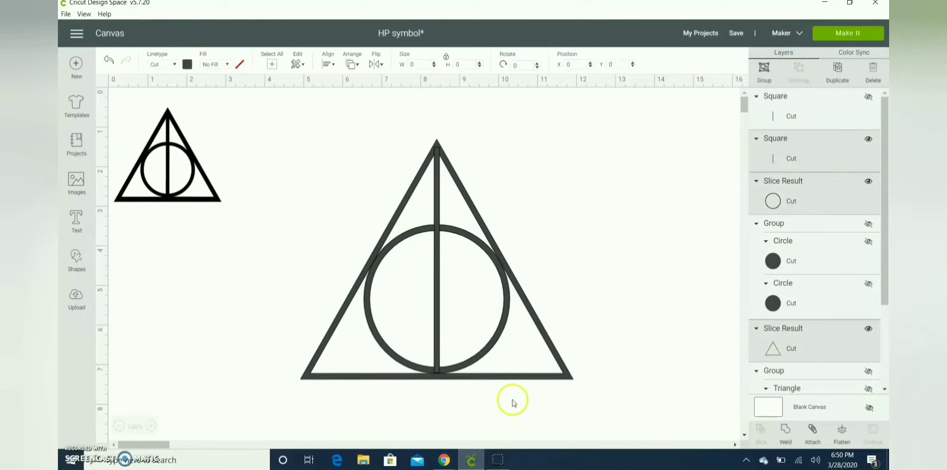
left_click(786, 431)
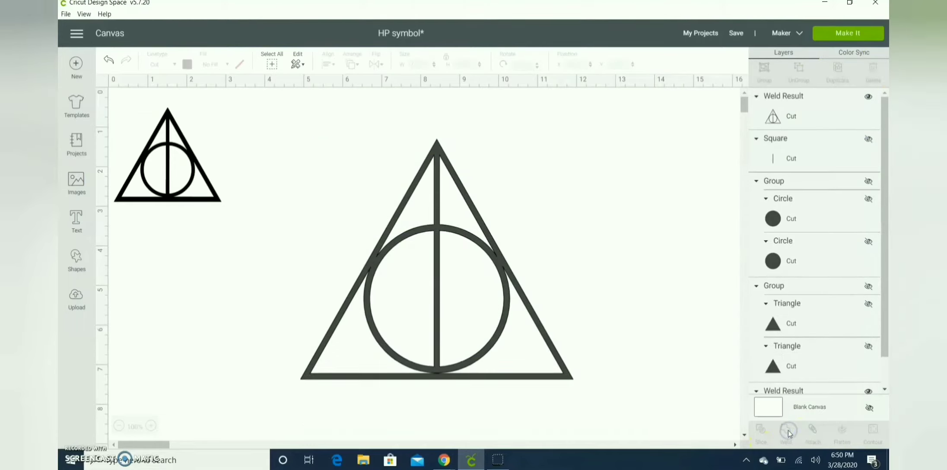
left_click(425, 232)
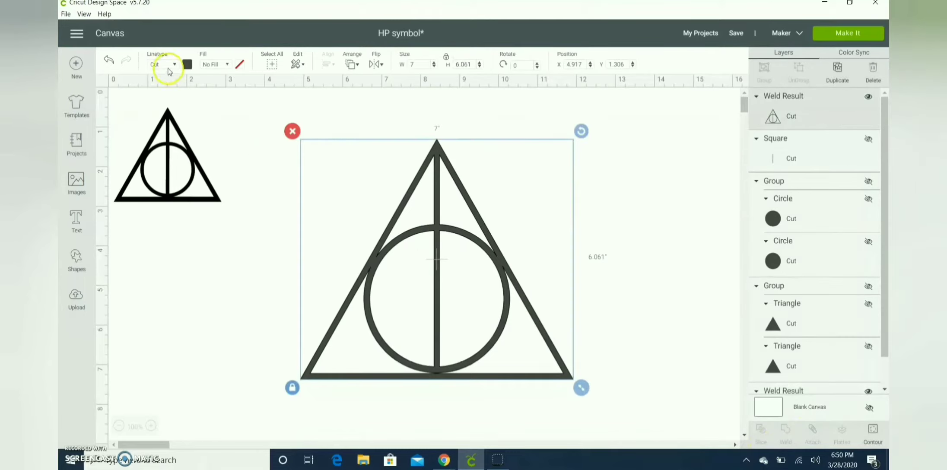
left_click(186, 65)
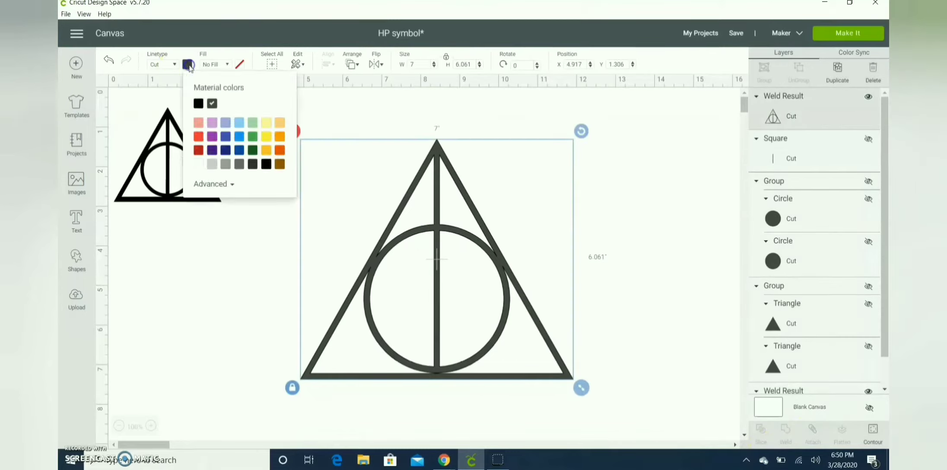
left_click(266, 163)
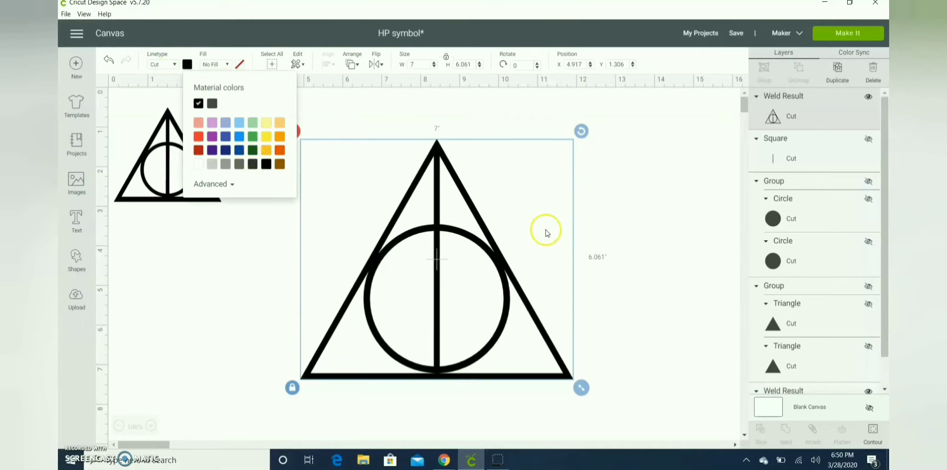
left_click(674, 223)
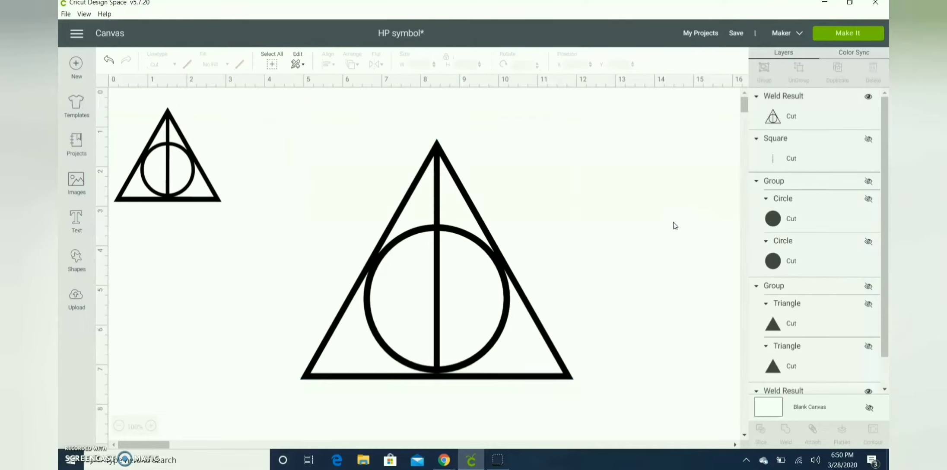
Nudge the welded shape, then undo the move, the color change and the weld
mouse_move(517, 288)
left_mouse_down()
mouse_move(526, 267)
mouse_move(506, 280)
left_mouse_up()
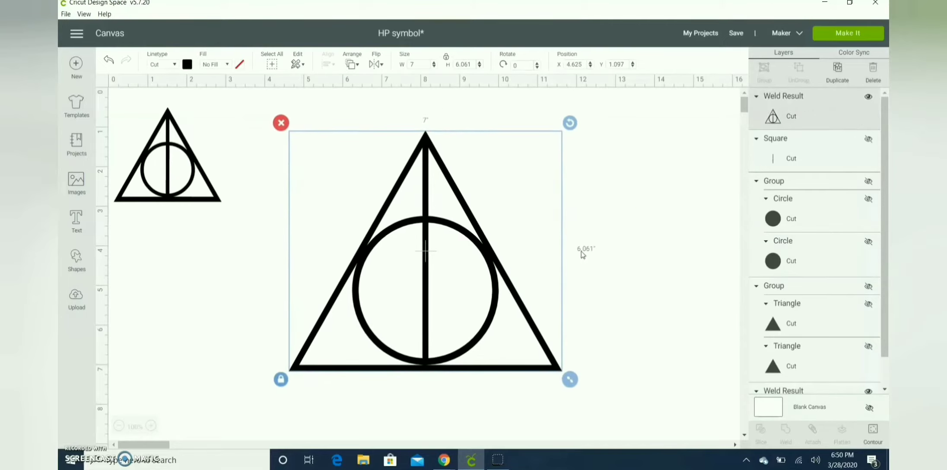
left_click(609, 250)
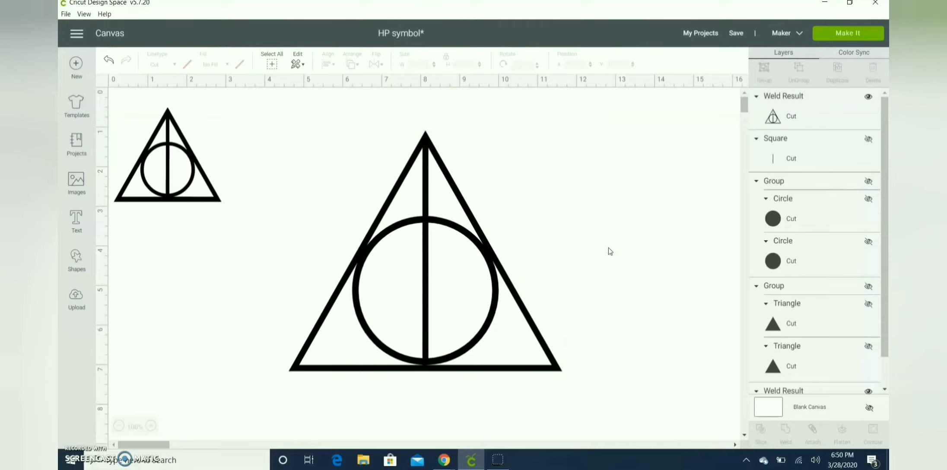
key("ctrl+z")
key("ctrl+z")
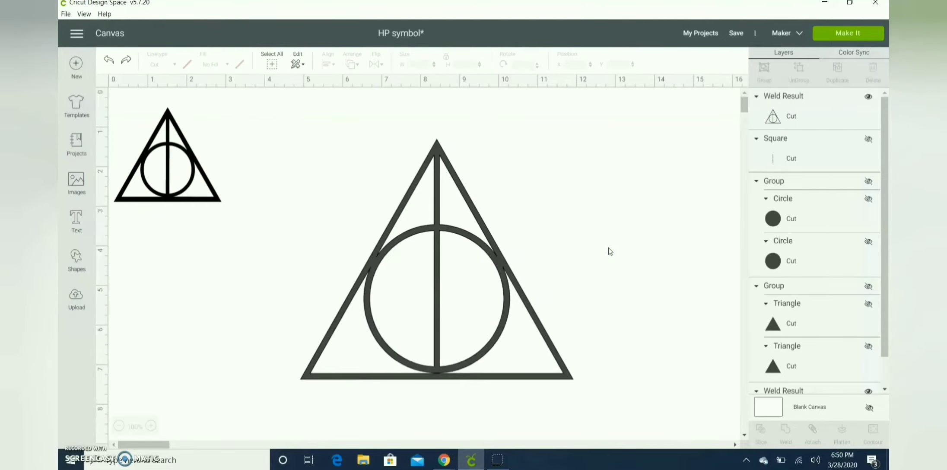
key("ctrl+z")
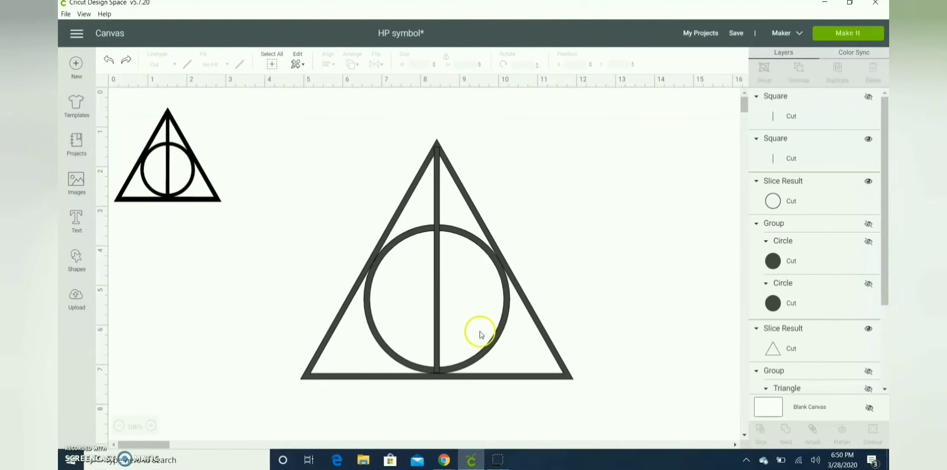
Select the line, ring and triangle together and center them horizontally
left_click(478, 367)
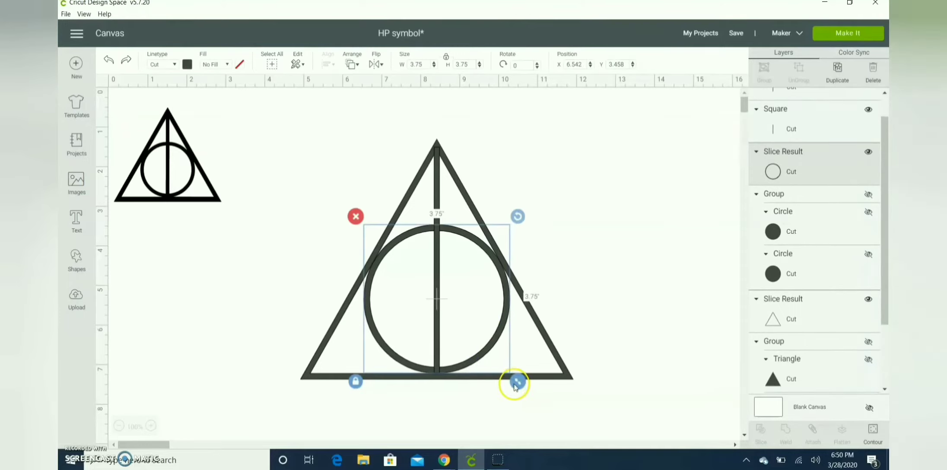
left_click_drag(514, 386, 515, 388)
left_click(562, 317)
left_click(619, 242)
left_click_drag(621, 239, 469, 332)
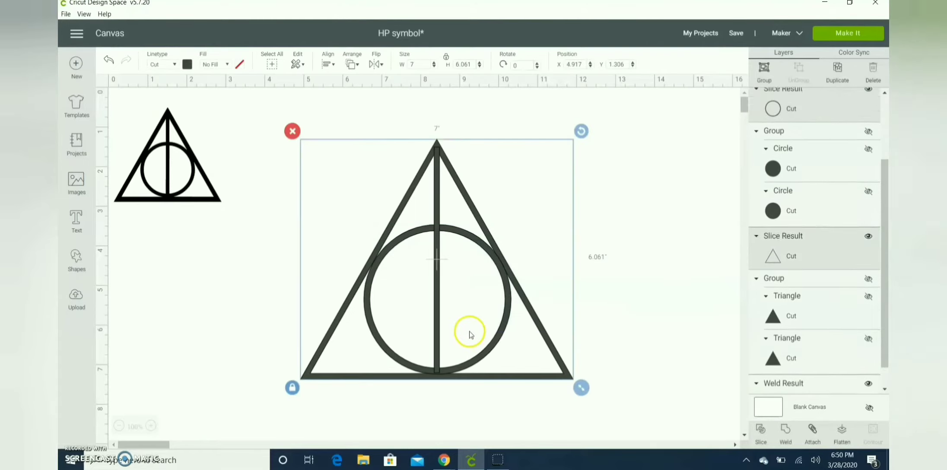
left_click(328, 64)
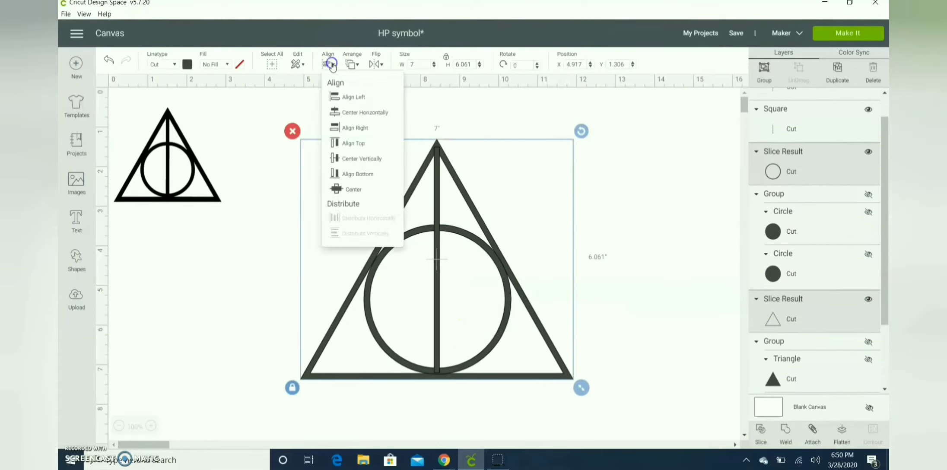
left_click(370, 114)
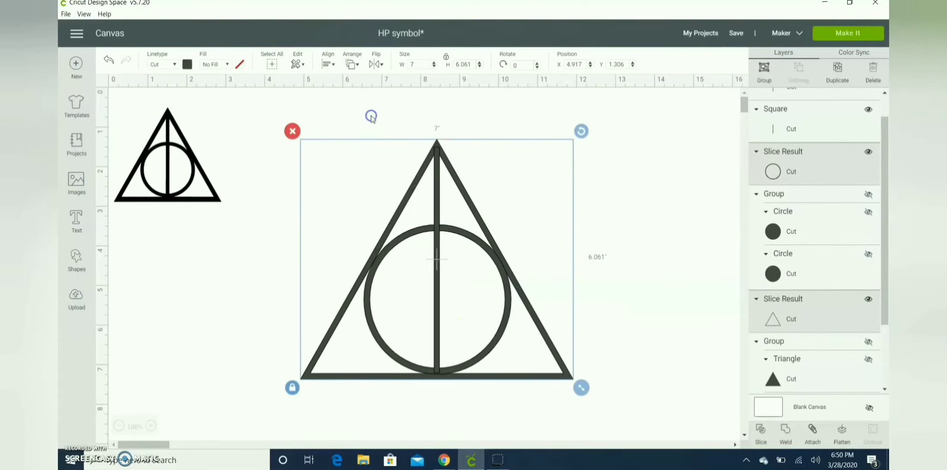
left_click(644, 154)
Weld the line, ring and triangle into one shape and color it black
left_click_drag(593, 159, 352, 436)
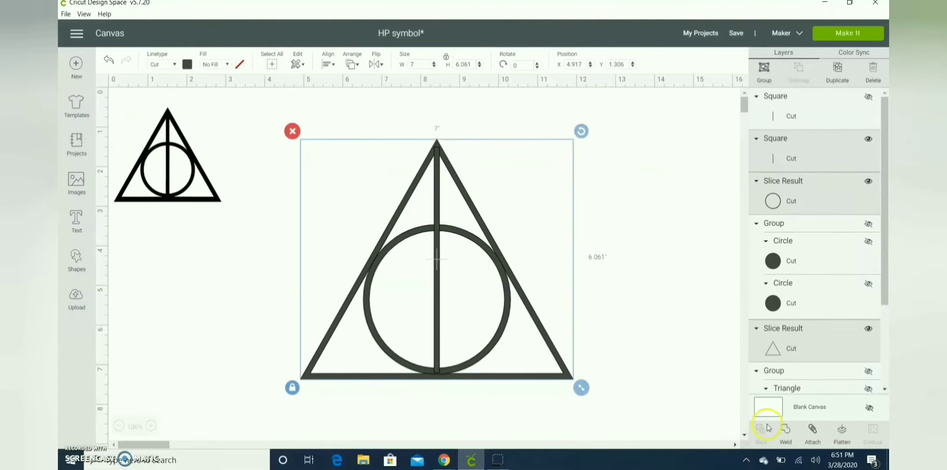
left_click(784, 430)
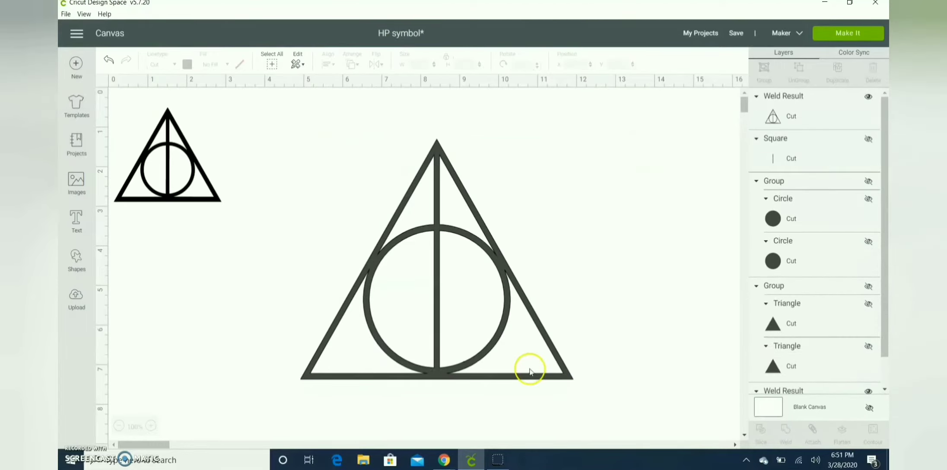
left_click(501, 262)
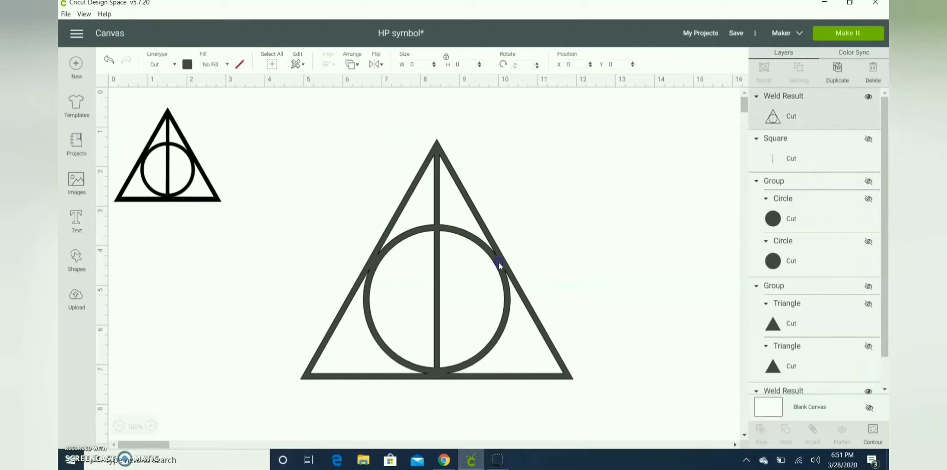
left_click(191, 65)
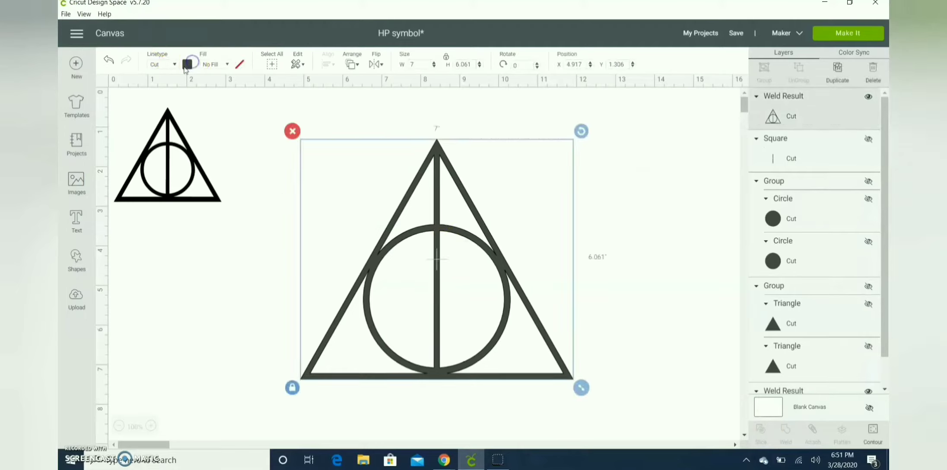
left_click(266, 164)
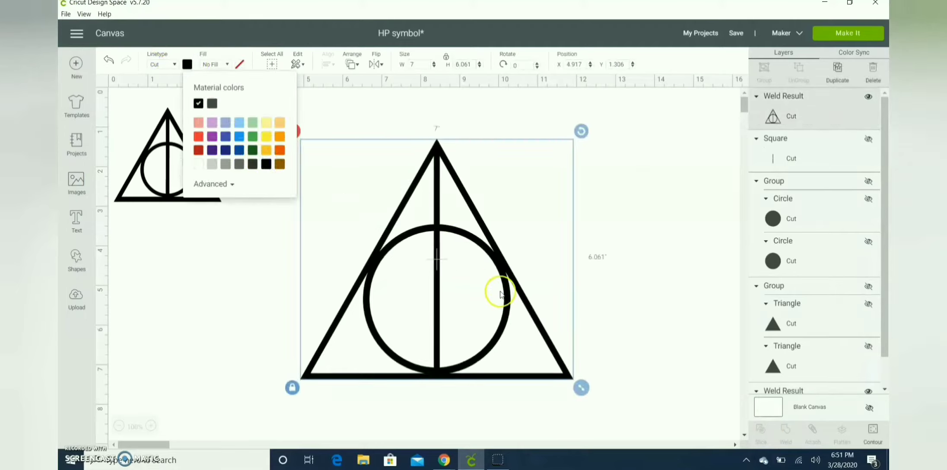
left_click(618, 216)
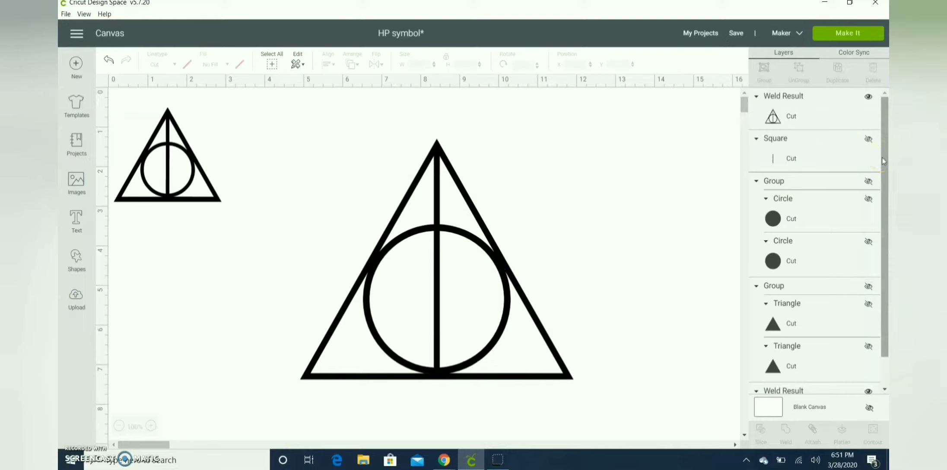
Unhide the duplicated solid triangle group
scroll(881, 172, "down", 1)
left_click(866, 227)
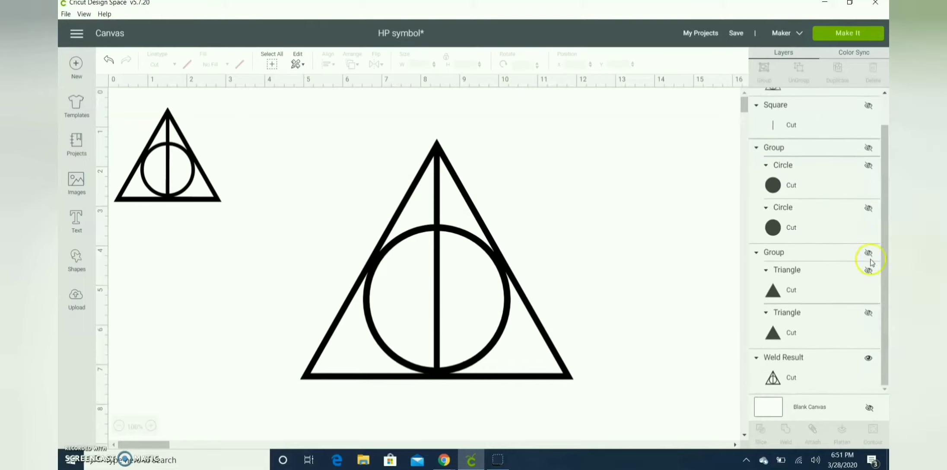
left_click(505, 286)
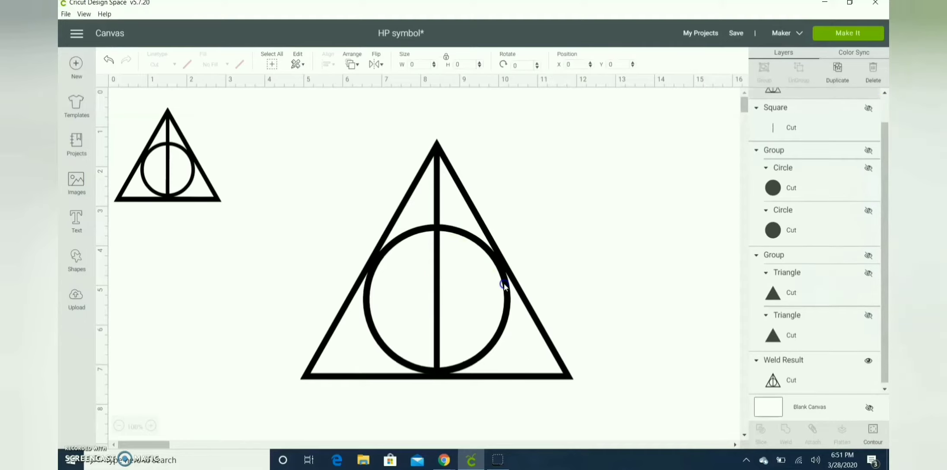
left_click(592, 286)
left_click_drag(884, 147, 884, 202)
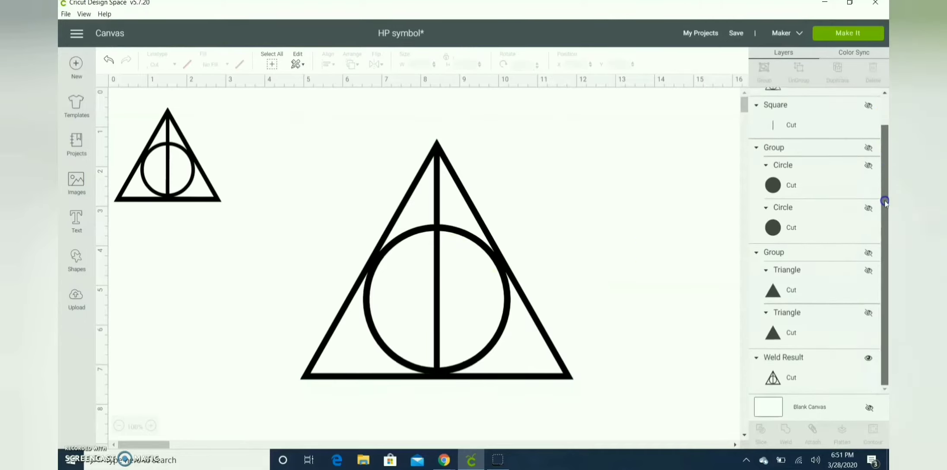
left_click(868, 252)
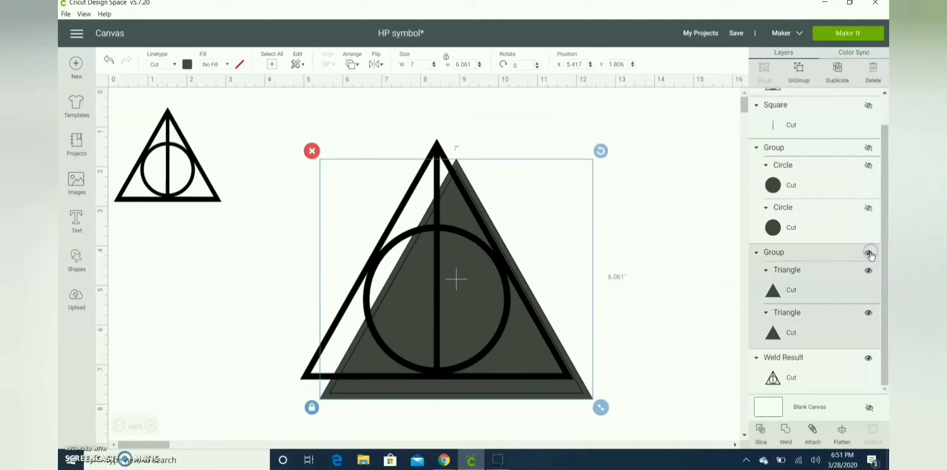
left_click(680, 220)
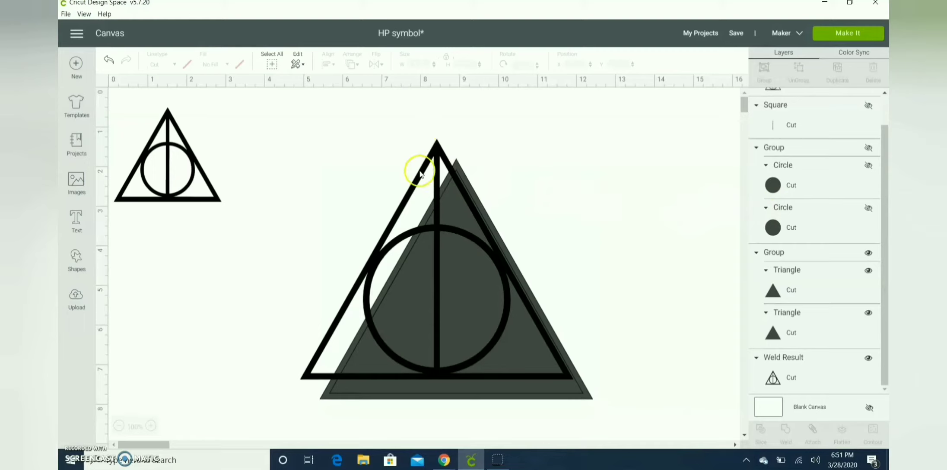
Move the black welded outline on top of the solid triangle so their edges line up
left_click(524, 173)
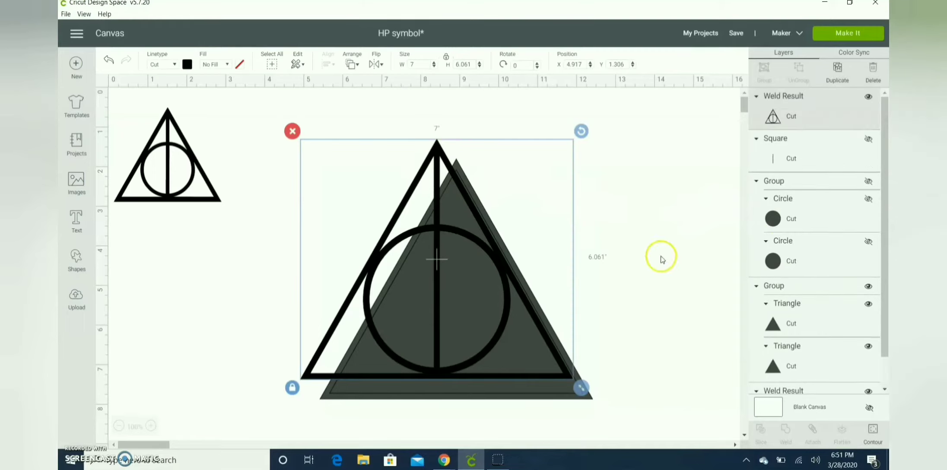
left_click(566, 233)
left_click_drag(436, 244, 456, 264)
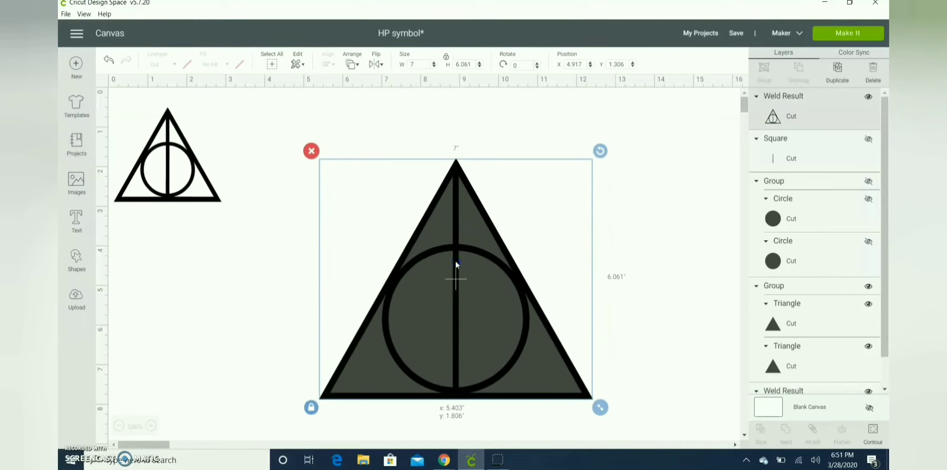
Recolor the welded line-ring-triangle outline light gray
left_click(671, 177)
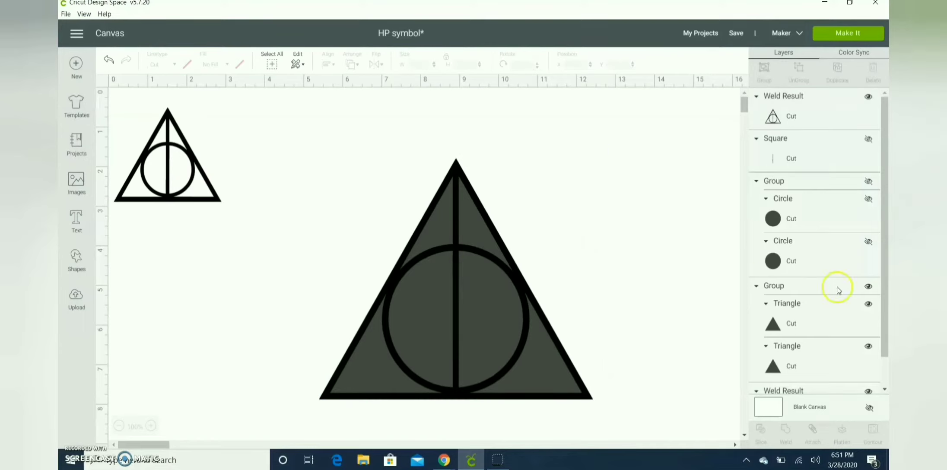
left_click(542, 303)
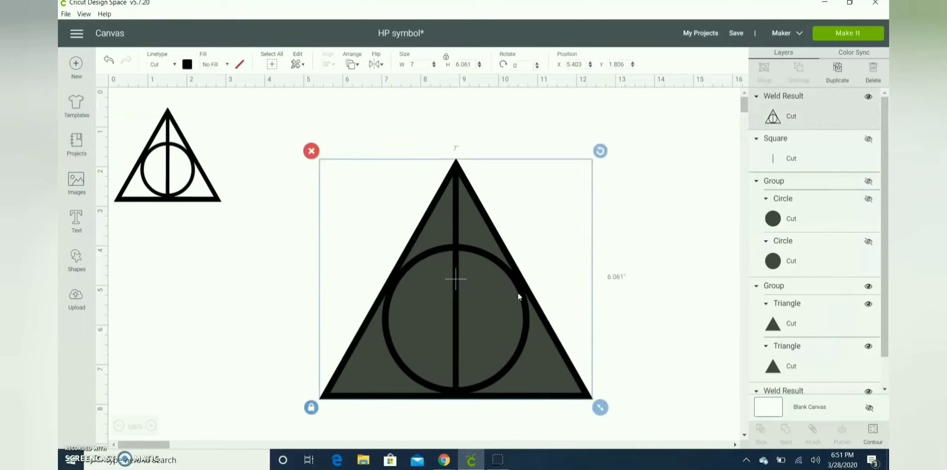
left_click(188, 65)
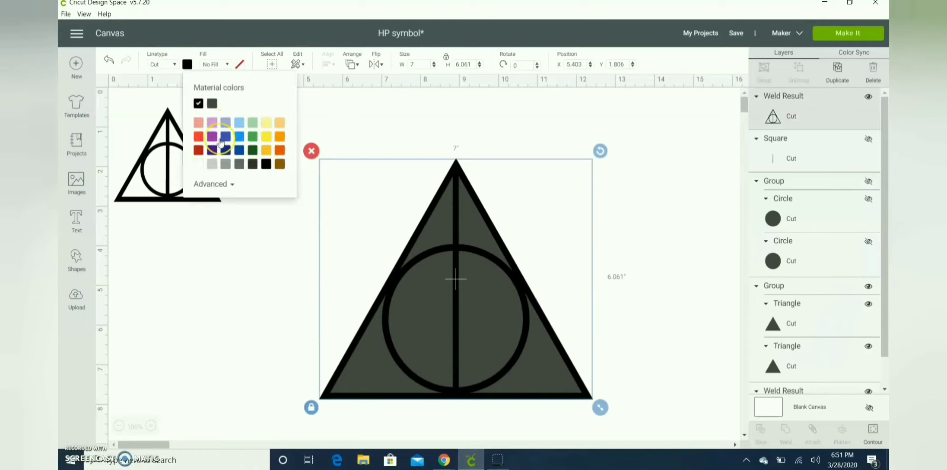
left_click(212, 163)
left_click(644, 160)
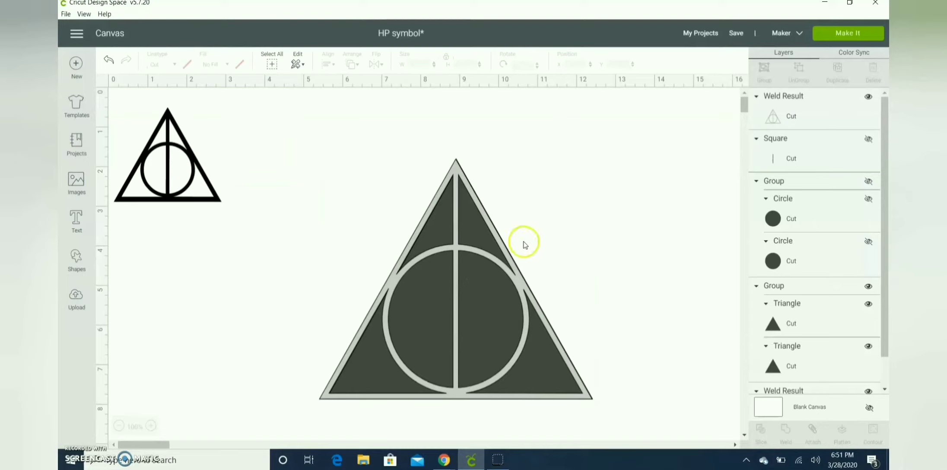
left_click(454, 173)
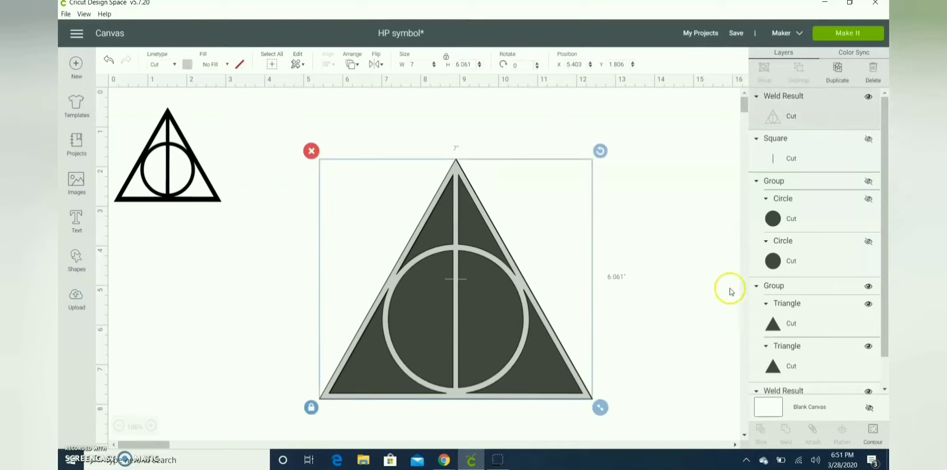
left_click(782, 358, "shift")
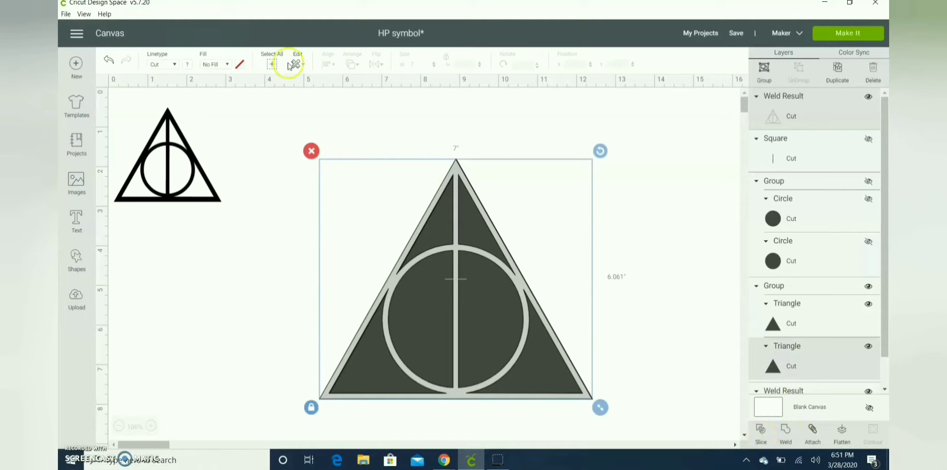
left_click(661, 145)
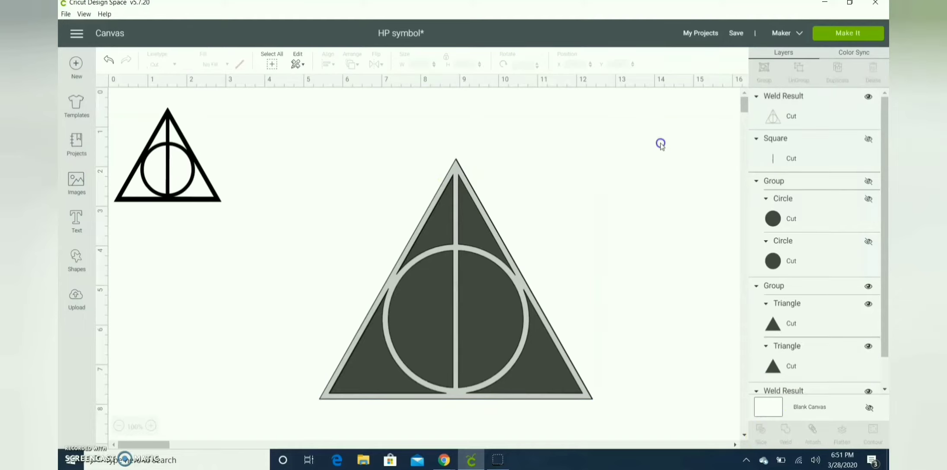
Select the solid triangle group together with the outline and align their bottom edges
left_click(798, 284)
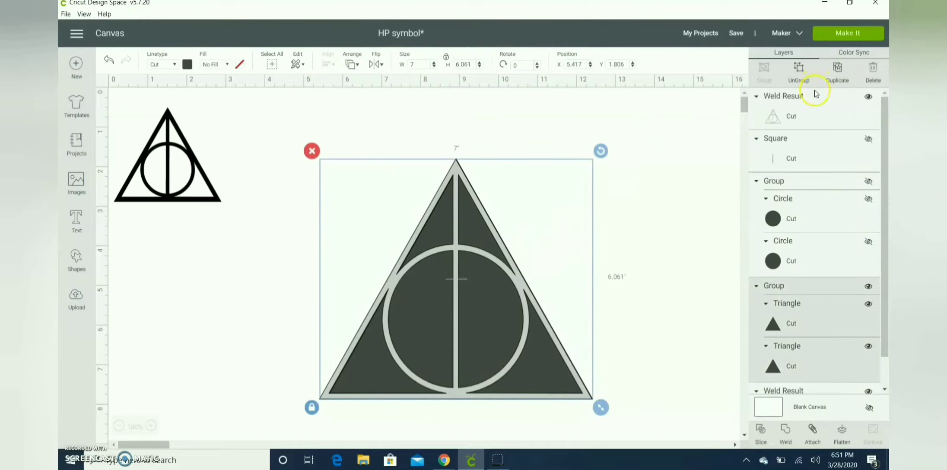
left_click(800, 110, "shift")
left_click(328, 64)
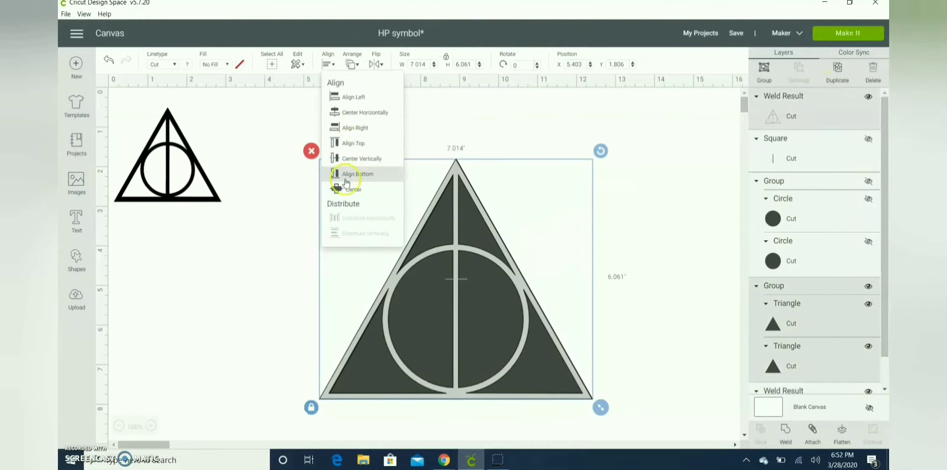
left_click(346, 177)
left_click(693, 202)
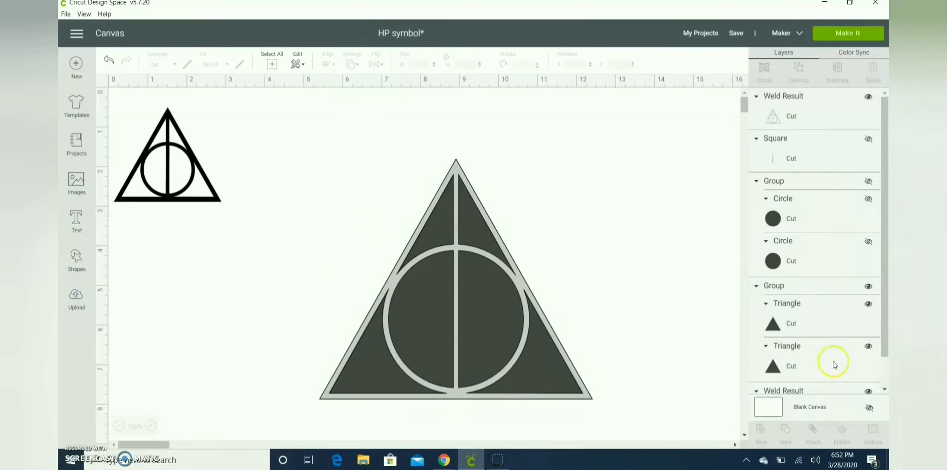
Ungroup the two solid triangles
left_click(831, 325)
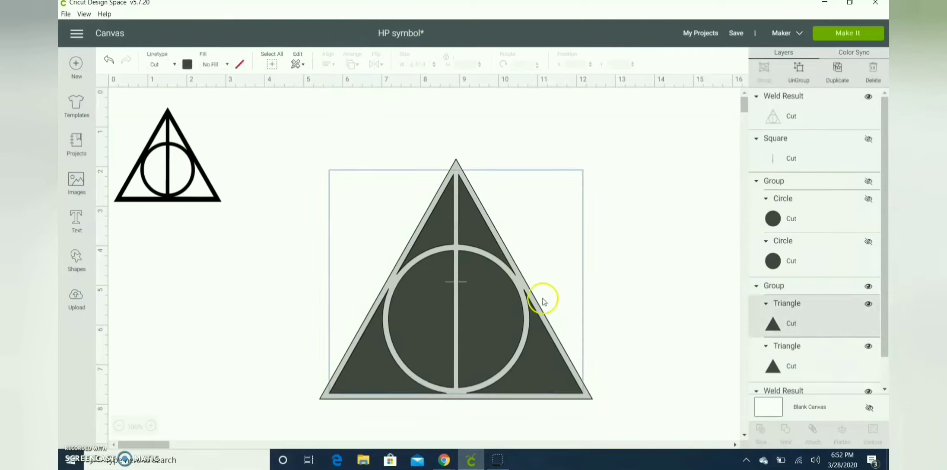
left_click(799, 82)
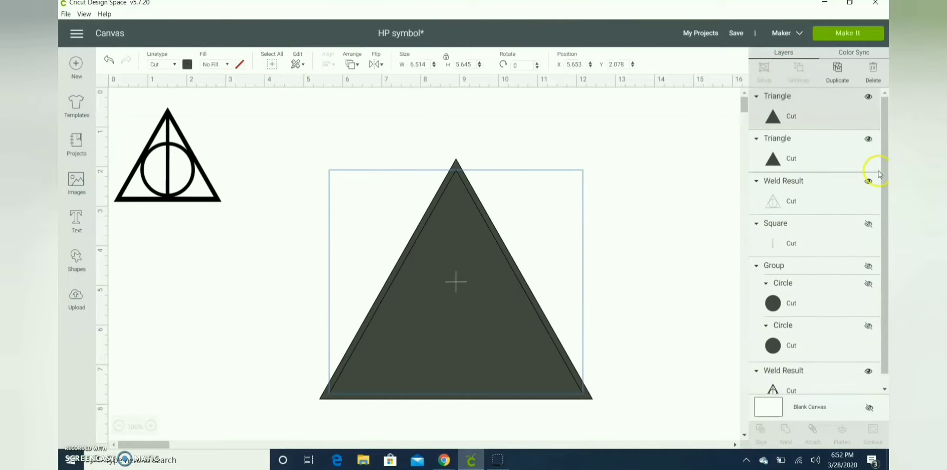
Shrink the inner triangle to about 6.24 by 5.41 inches and center it horizontally with the outer triangle
left_click(513, 325)
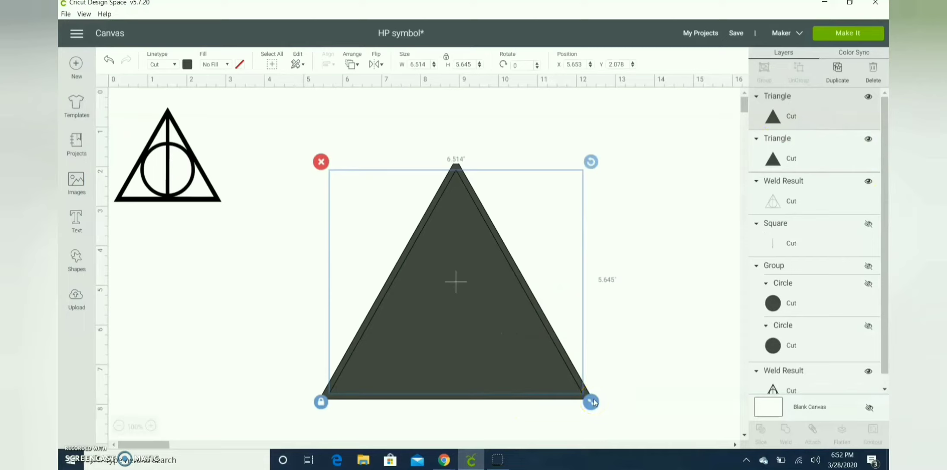
left_click_drag(593, 399, 580, 392)
left_click_drag(541, 367, 547, 372)
left_click(368, 398, "shift")
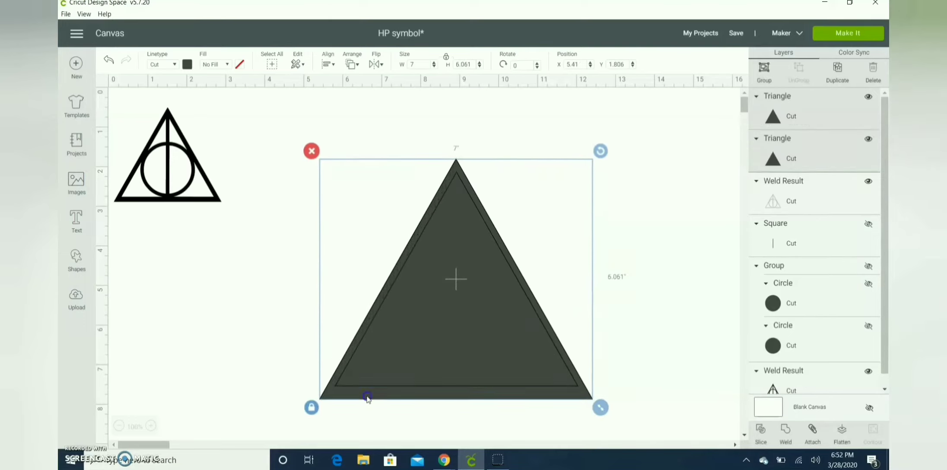
left_click(328, 64)
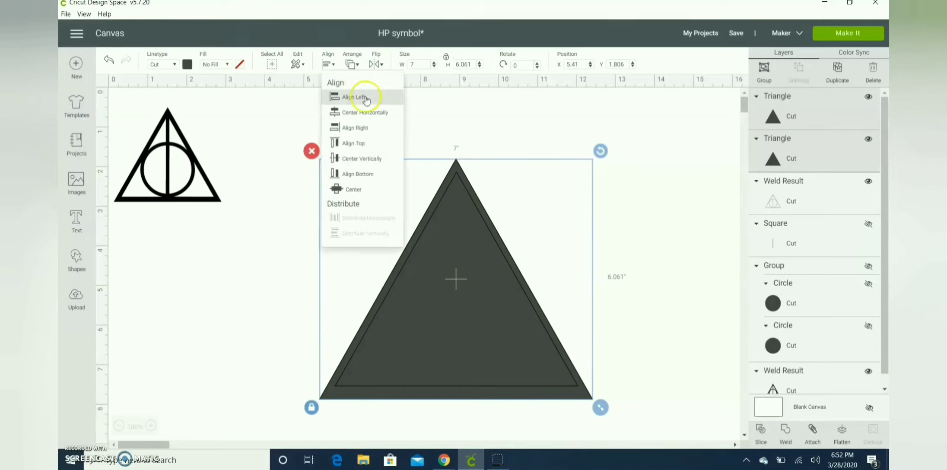
left_click(365, 112)
left_click(658, 163)
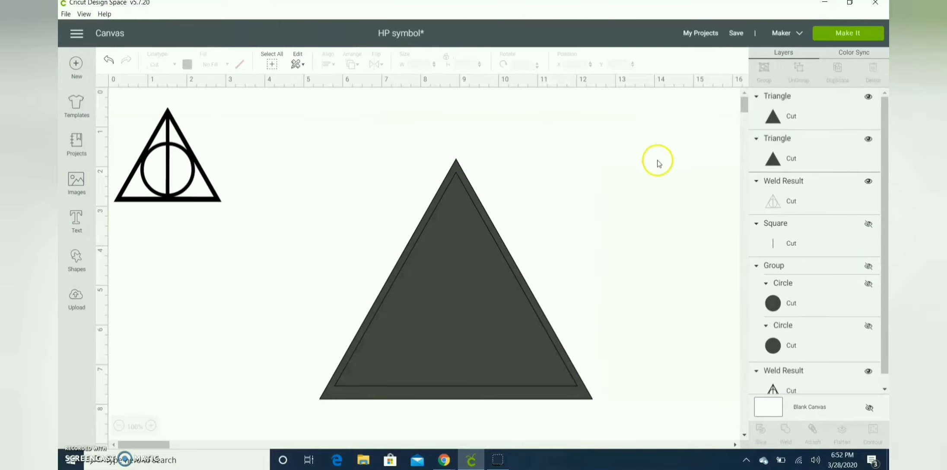
Nudge the inner triangle down slightly
left_click(454, 273)
key("Down")
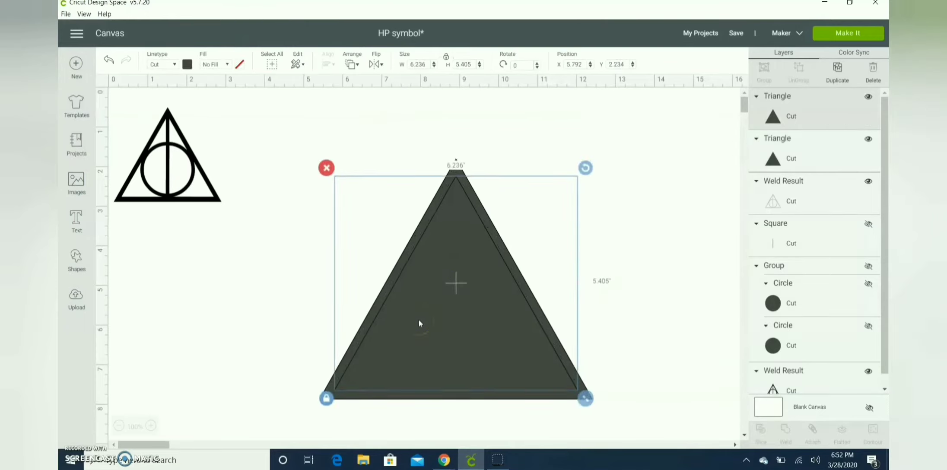
left_click(706, 280)
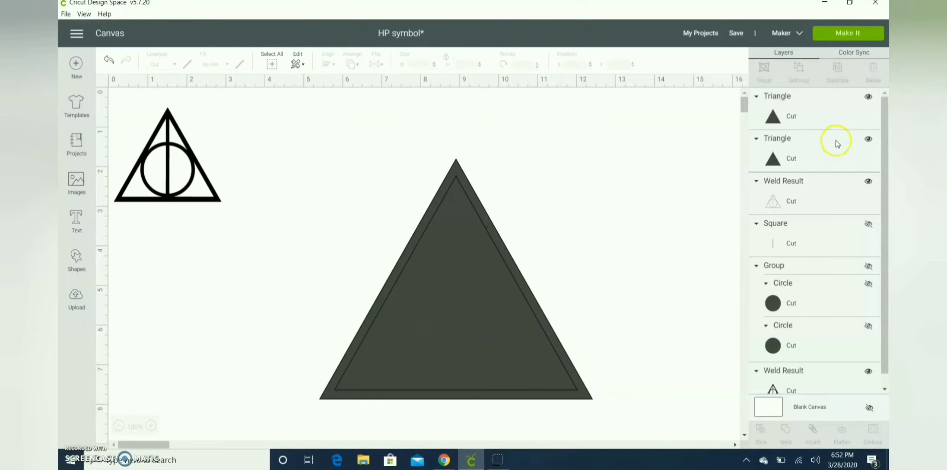
Bring the welded outline to the front, above both triangles
left_click(858, 184)
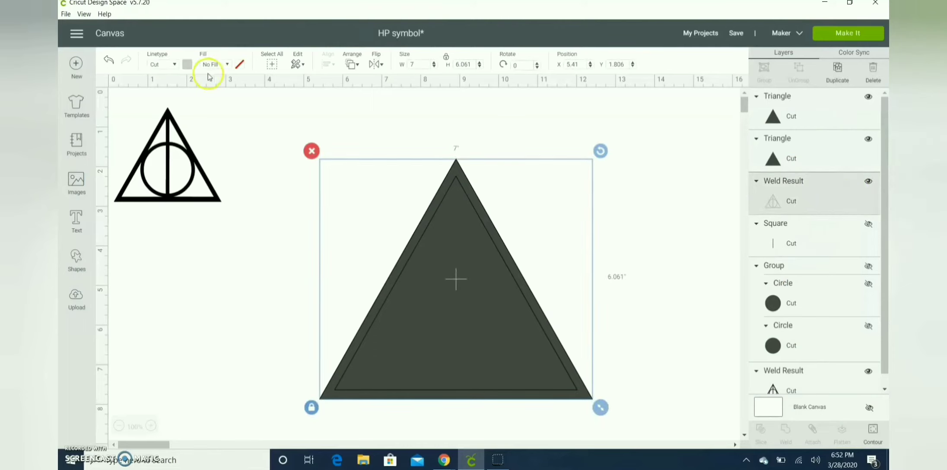
left_click(354, 65)
left_click(371, 128)
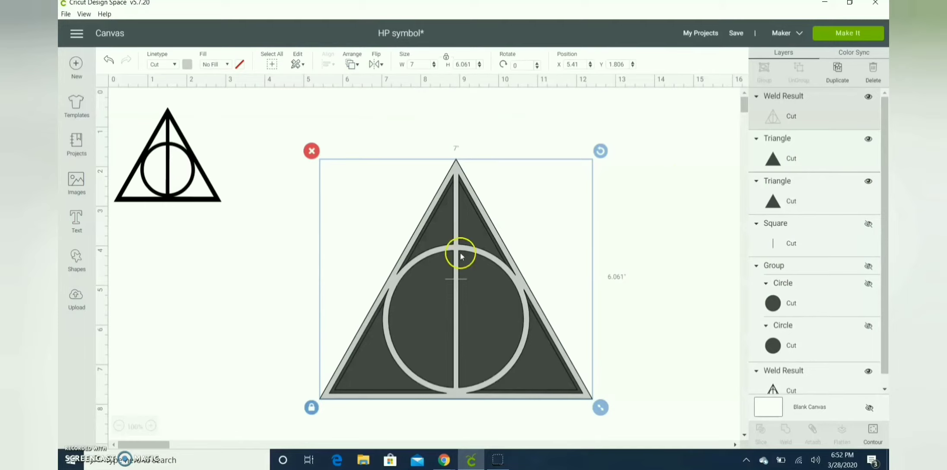
left_click(664, 215)
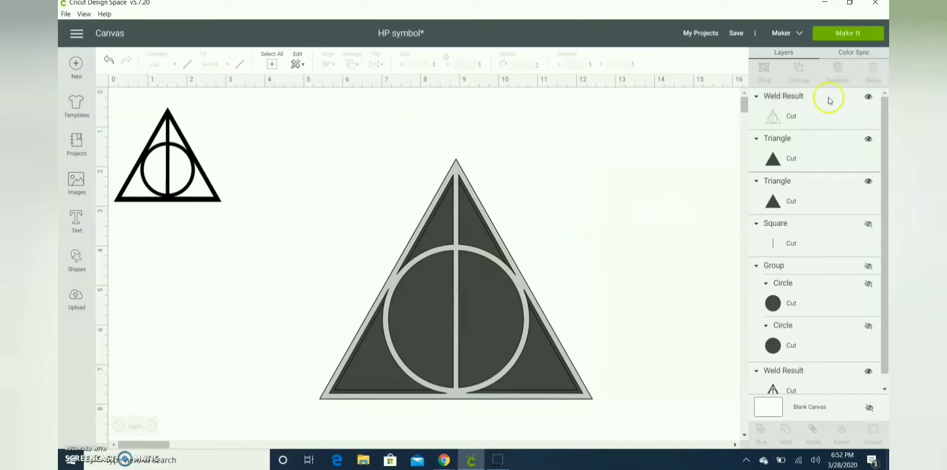
Hide the outline and shrink the inner triangle to about 6.14 by 5.32 inches
left_click(868, 97)
left_click(538, 371)
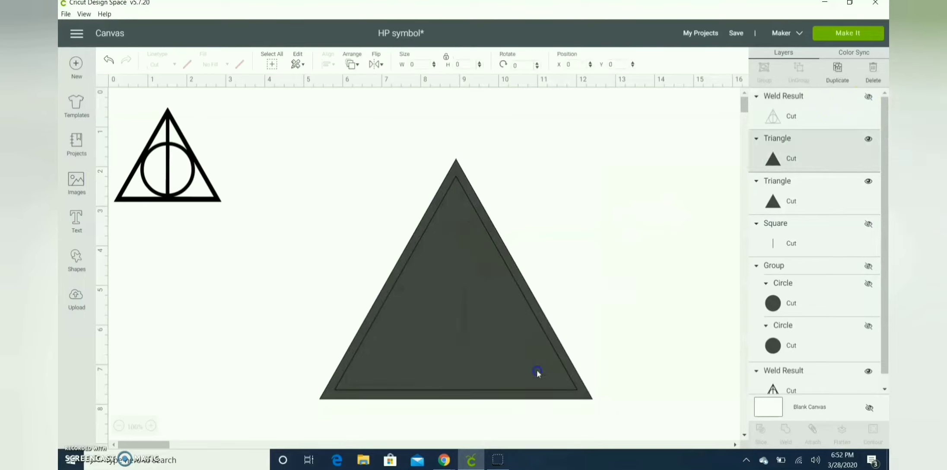
left_click_drag(586, 397, 582, 397)
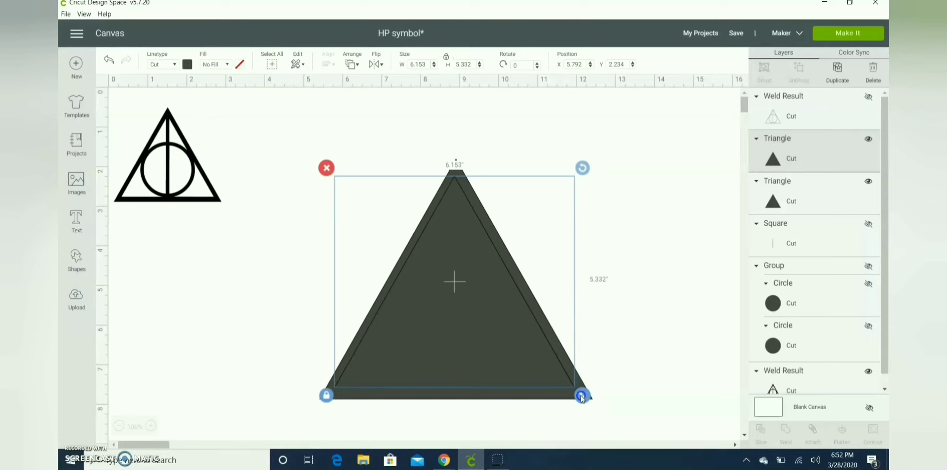
Select both triangles and center them horizontally
left_click_drag(633, 288, 529, 348)
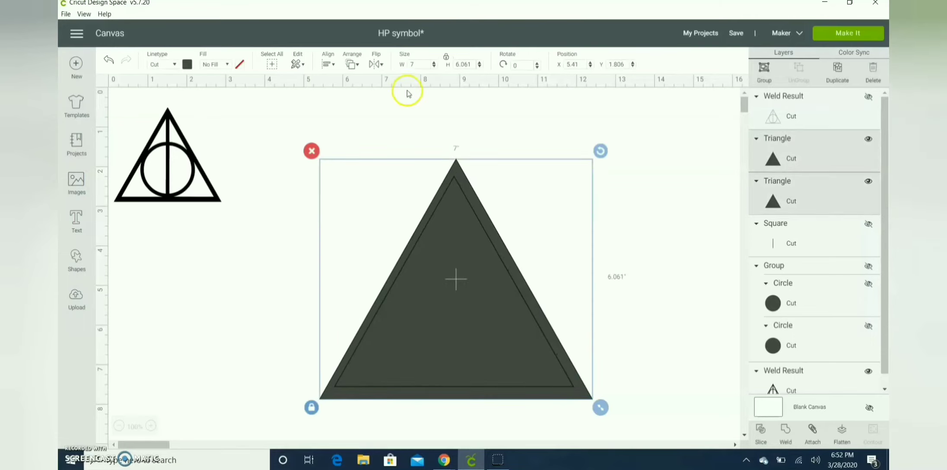
left_click(328, 64)
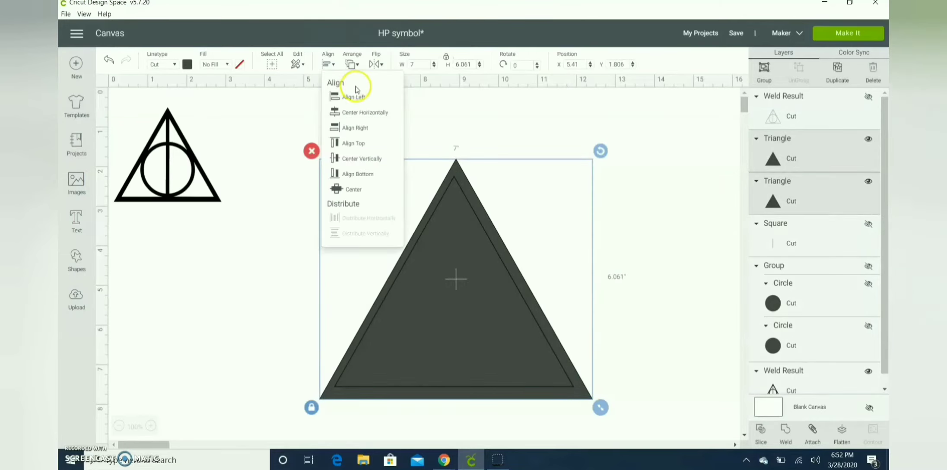
left_click(355, 110)
left_click(618, 196)
Lower the inner triangle slightly and recenter both triangles horizontally
left_click(507, 288)
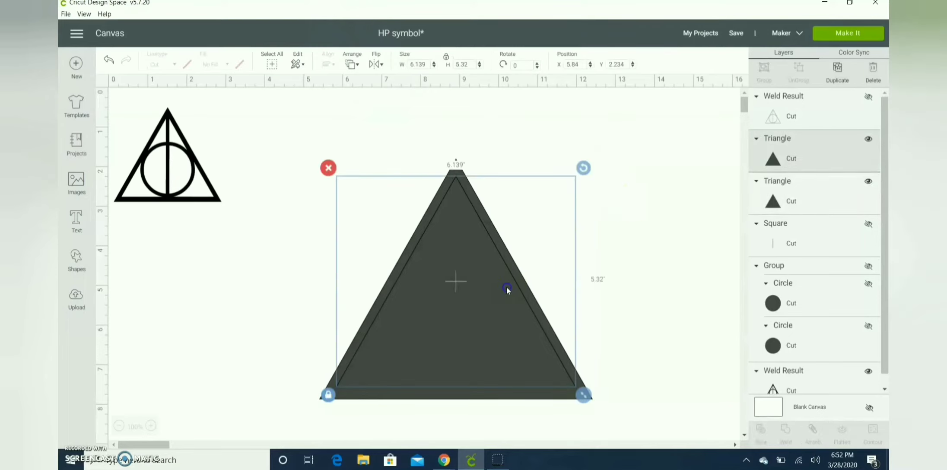
left_click_drag(507, 287, 507, 289)
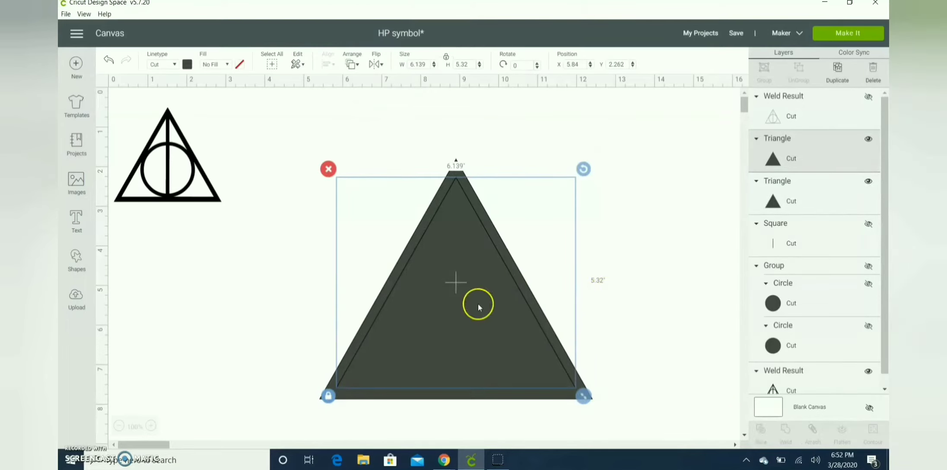
left_click(626, 244)
left_click_drag(493, 301, 495, 305)
left_click(650, 262)
left_click_drag(631, 238, 448, 308)
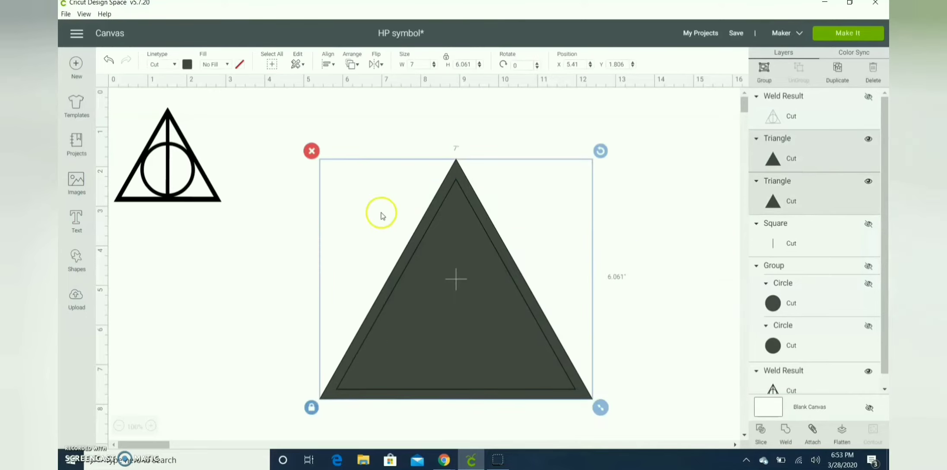
left_click(328, 64)
left_click(362, 114)
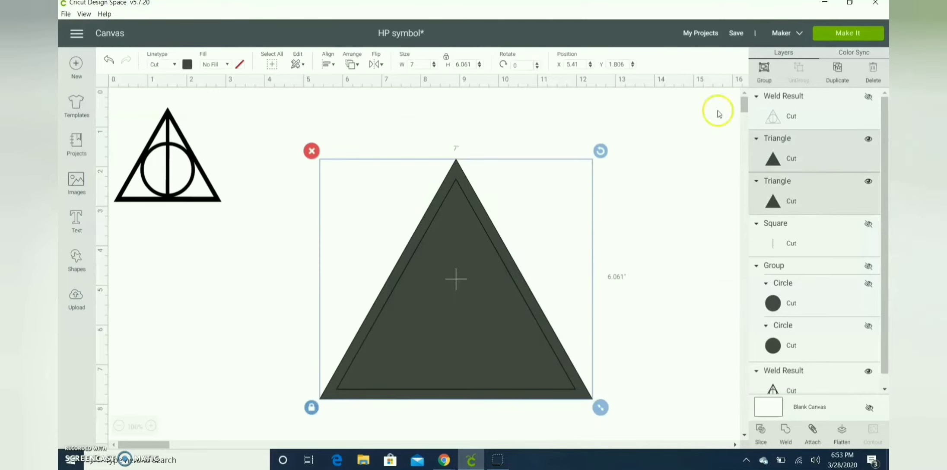
left_click(657, 201)
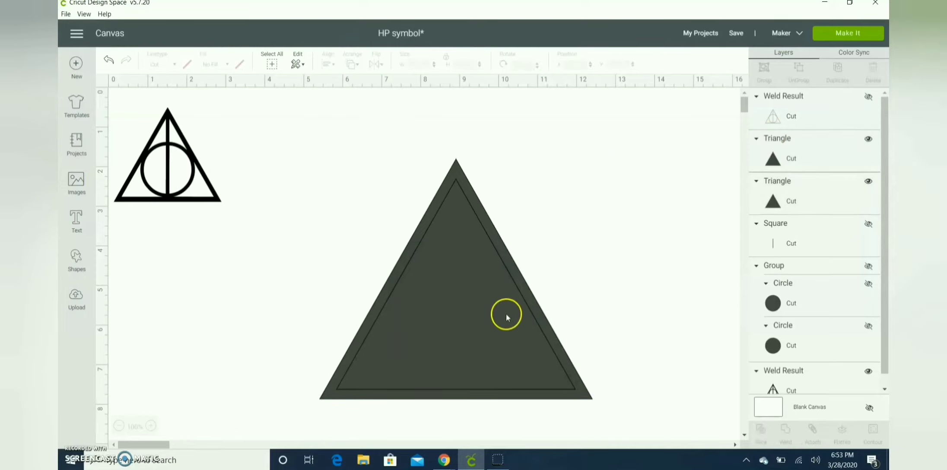
Move the inner triangle down a little more and center both triangles horizontally again
left_click(475, 345)
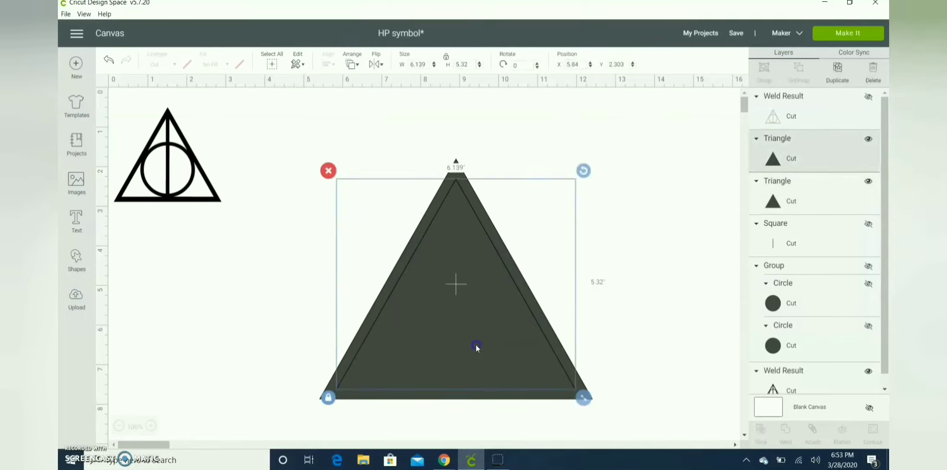
left_click_drag(476, 344, 478, 348)
left_click_drag(638, 282, 452, 399)
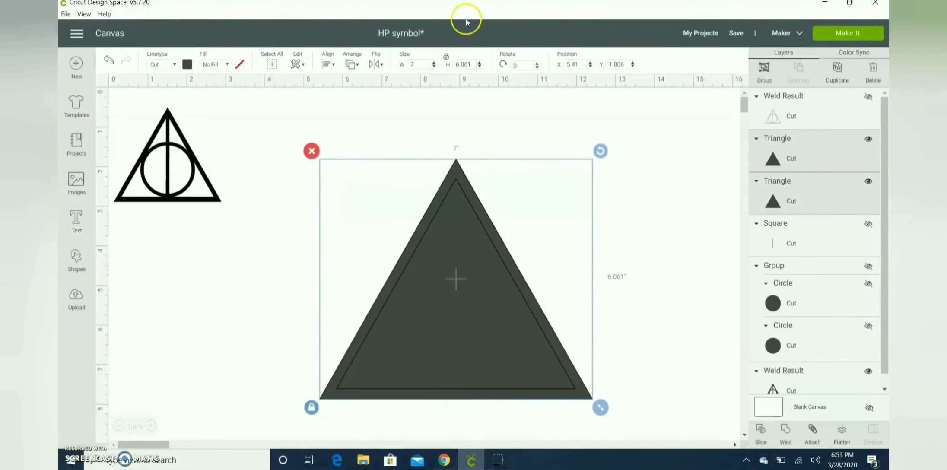
left_click(327, 64)
left_click(387, 118)
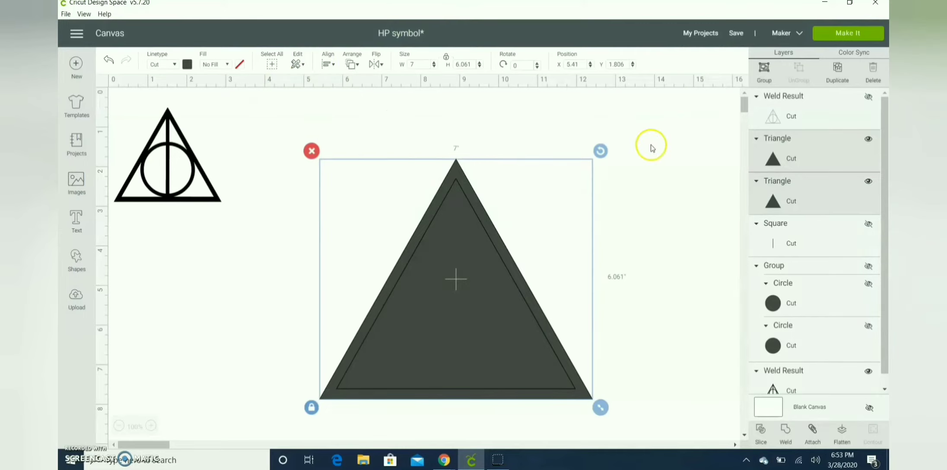
left_click(652, 148)
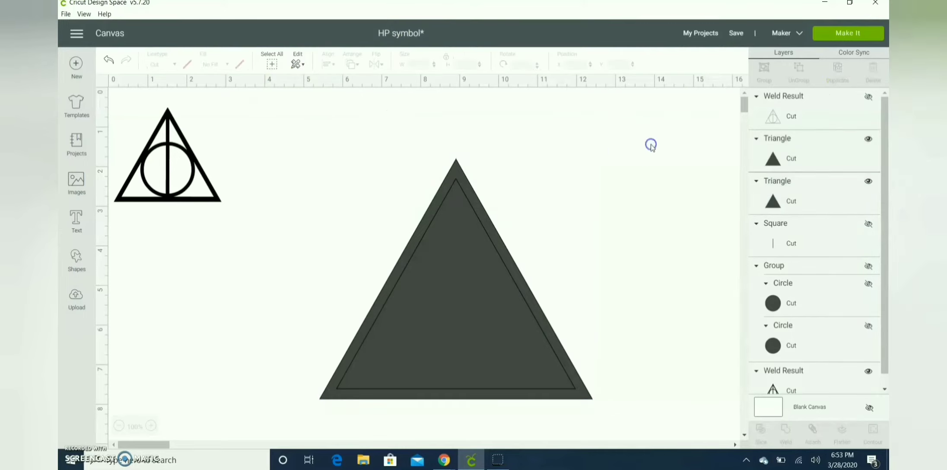
Show and then hide the welded outline to check how the inner triangle fits inside it
left_click(869, 97)
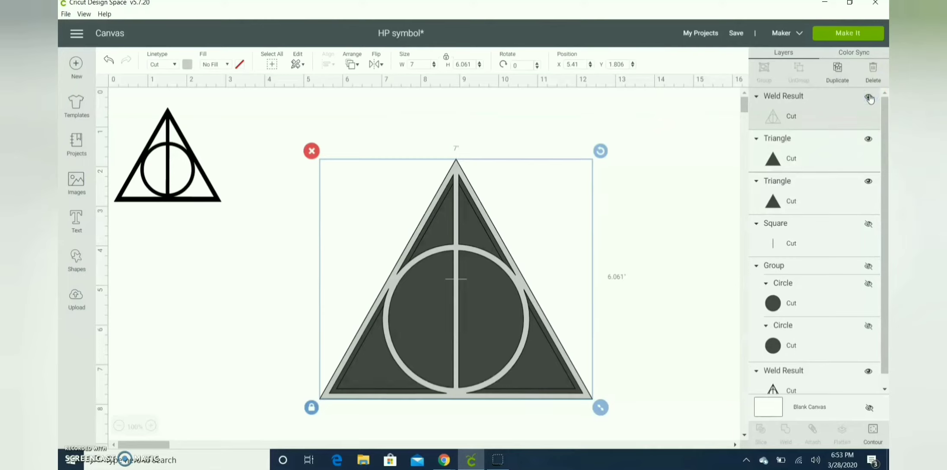
left_click(869, 97)
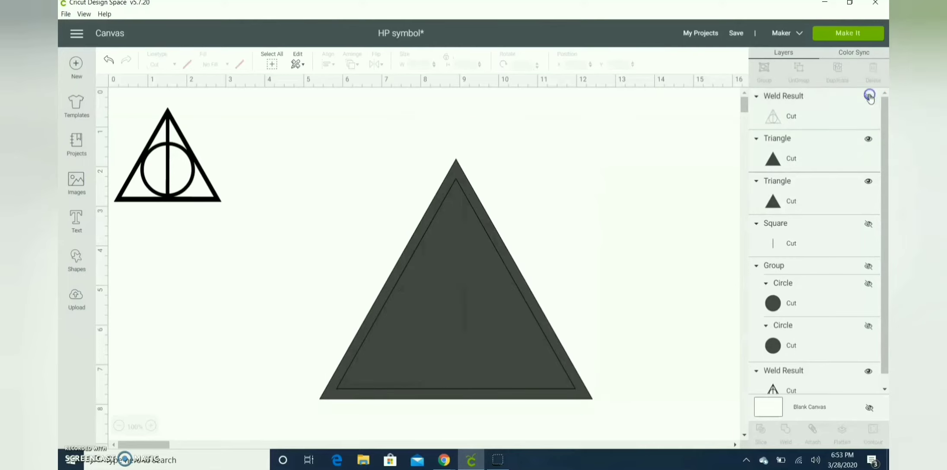
Slice the inner triangle out of the outer triangle and delete both solid leftover pieces, keeping only the triangle outline
left_click_drag(610, 175, 393, 395)
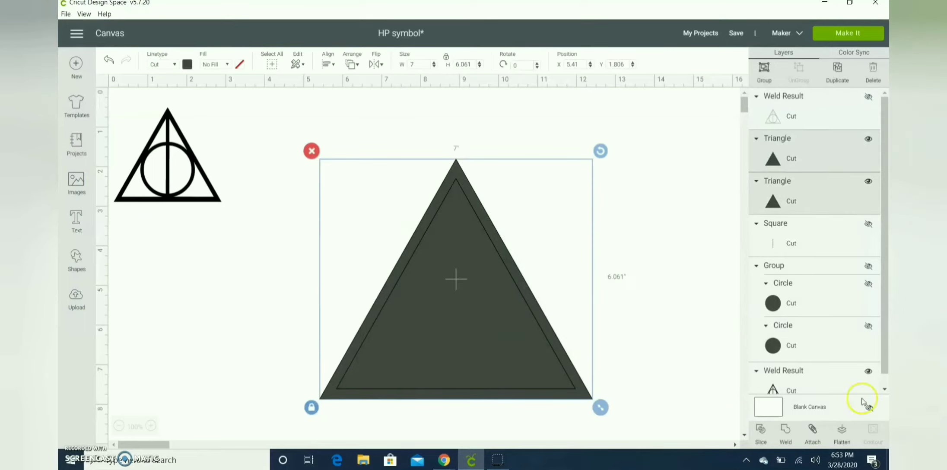
left_click(762, 433)
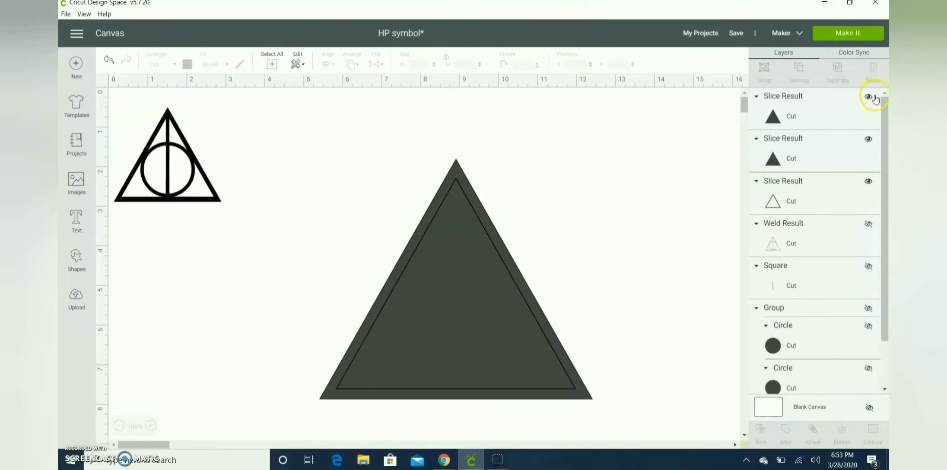
left_click(838, 110)
key("Delete")
left_click(837, 110)
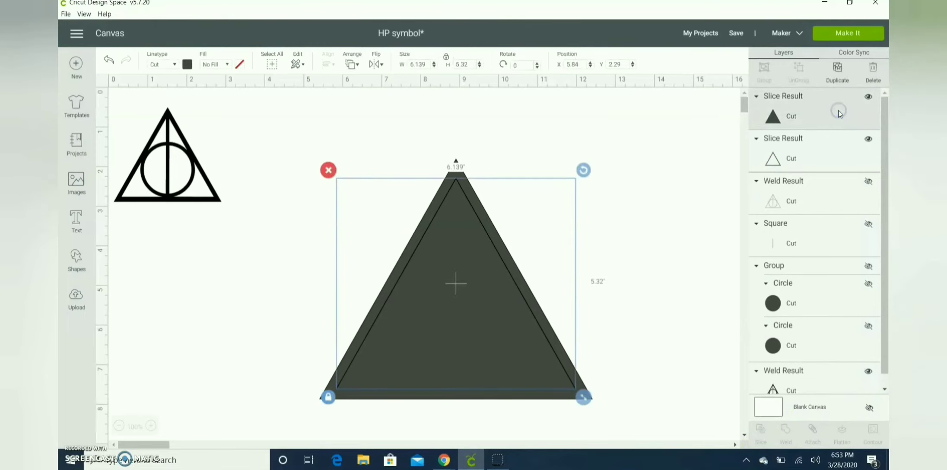
key("Delete")
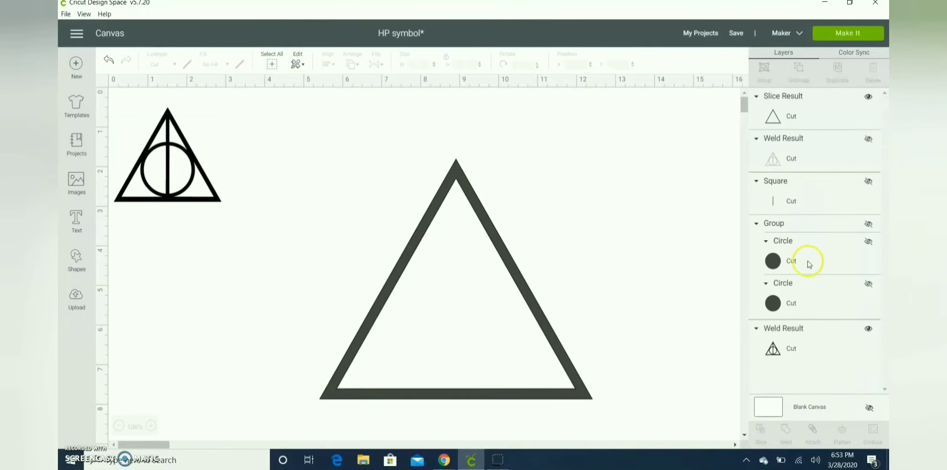
Show the circle group, ungroup it, and shrink the inner circle to about 3.29 in
left_click(876, 223)
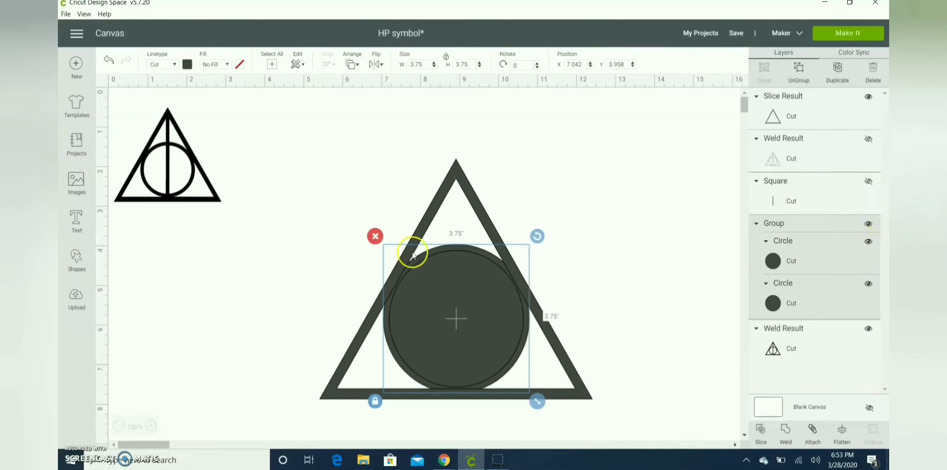
left_click(800, 83)
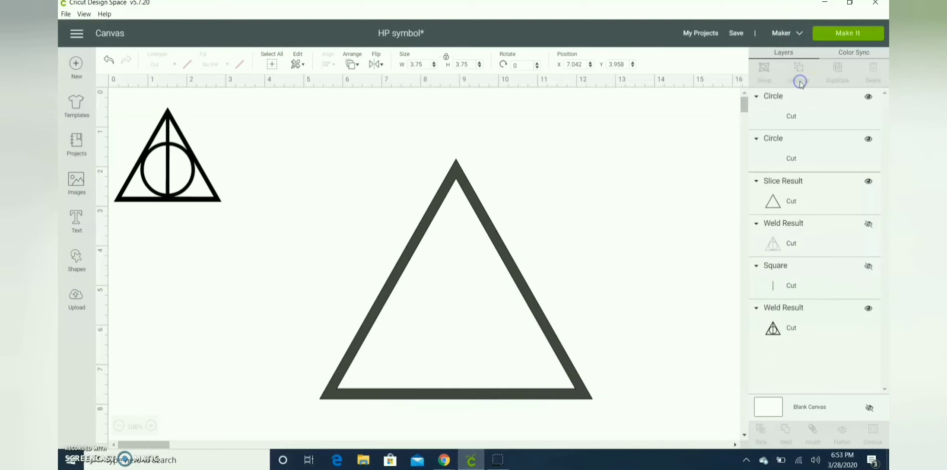
left_click(484, 323)
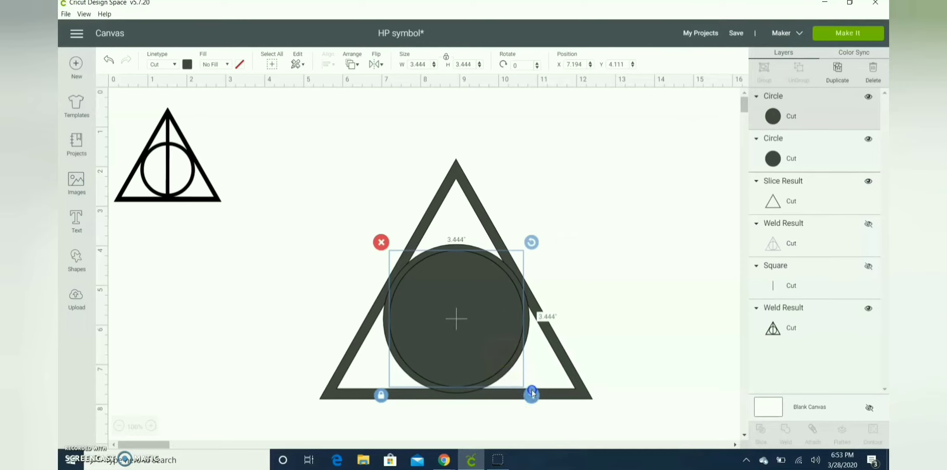
left_click_drag(532, 393, 526, 388)
left_click_drag(467, 316, 471, 319)
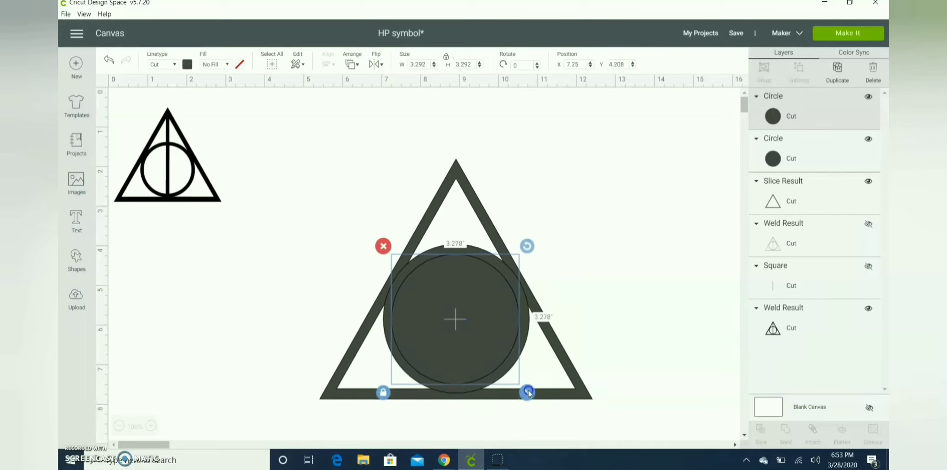
Select both circles and center them on each other
left_click(791, 156, "shift")
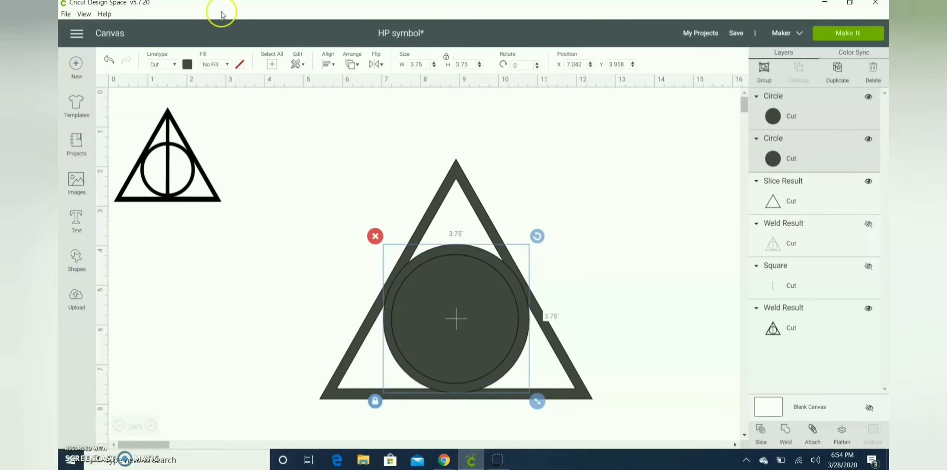
left_click(328, 64)
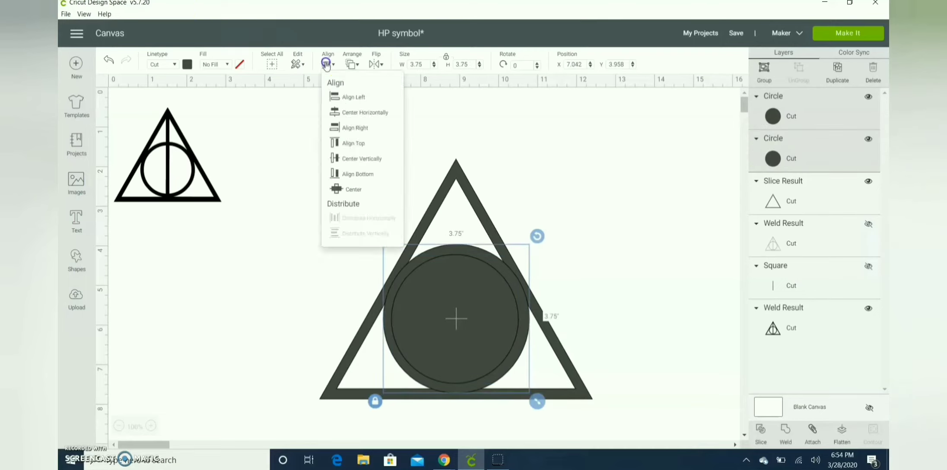
left_click(357, 189)
left_click(700, 247)
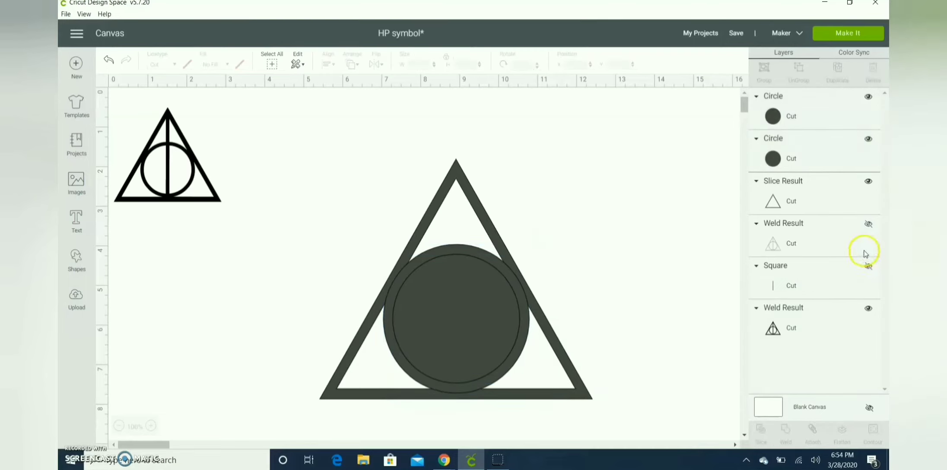
Show the welded outline, send it to the front to compare with the circles, and hide it again
left_click(869, 224)
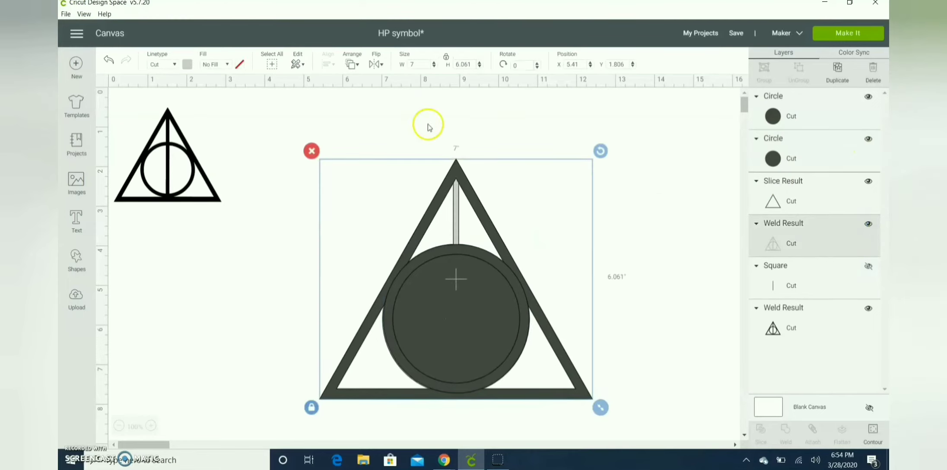
left_click(352, 63)
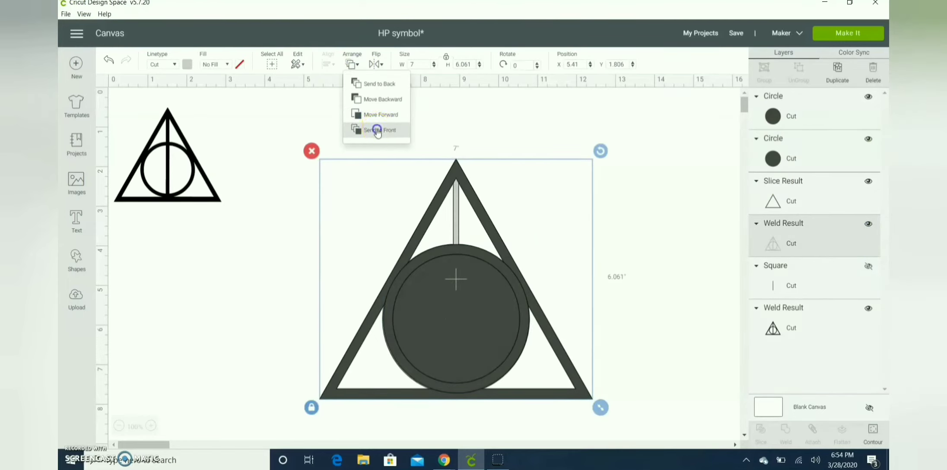
left_click(379, 130)
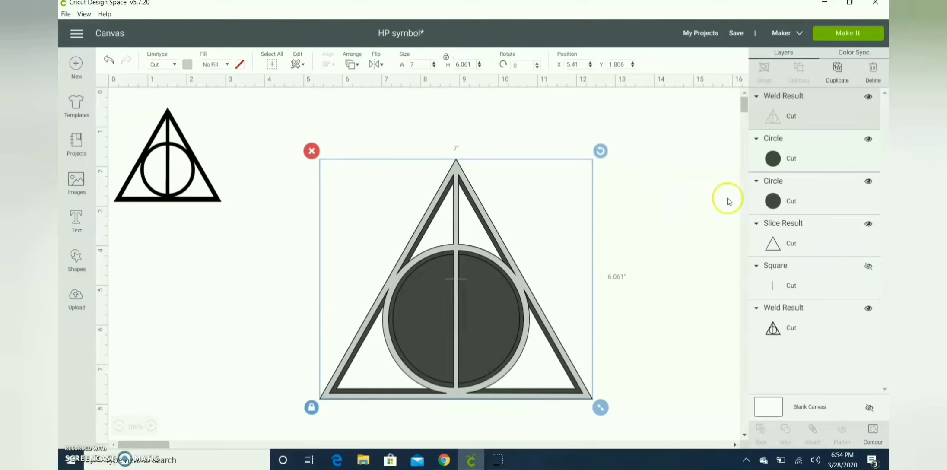
left_click(868, 96)
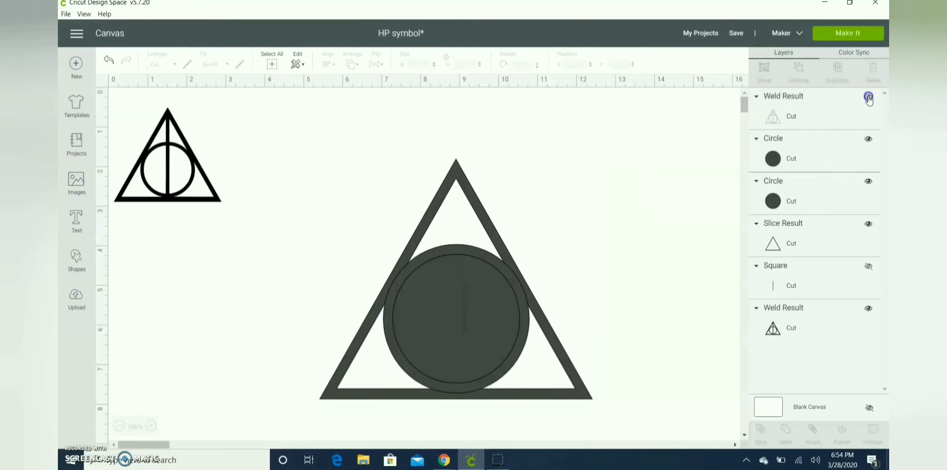
Slice the two circles and delete both solid leftover pieces, leaving a circular ring
left_click(794, 159)
left_click(793, 190, "shift")
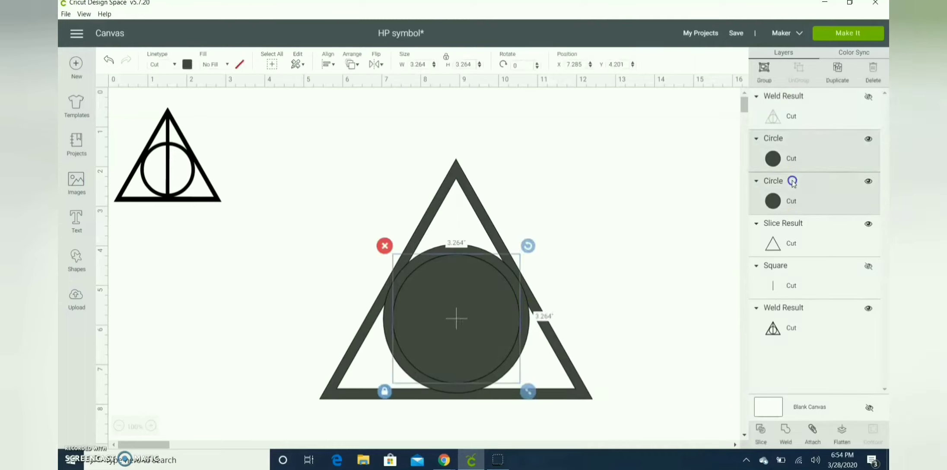
left_click(760, 445)
left_click(481, 337)
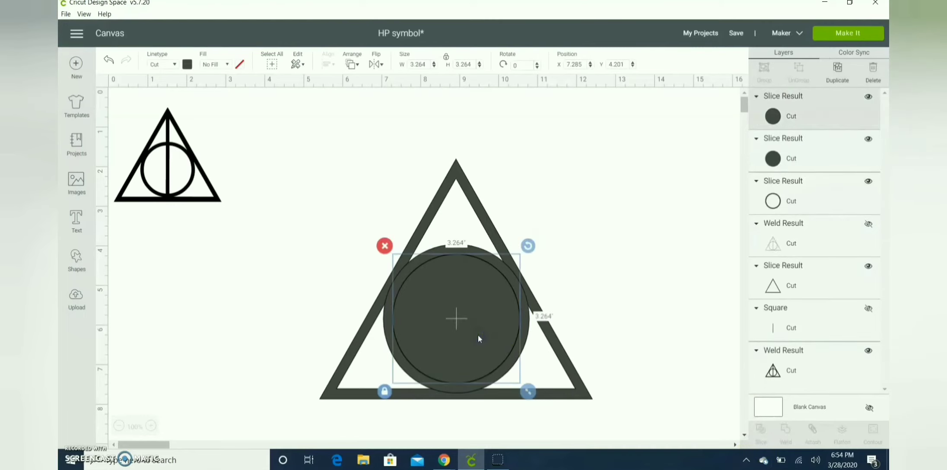
key("Delete")
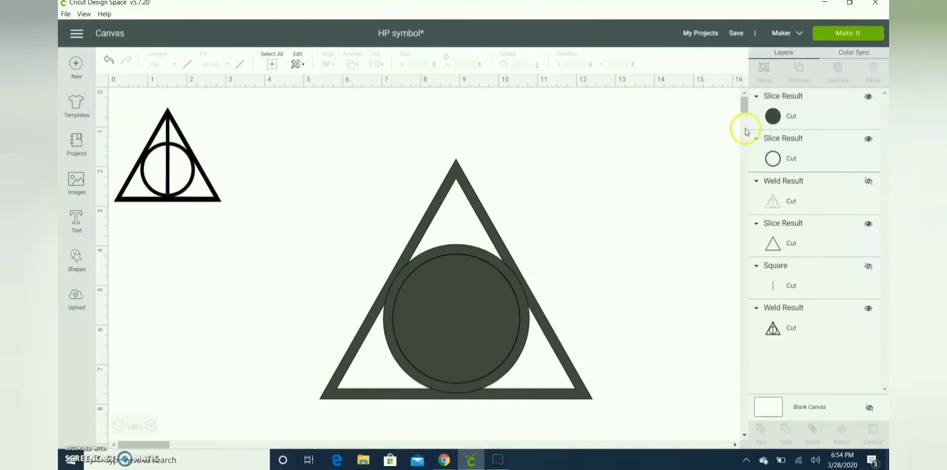
left_click(776, 114)
key("Delete")
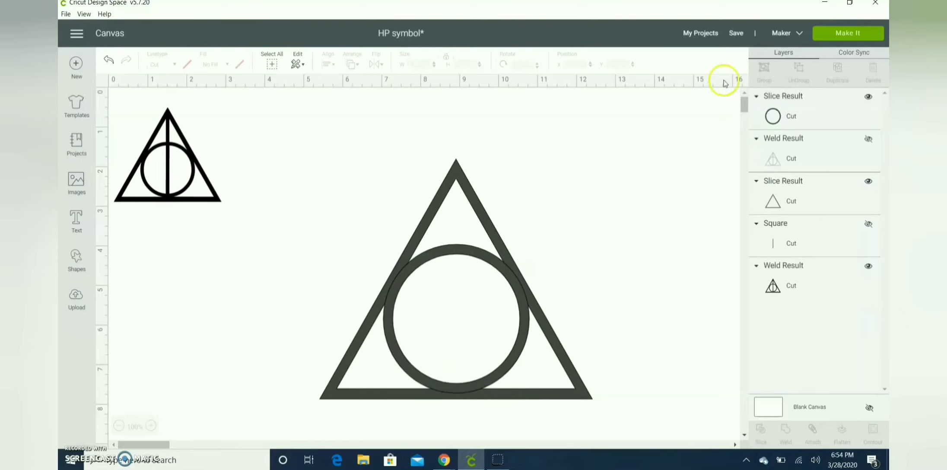
Show the vertical bar, send it to the front, and set its width to 0.2 in
left_click(868, 224)
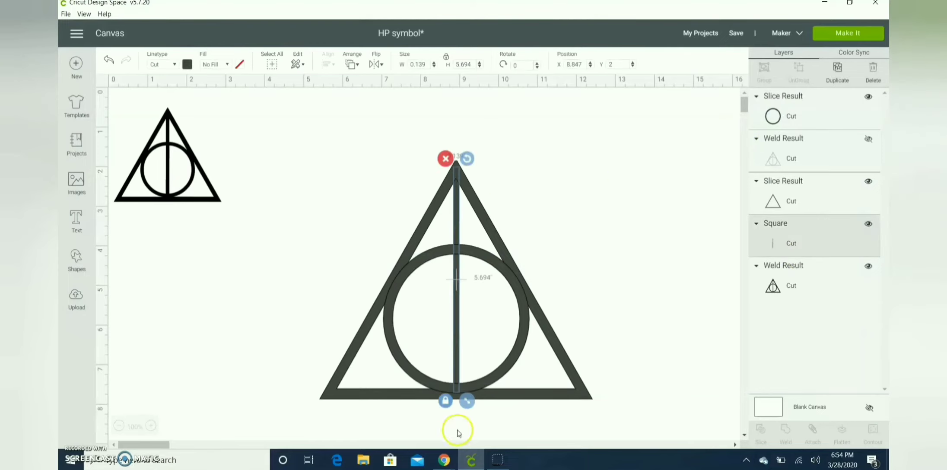
left_click(353, 65)
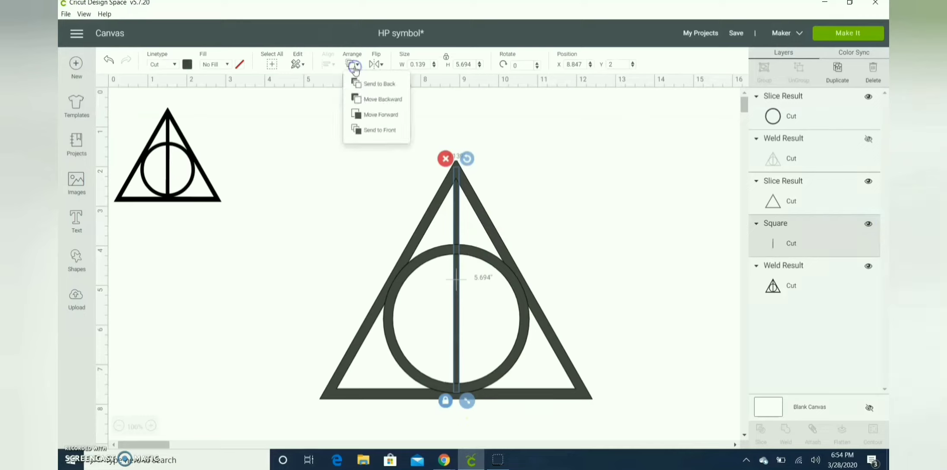
left_click(380, 130)
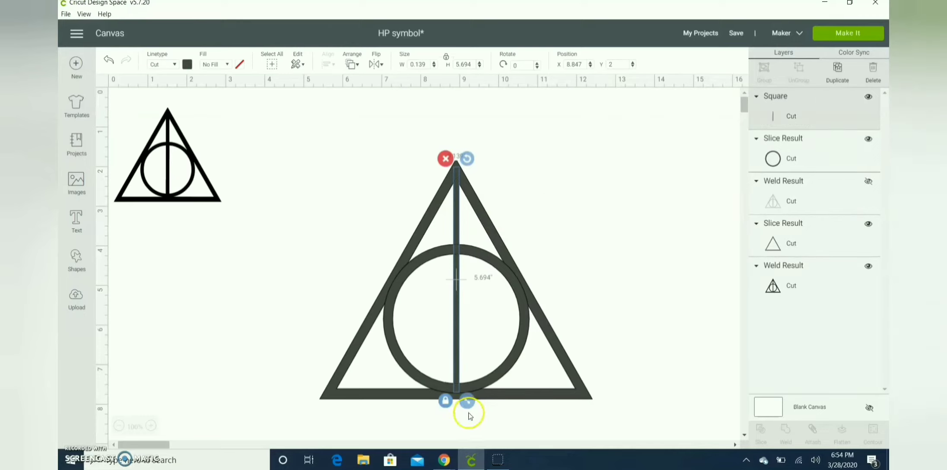
left_click(444, 405)
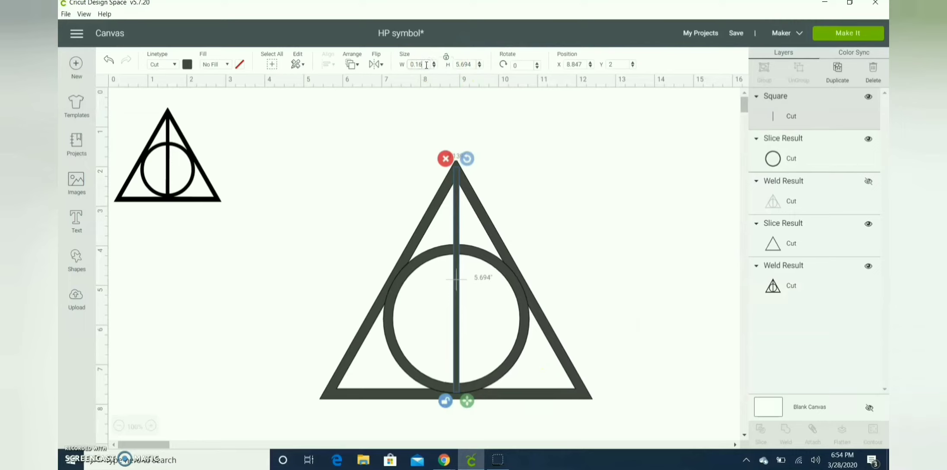
key("Return")
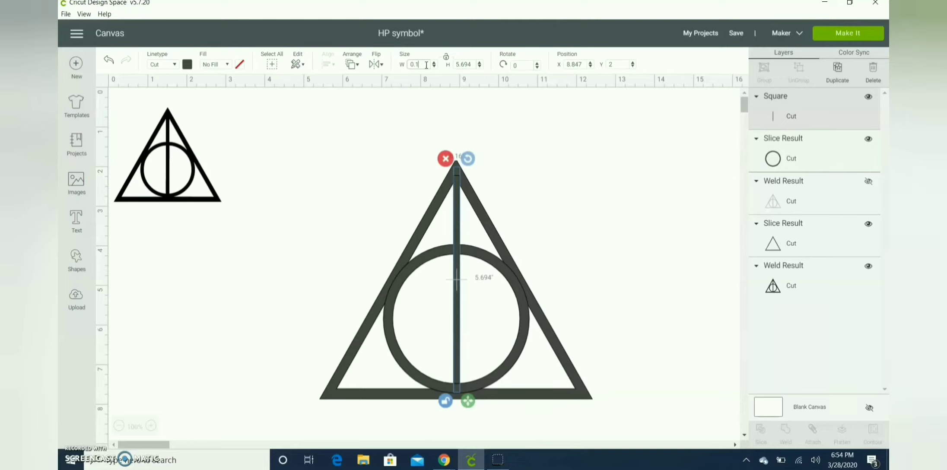
key("Return")
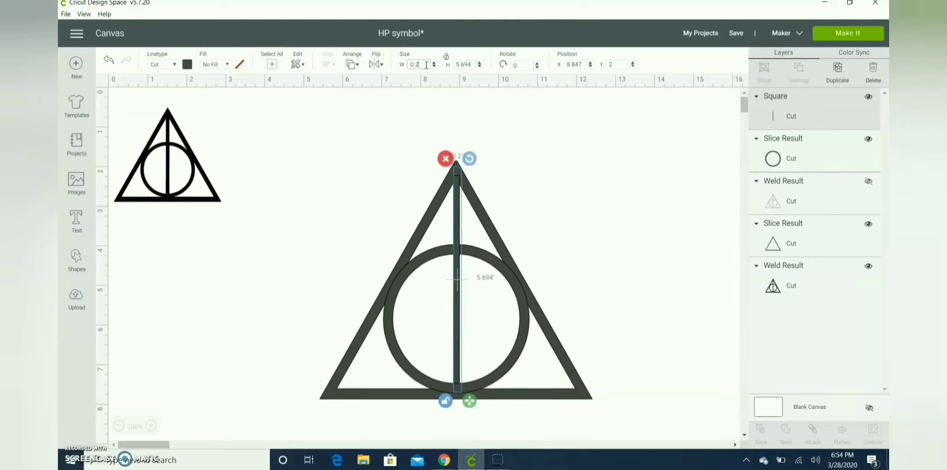
Select the vertical bar together with the triangle outline and center them horizontally
left_click(556, 200)
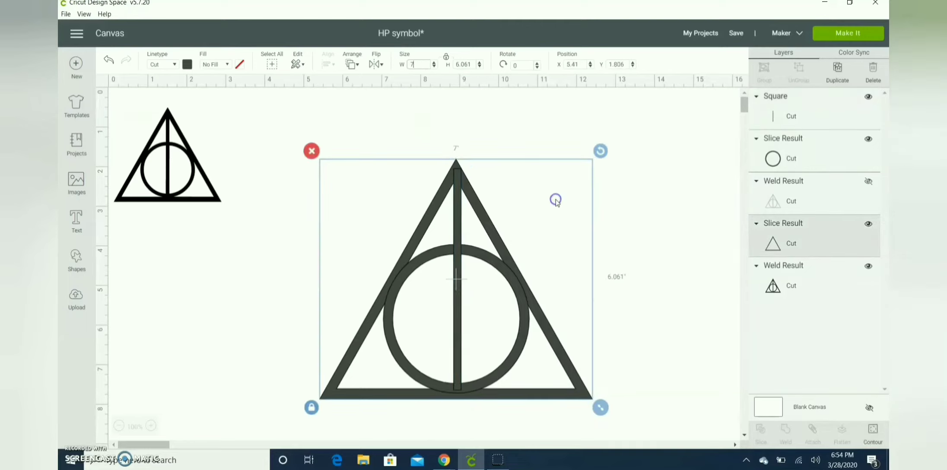
left_click(460, 198)
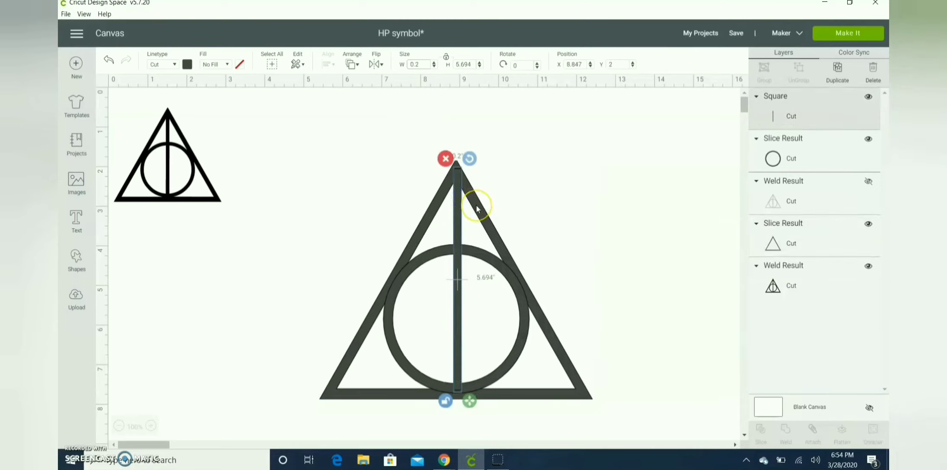
left_click(476, 205, "shift")
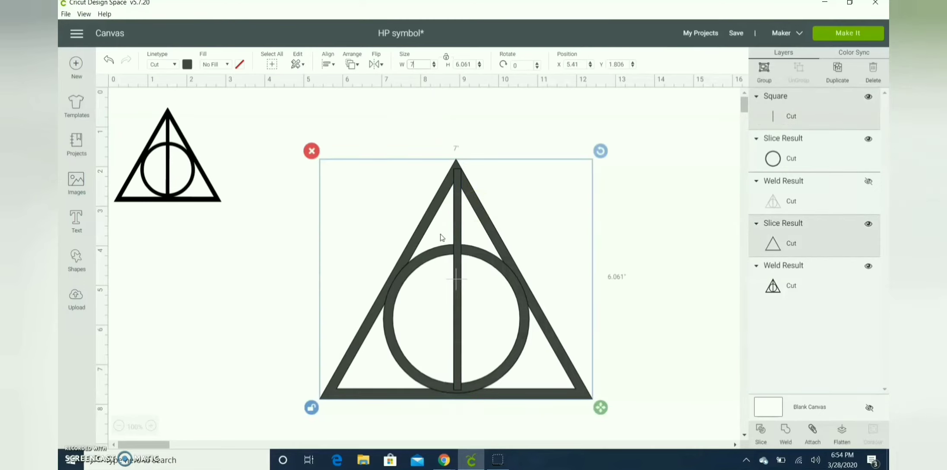
left_click(326, 64)
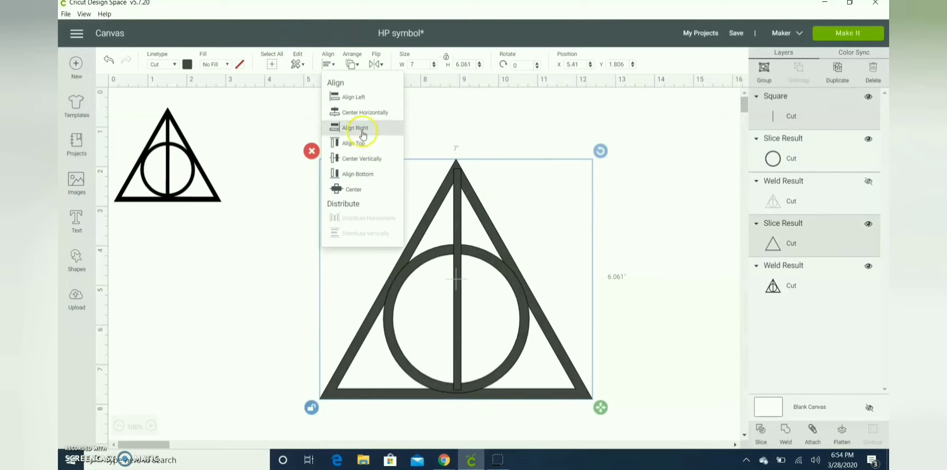
left_click(361, 113)
left_click(653, 181)
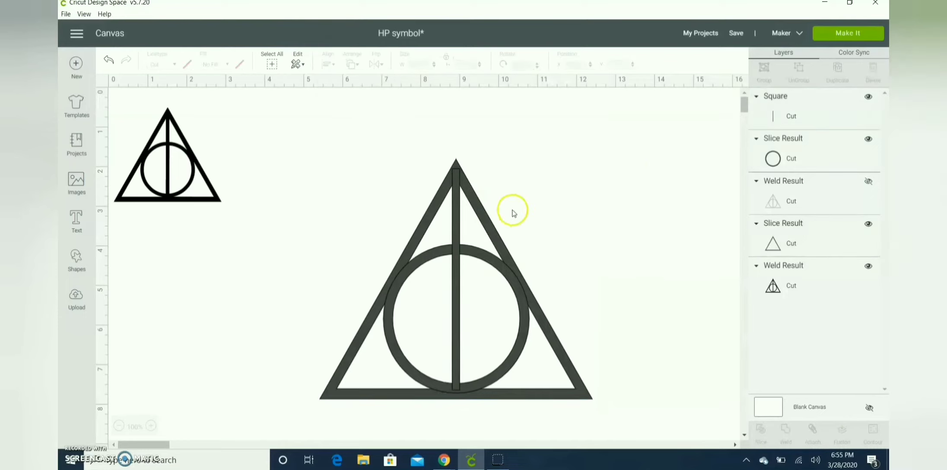
Show the welded outline, bring it in front of the bar to check the fit, then hide it
left_click(870, 182)
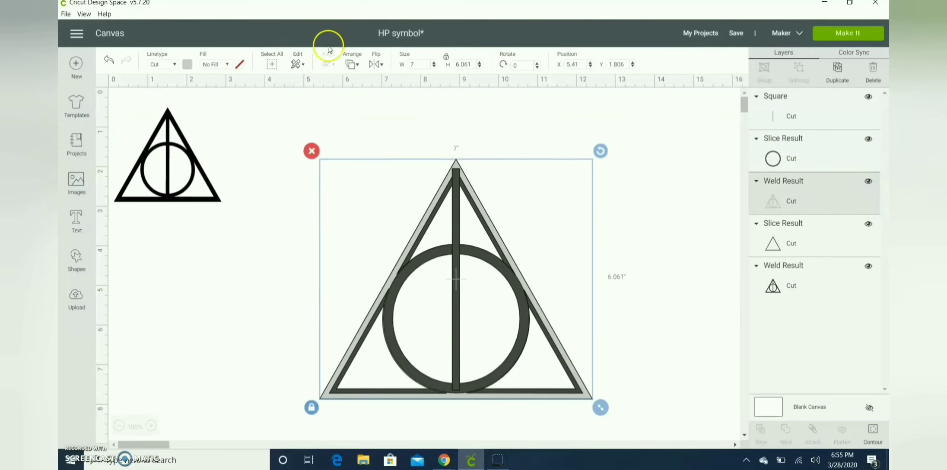
left_click(355, 64)
left_click(386, 131)
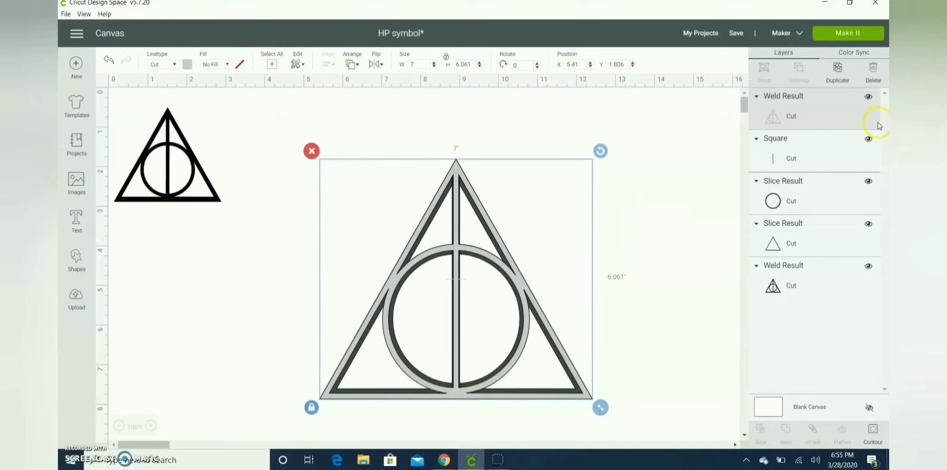
left_click(868, 97)
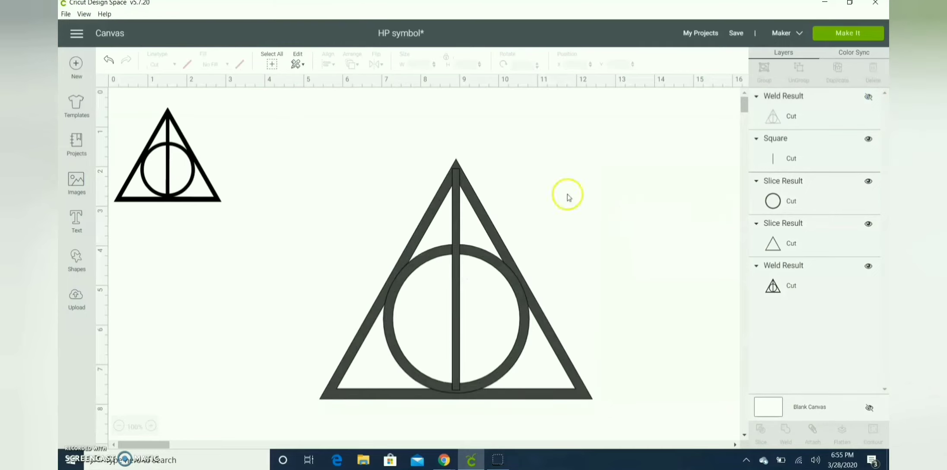
Set the vertical bar's width to 0.25 in
left_click(455, 246)
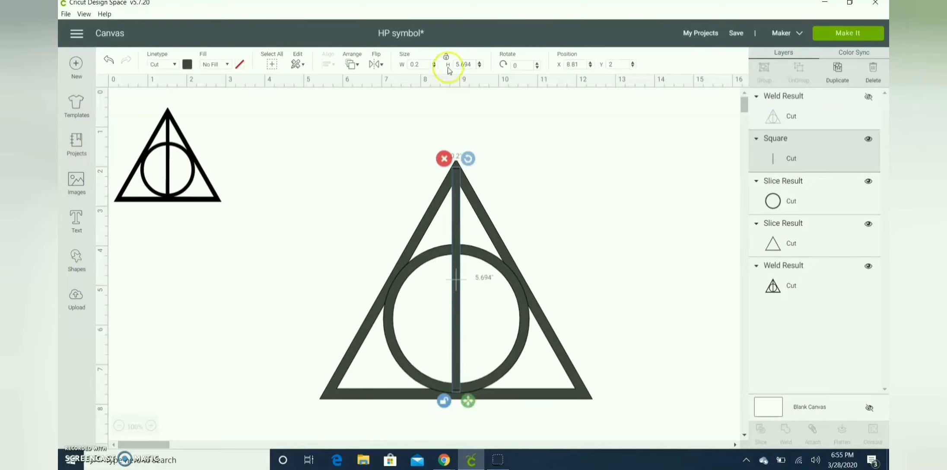
key("Return")
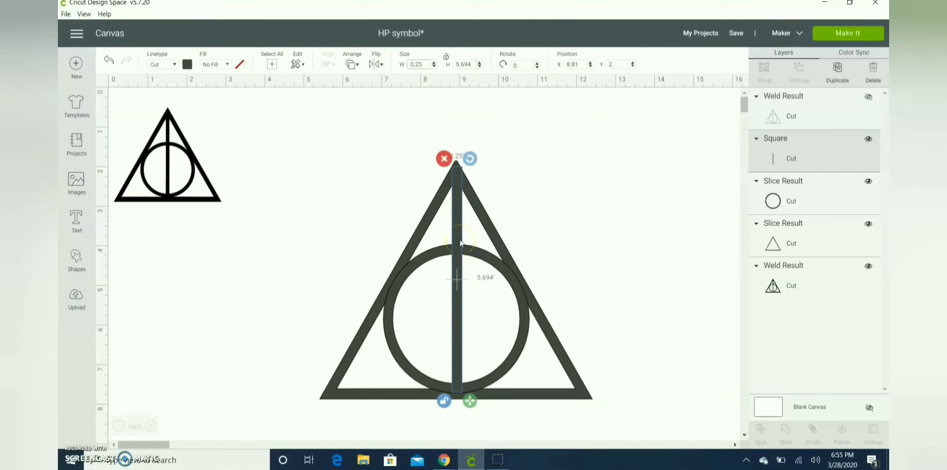
Try to change the vertical bar's width, then undo the change
left_click(618, 167)
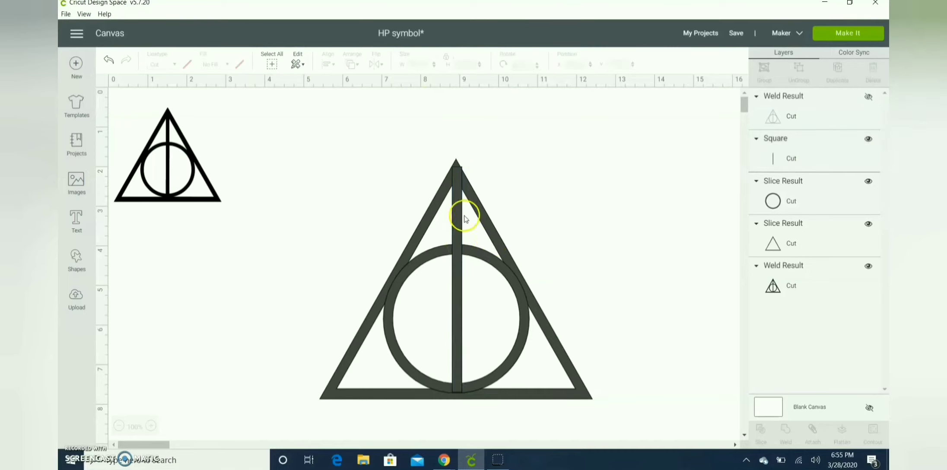
left_click(456, 159)
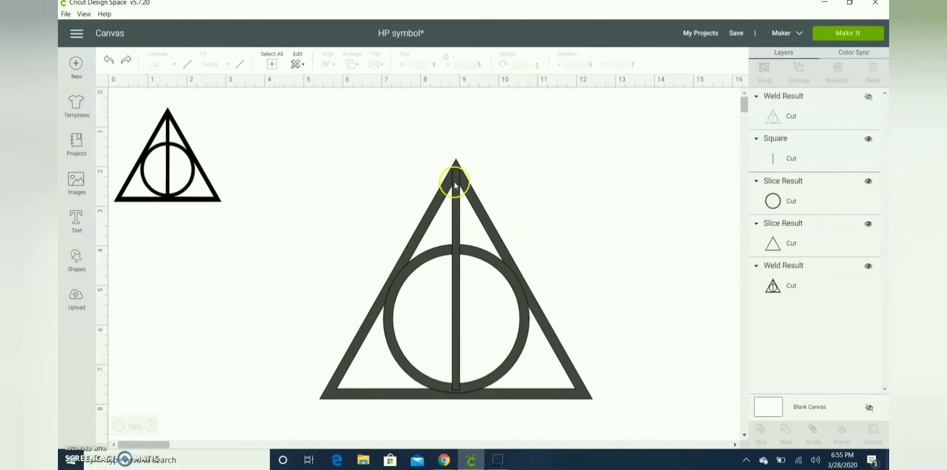
left_click(456, 193)
left_click(427, 65)
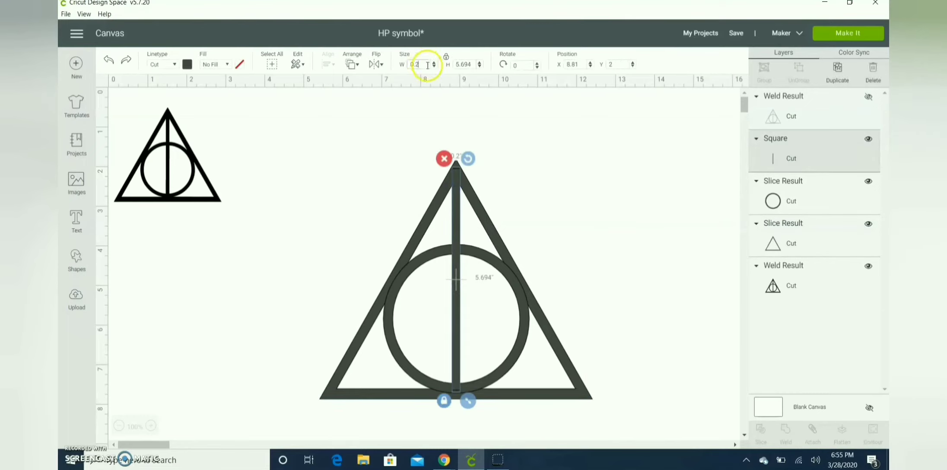
type("5")
key("Return")
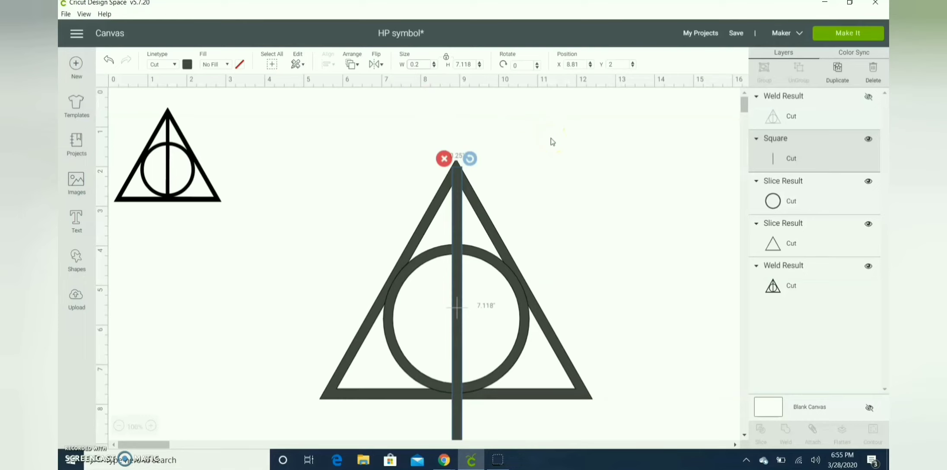
left_click(527, 108)
key("ctrl+z")
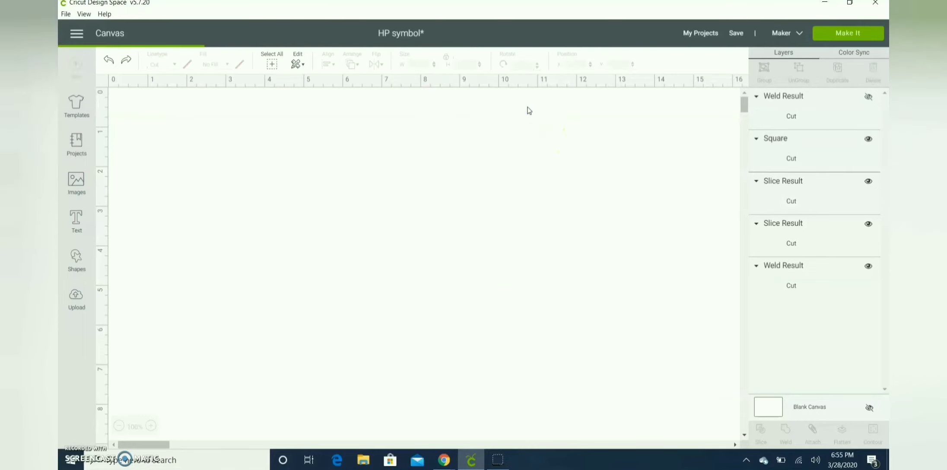
Nudge the vertical bar slightly, then select it with the triangle outline and center them horizontally
left_click(456, 210)
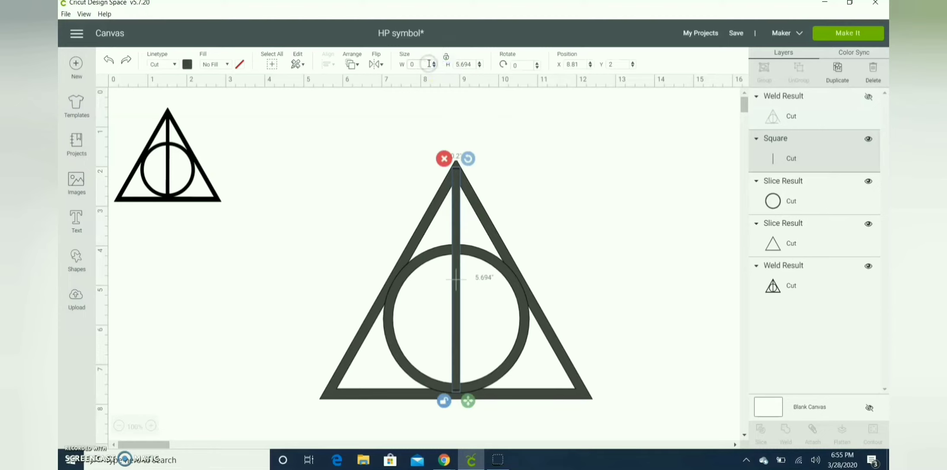
left_click(580, 194)
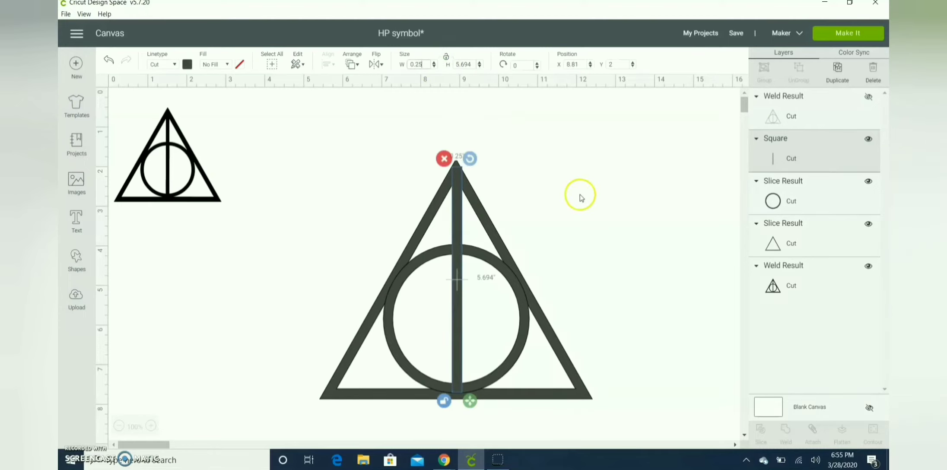
left_click(445, 243)
left_click(454, 243)
left_click_drag(455, 246, 453, 246)
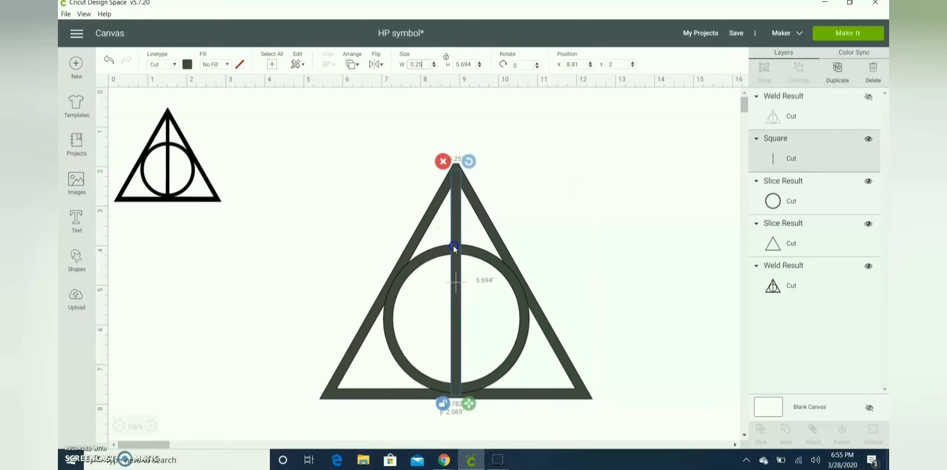
left_click(484, 211)
left_click(327, 64)
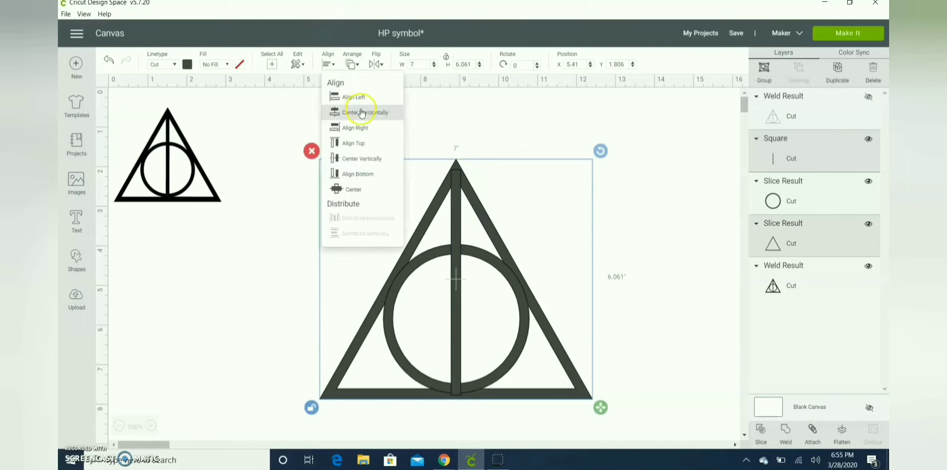
left_click(361, 114)
left_click(643, 194)
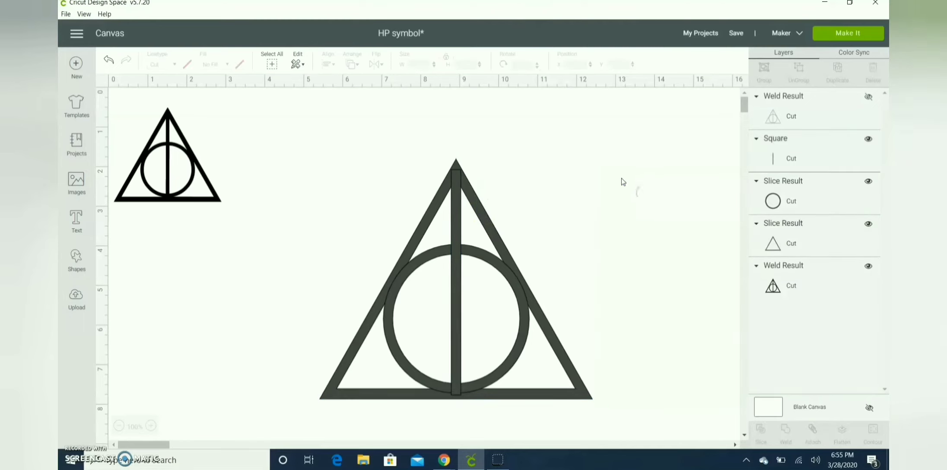
Show the welded reference outline to check the fit, then hide it again
left_click(868, 95)
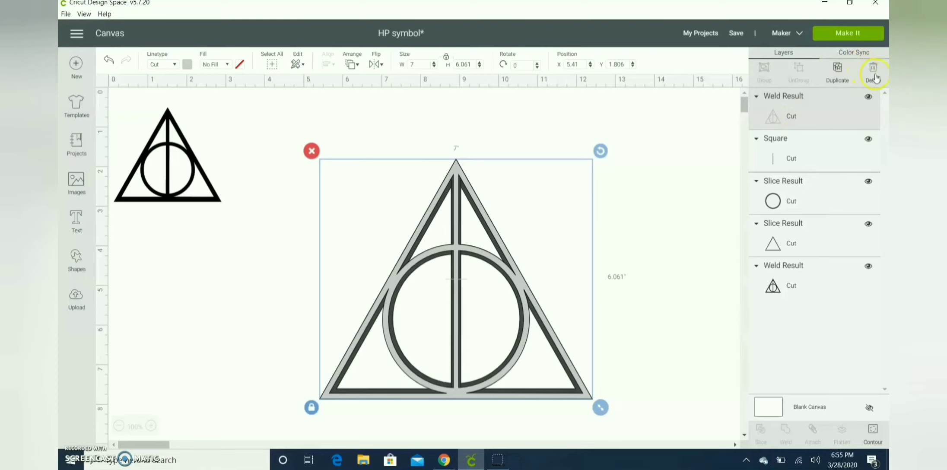
left_click(871, 100)
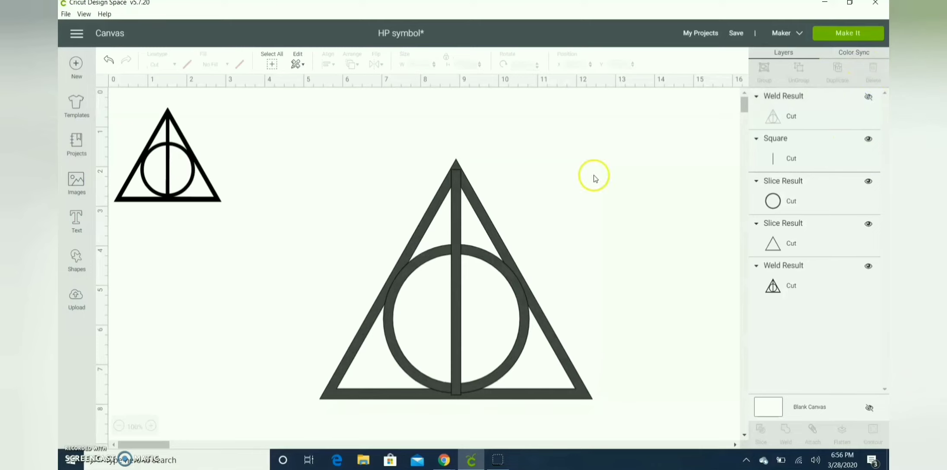
Select the triangle, ring and bar, duplicate them, and group the copy
left_click_drag(595, 168, 382, 374)
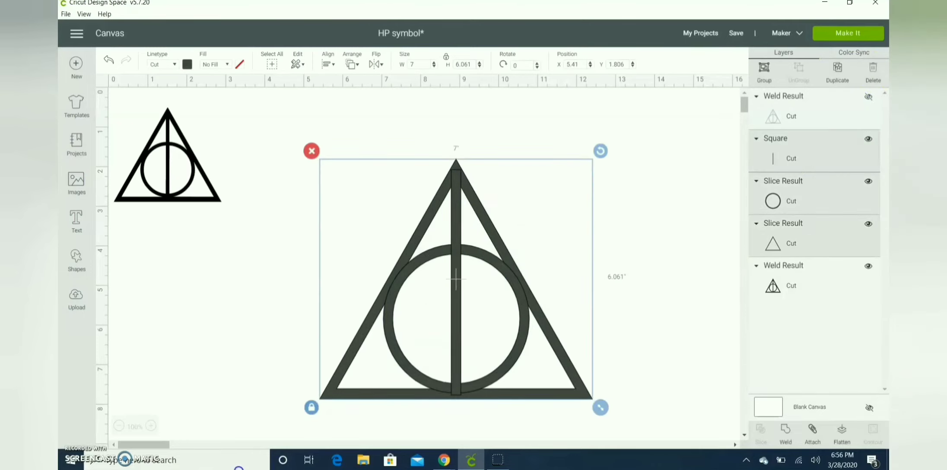
left_click(681, 203)
left_click_drag(667, 160, 325, 463)
key("ctrl+d")
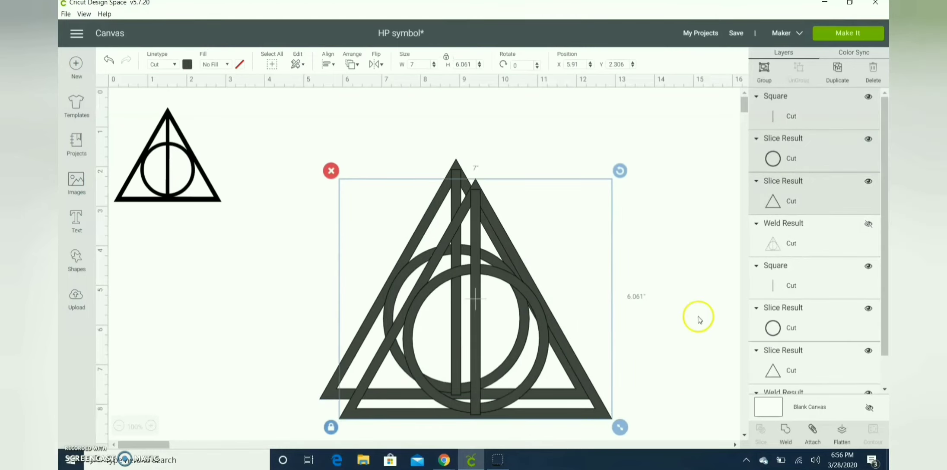
left_click(765, 81)
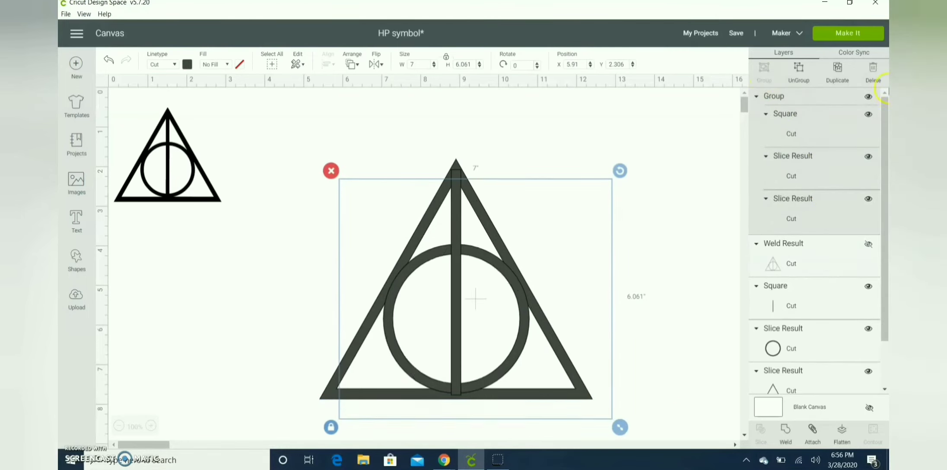
Hide the duplicate group and weld the original triangle, ring and bar into one shape
left_click(867, 99)
left_click_drag(595, 156, 598, 228)
left_click(786, 432)
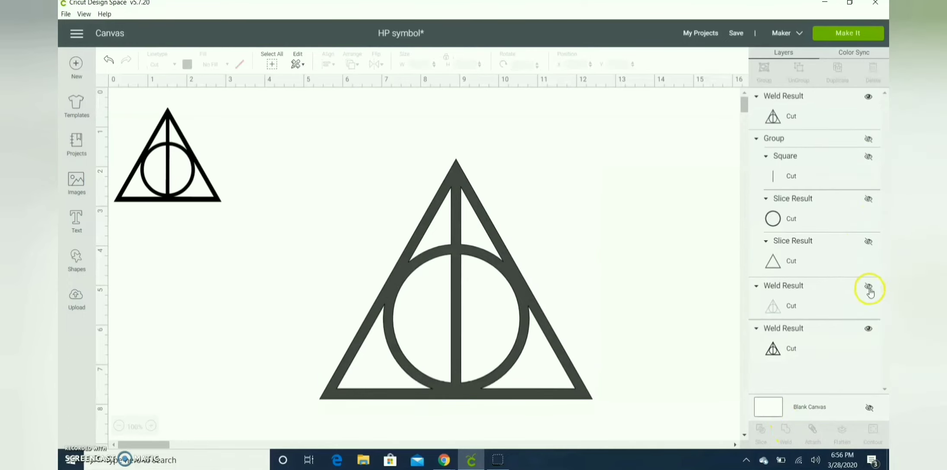
Show the welded reference outline, send it to the front, and move it with the new weld to the left
left_click(868, 286)
left_click(353, 65)
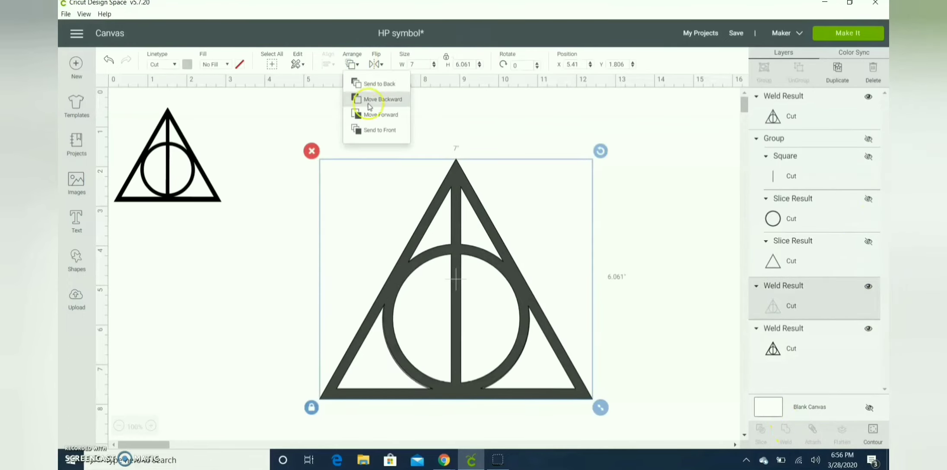
left_click(375, 128)
left_click(611, 242)
left_click_drag(602, 233, 425, 343)
left_click_drag(484, 303, 313, 297)
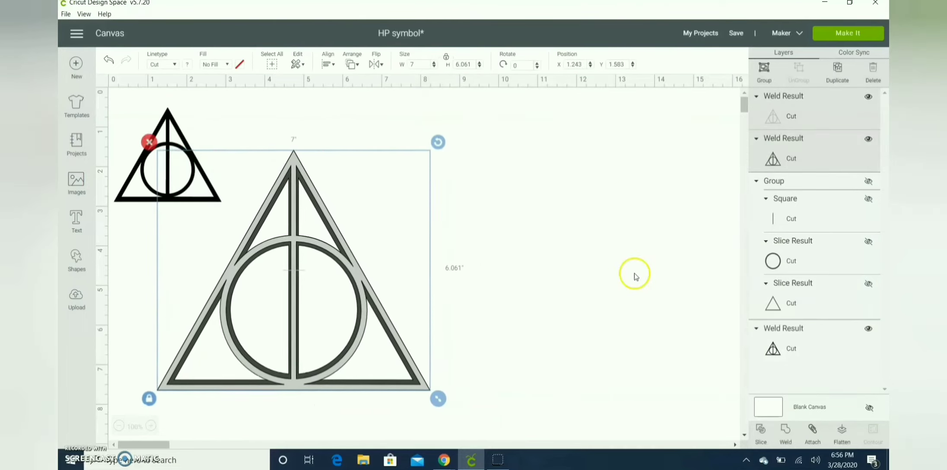
left_click(630, 272)
Show the duplicate group and move it to the right of the first symbol
left_click(870, 185)
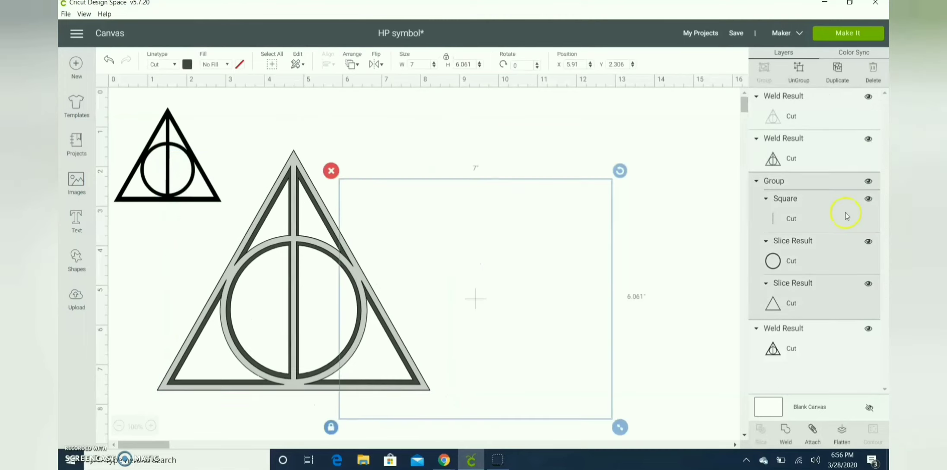
left_click_drag(480, 317, 561, 249)
left_click(561, 422)
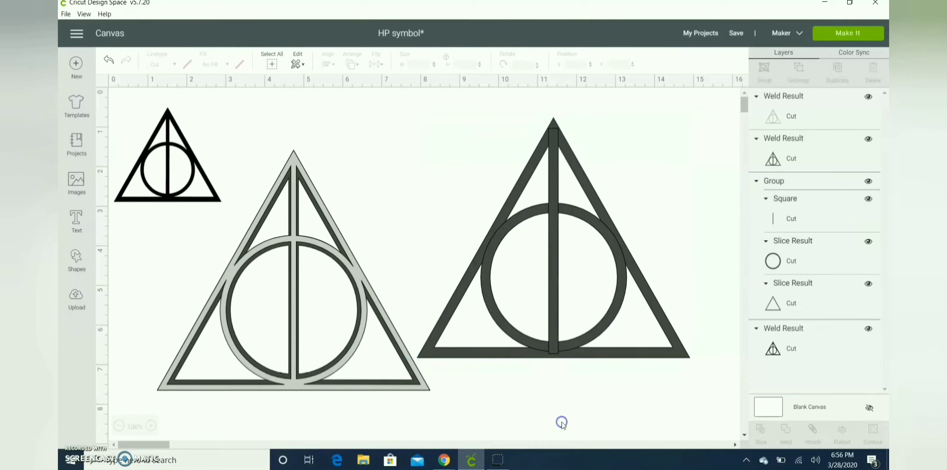
Ungroup the duplicate and enlarge its ring to about 3.917 in, repositioning it inside the triangle
left_click(620, 285)
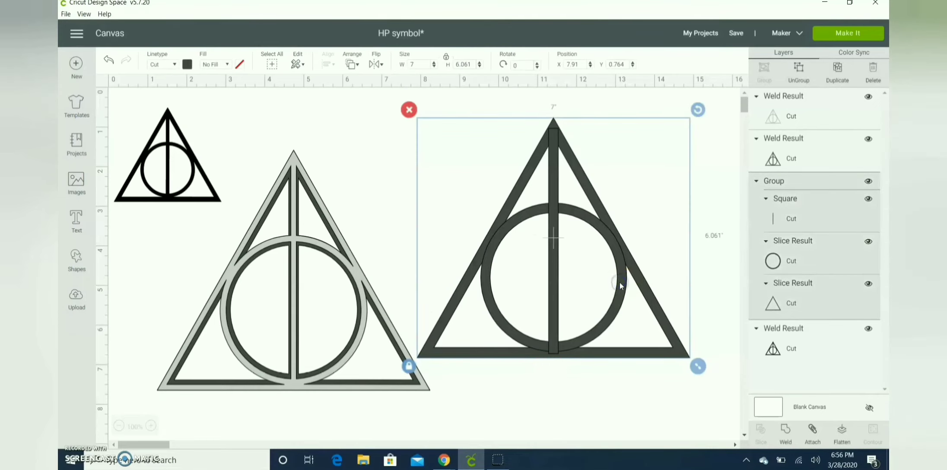
left_click(798, 76)
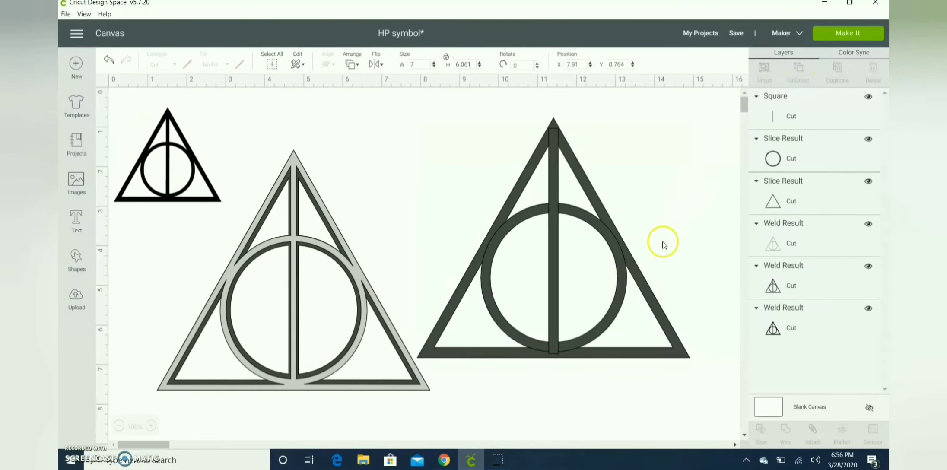
left_click(617, 290)
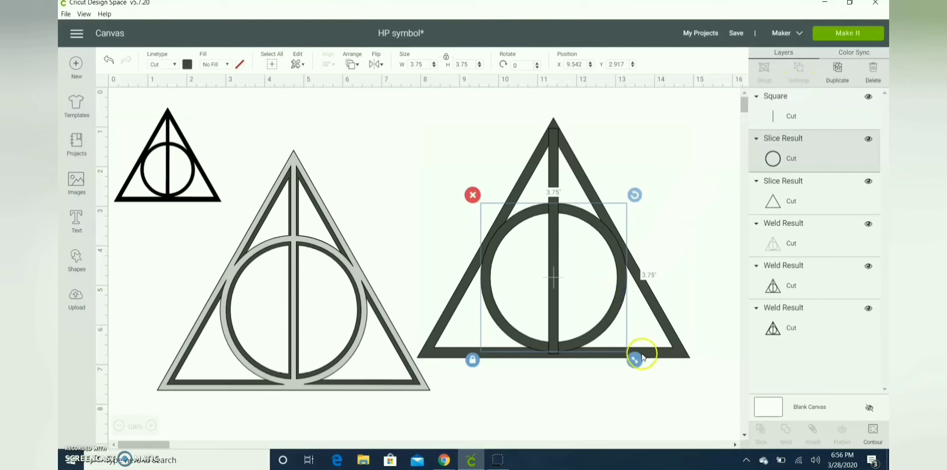
left_click_drag(635, 361, 637, 363)
left_click_drag(605, 337, 602, 330)
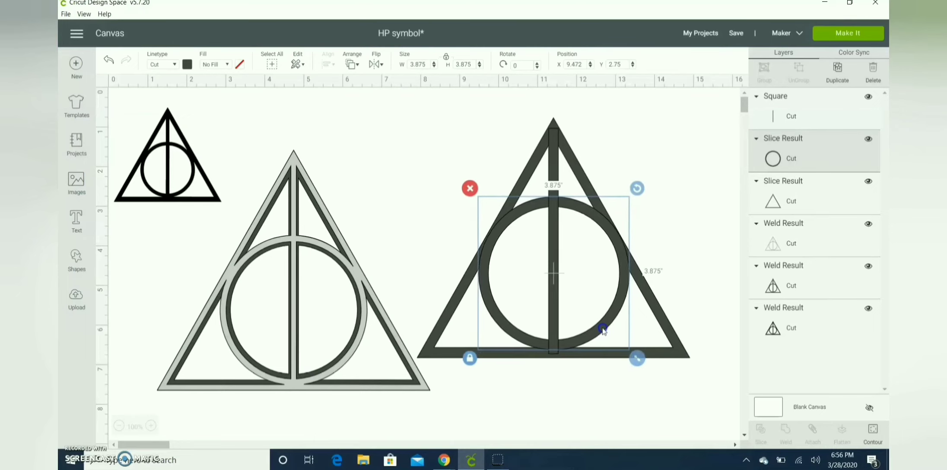
left_click_drag(638, 360, 639, 362)
left_click_drag(602, 325, 601, 330)
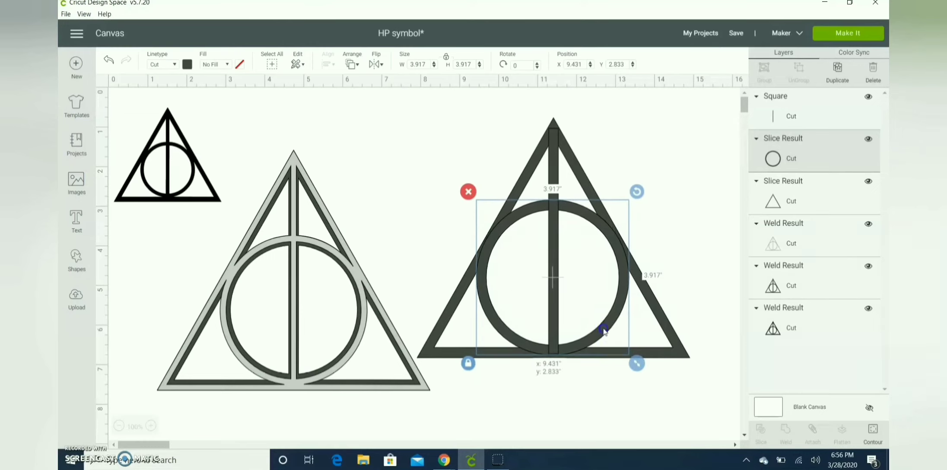
left_click_drag(604, 330, 605, 331)
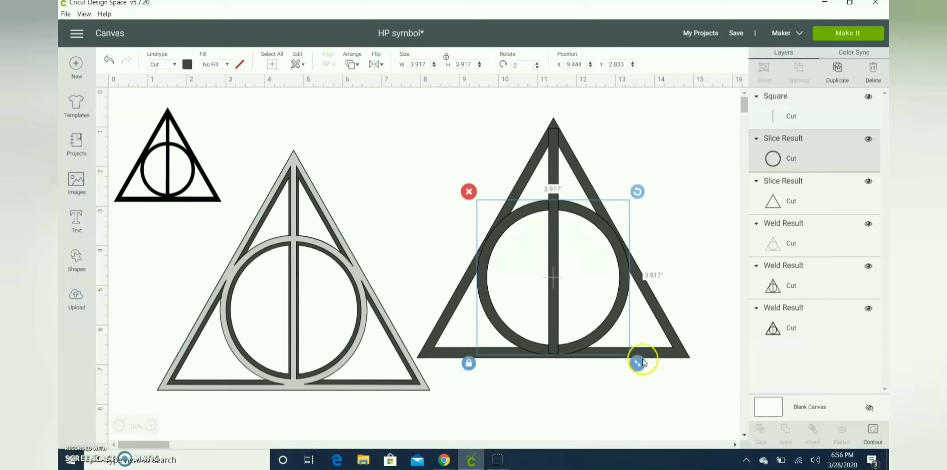
left_click_drag(643, 365, 643, 366)
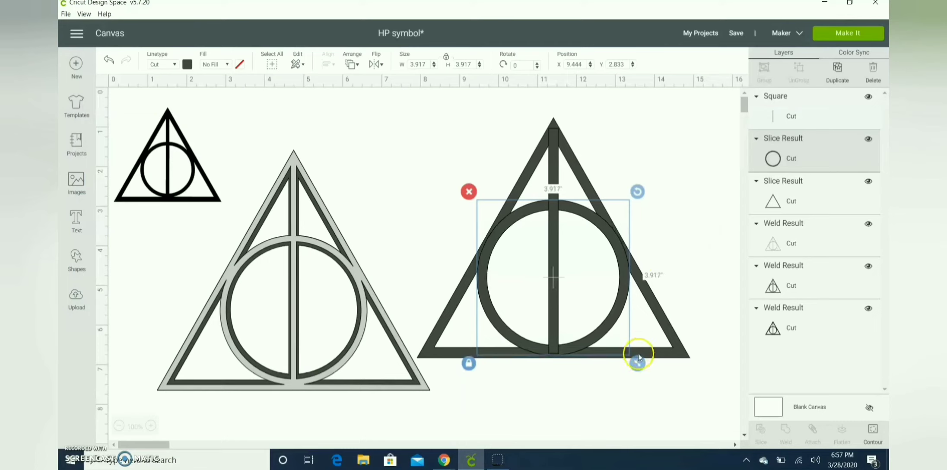
Select the duplicate's triangle, ring and bar and center them horizontally
left_click_drag(719, 198, 610, 284)
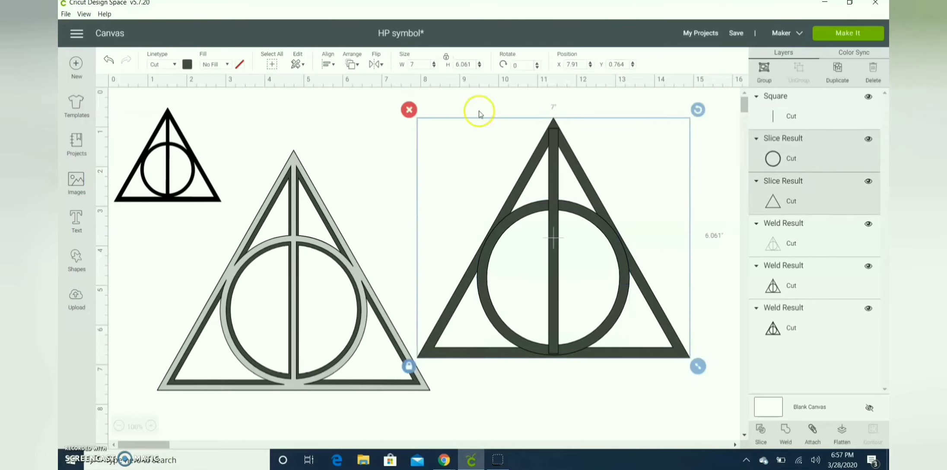
left_click(328, 64)
left_click(362, 108)
left_click(715, 143)
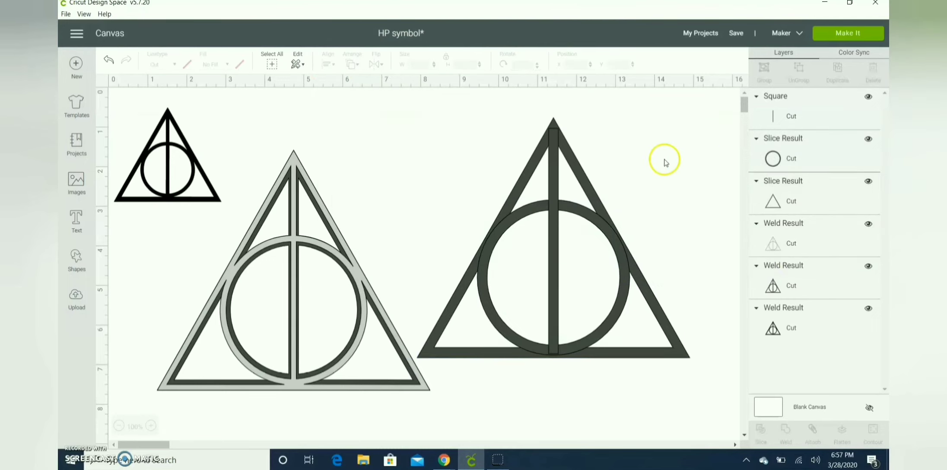
left_click_drag(646, 175, 509, 338)
left_click(511, 331)
key("ctrl+z")
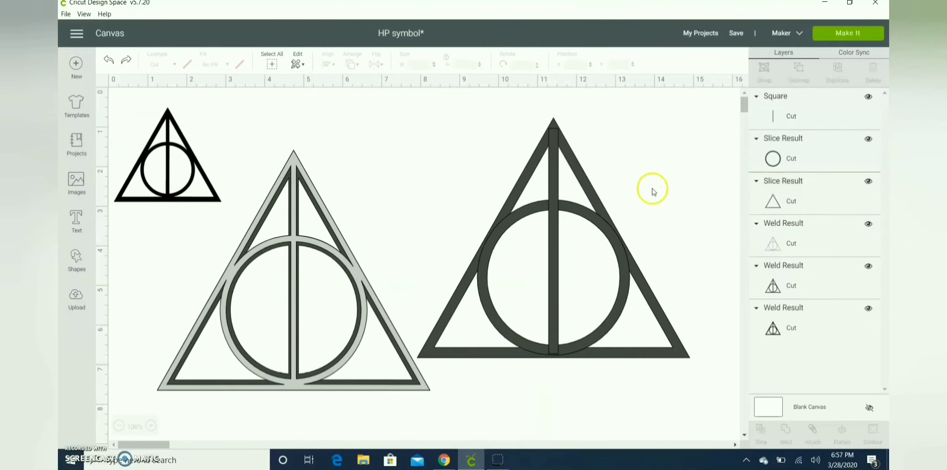
left_click_drag(624, 185, 466, 339)
key("ctrl+z")
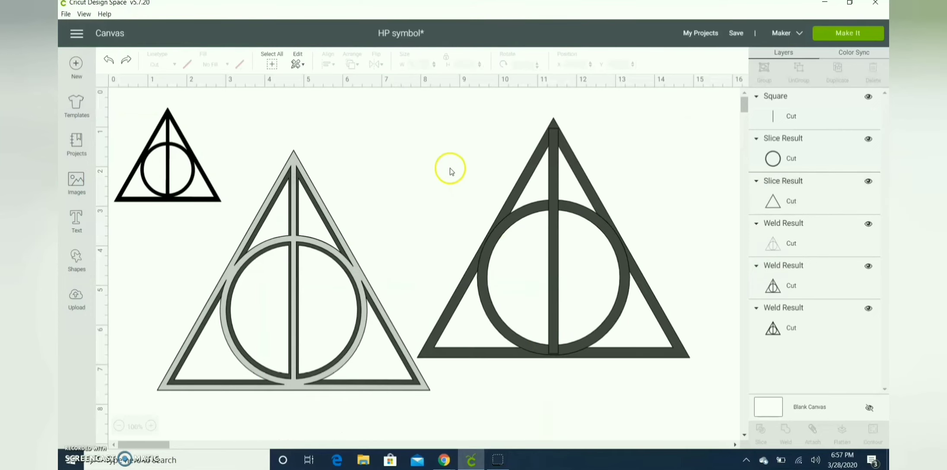
Select the duplicate's triangle, ring and bar and weld them into one shape
left_click_drag(398, 100, 596, 259)
left_click_drag(720, 240, 521, 372)
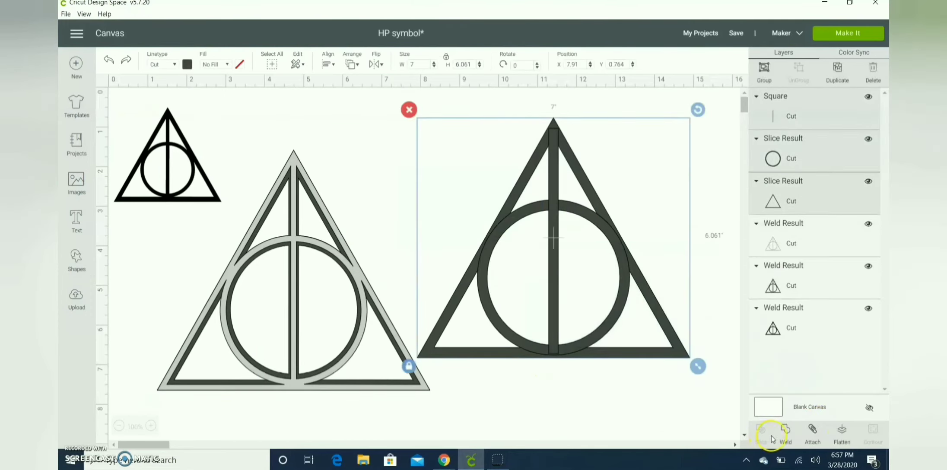
left_click(785, 430)
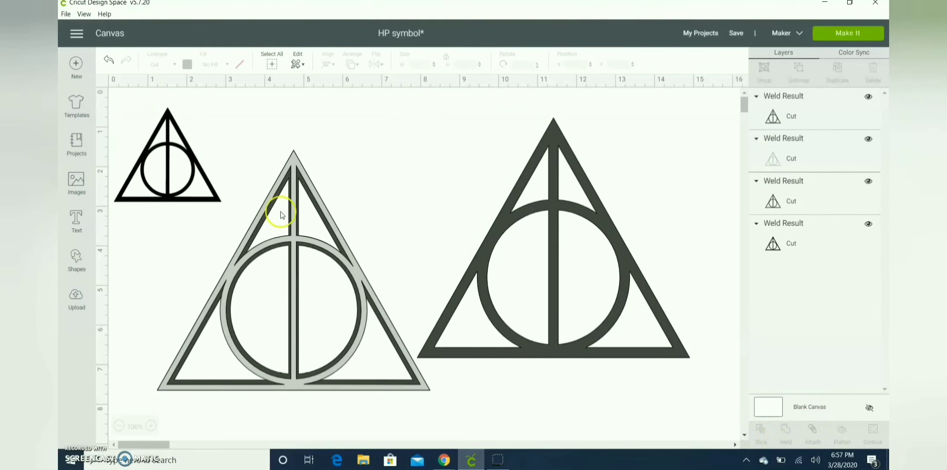
Duplicate the welded reference outline and place the copy over the second welded symbol
left_click(291, 224)
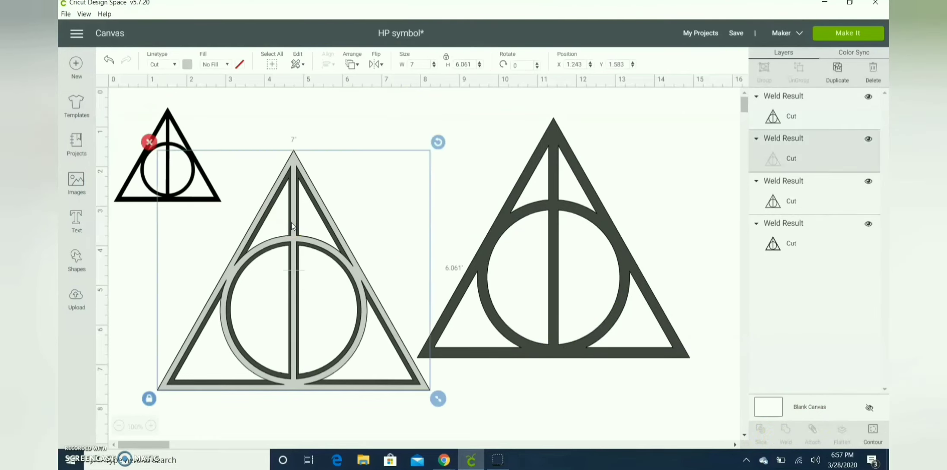
key("ctrl+d")
left_click_drag(321, 270, 552, 219)
left_click(713, 192)
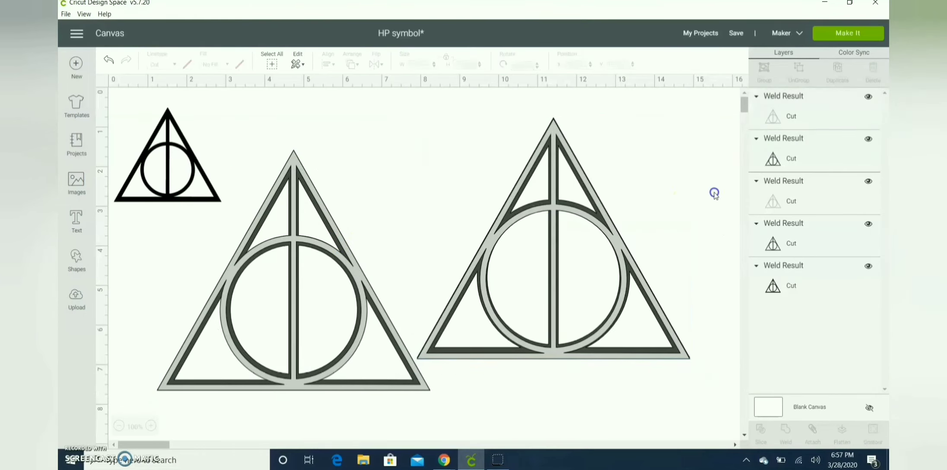
Select the outline copy together with the second welded symbol and center-align them so the outline overlays the symbol
left_click_drag(643, 215, 651, 190)
left_click_drag(709, 198, 585, 287)
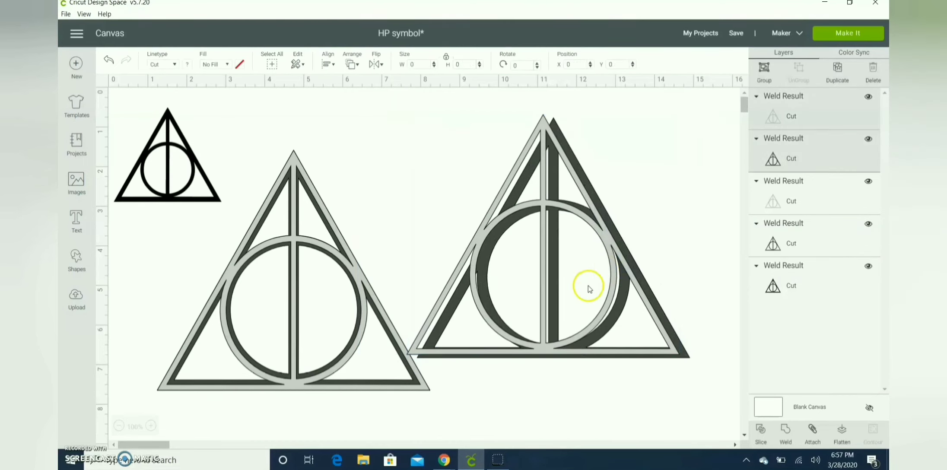
left_click(330, 65)
left_click(356, 188)
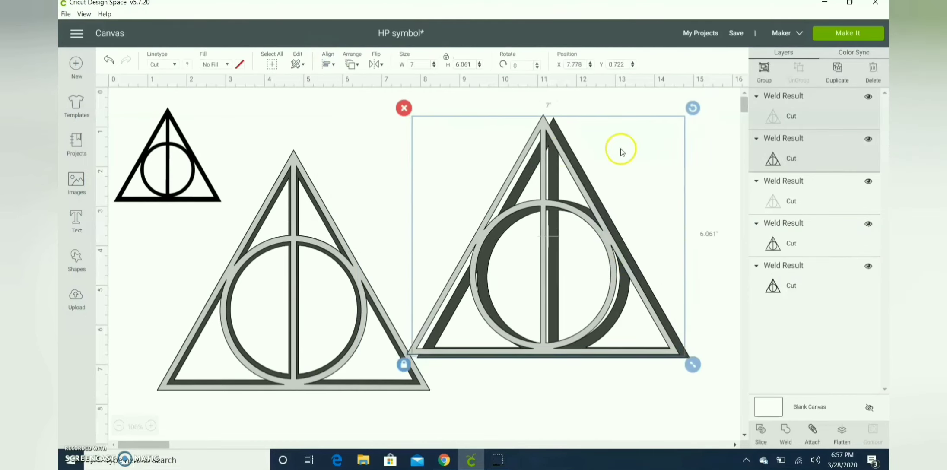
left_click(720, 172)
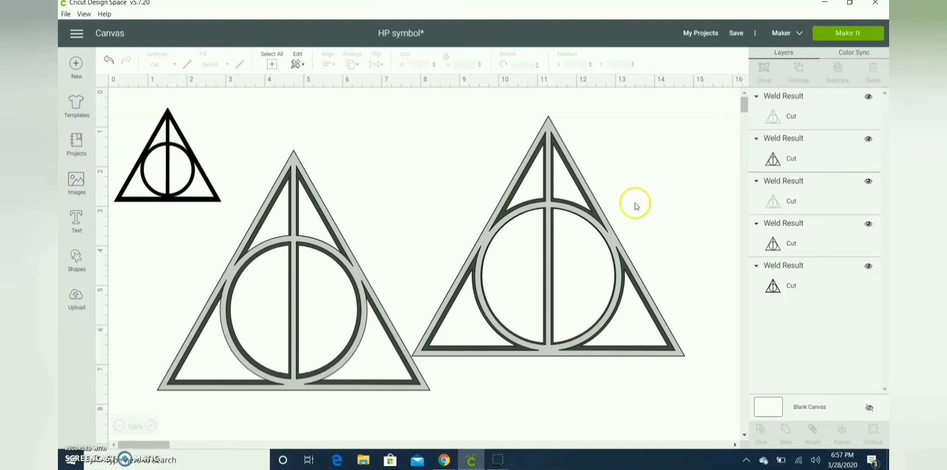
Shift the outline copy aside and back over the second symbol to compare the two shapes
left_click(599, 215)
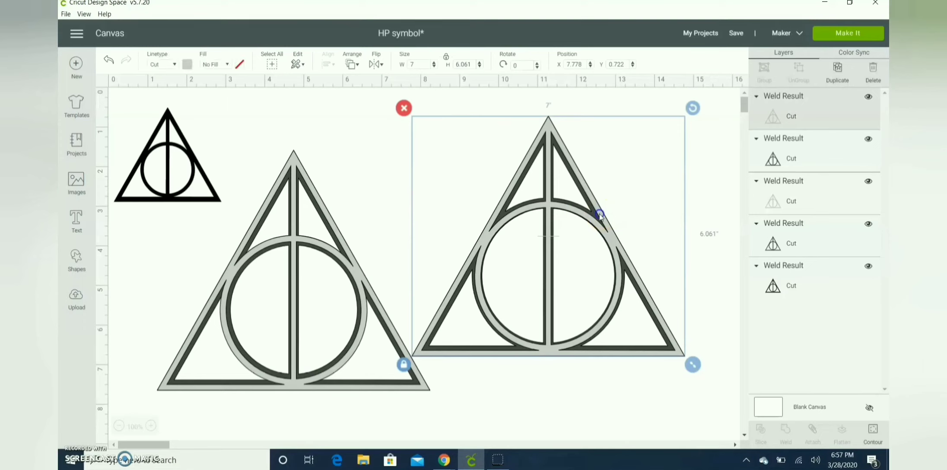
left_click_drag(600, 214, 524, 194)
left_click(620, 242)
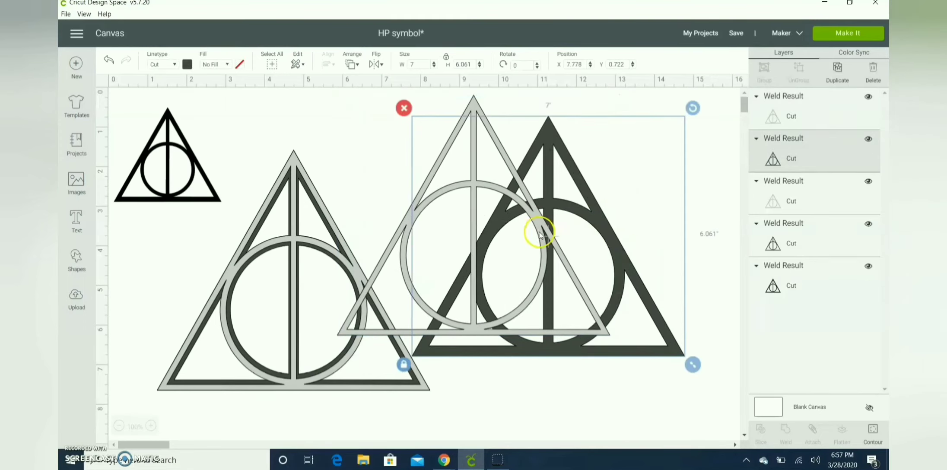
left_click_drag(539, 233, 617, 252)
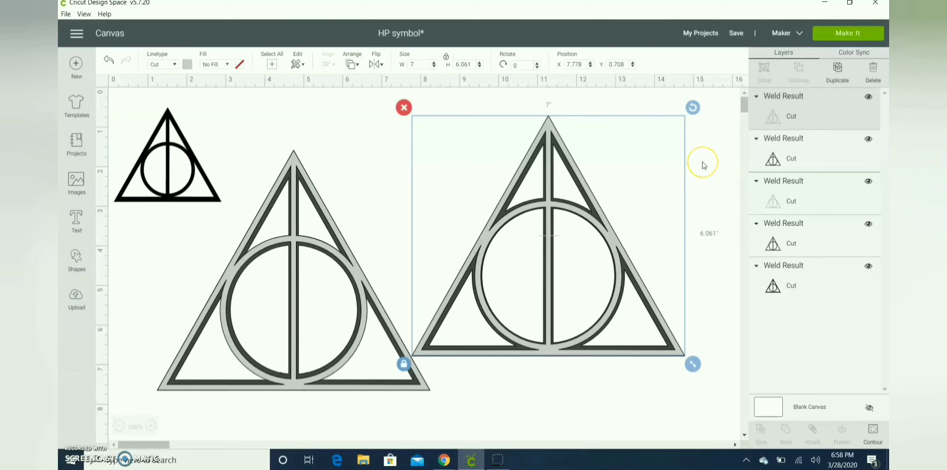
left_click(720, 173)
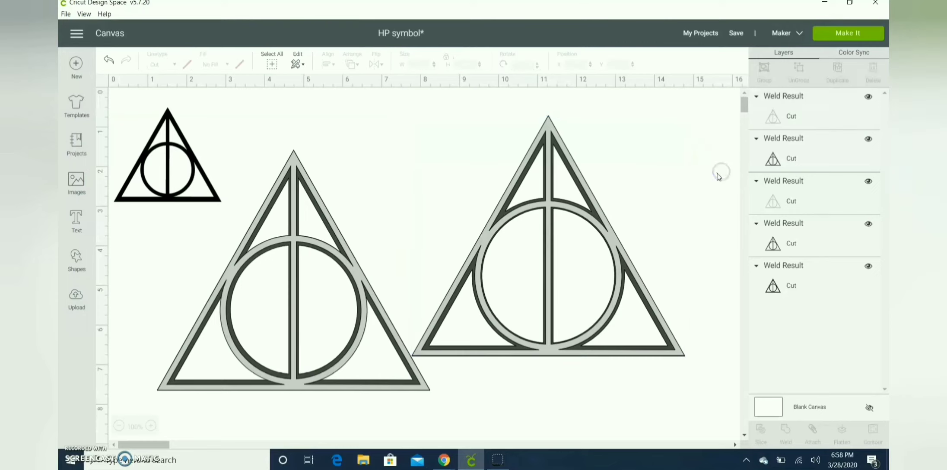
left_click_drag(719, 176, 613, 345)
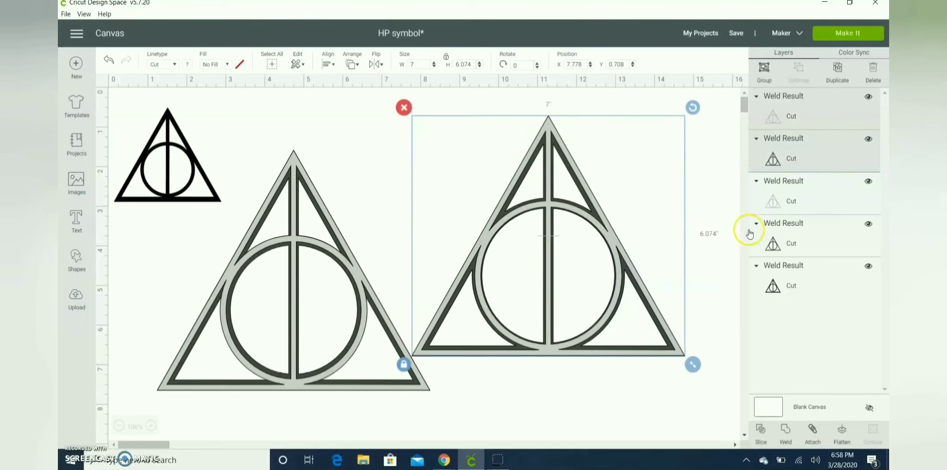
left_click(723, 272)
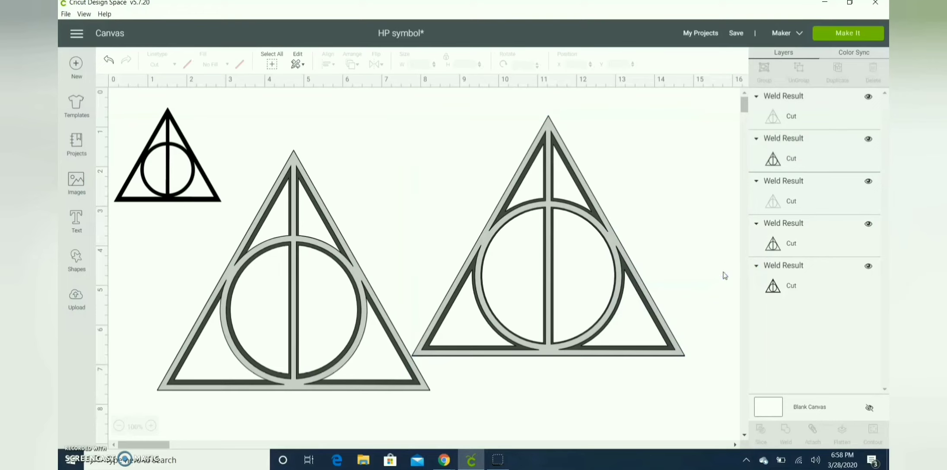